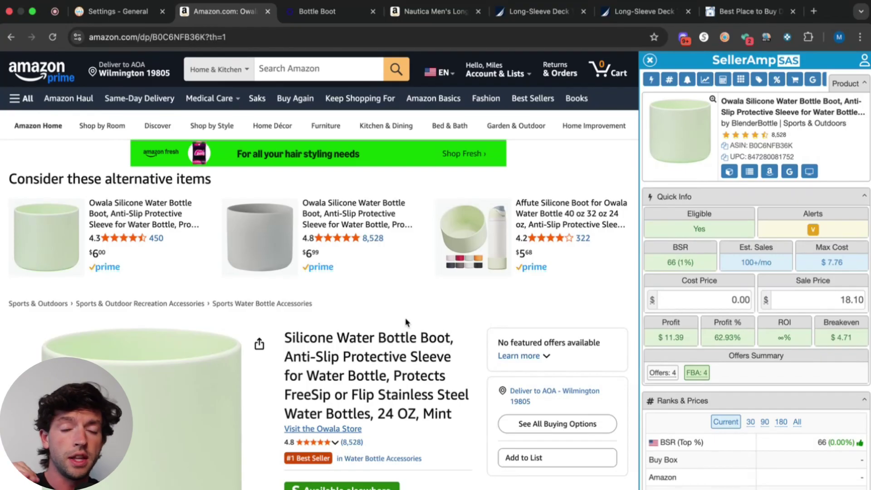
# Highlight the Amazon listing's 8,528 review count.
pyautogui.scroll(-5, 407, 322)
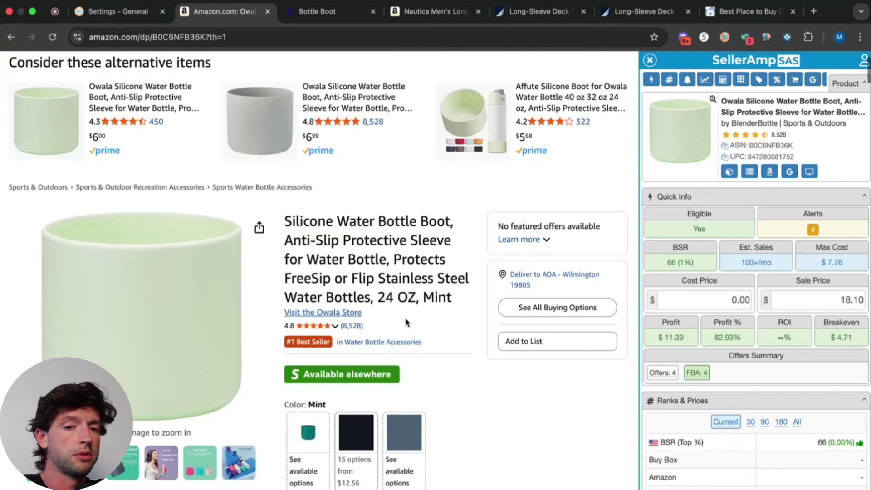
pyautogui.scroll(3, 345, 313)
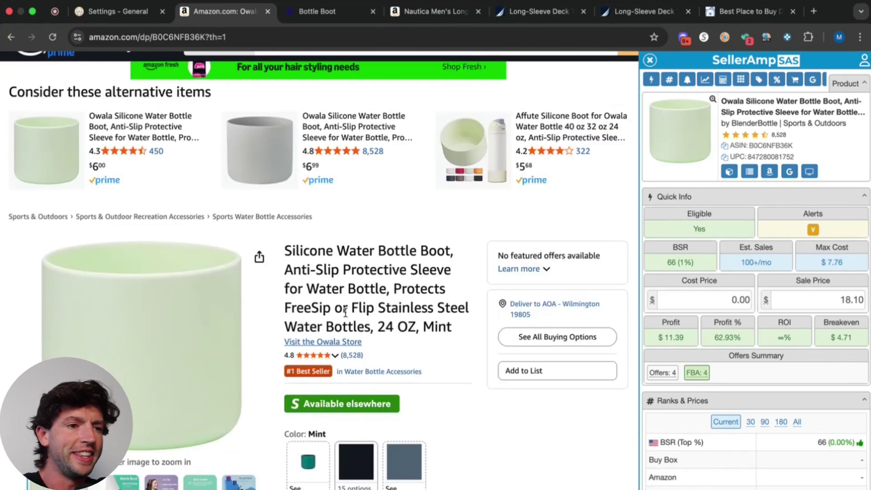
pyautogui.scroll(5, 282, 344)
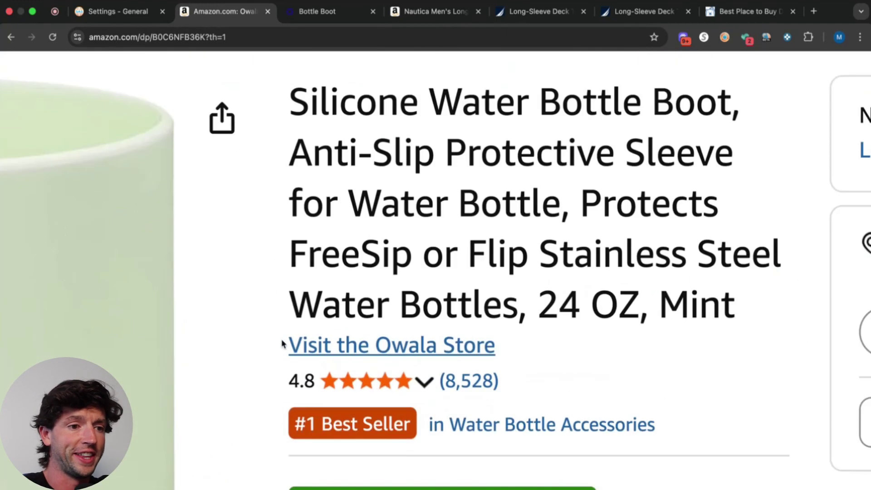
pyautogui.moveTo(542, 380); pyautogui.dragTo(441, 381)
pyautogui.scroll(-5, 444, 386)
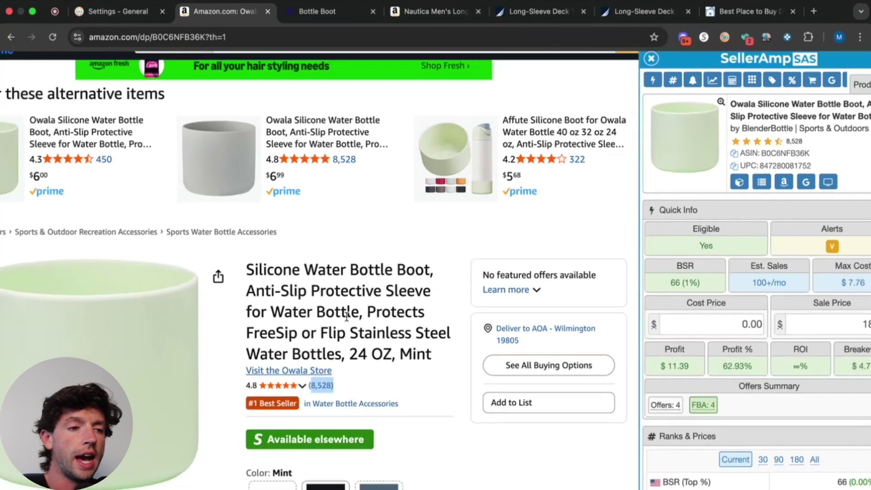
# Highlight the listing's BSR value of 66 (1%).
pyautogui.scroll(-10, 348, 321)
pyautogui.scroll(-10, 347, 322)
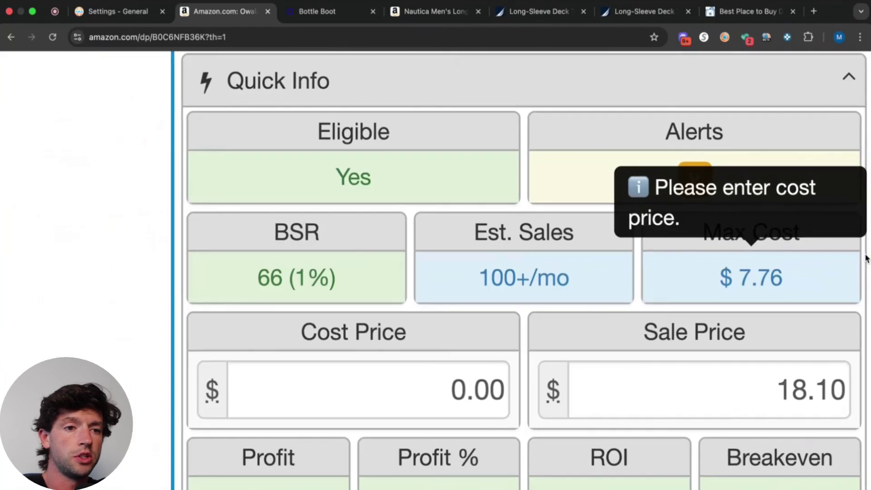
pyautogui.moveTo(697, 264)
pyautogui.moveTo(343, 282); pyautogui.dragTo(251, 280)
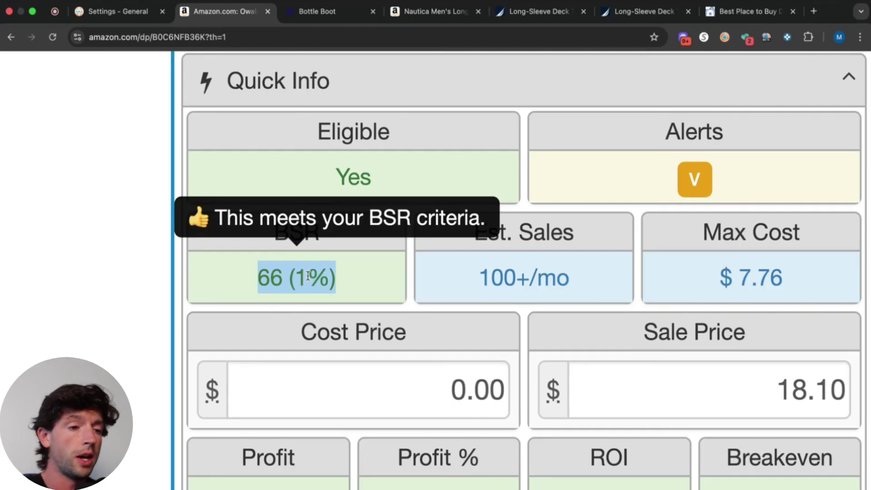
pyautogui.click(344, 275)
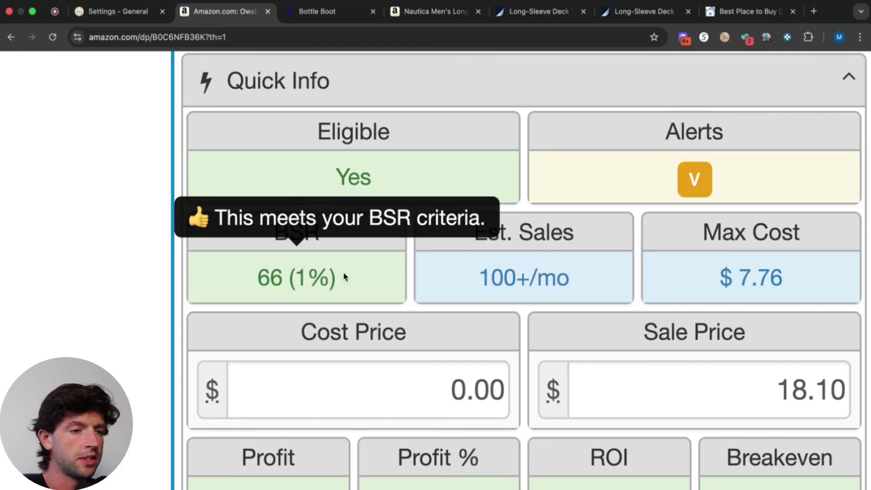
# Look over the rest of the Amazon listing's details.
pyautogui.scroll(-1, 268, 265)
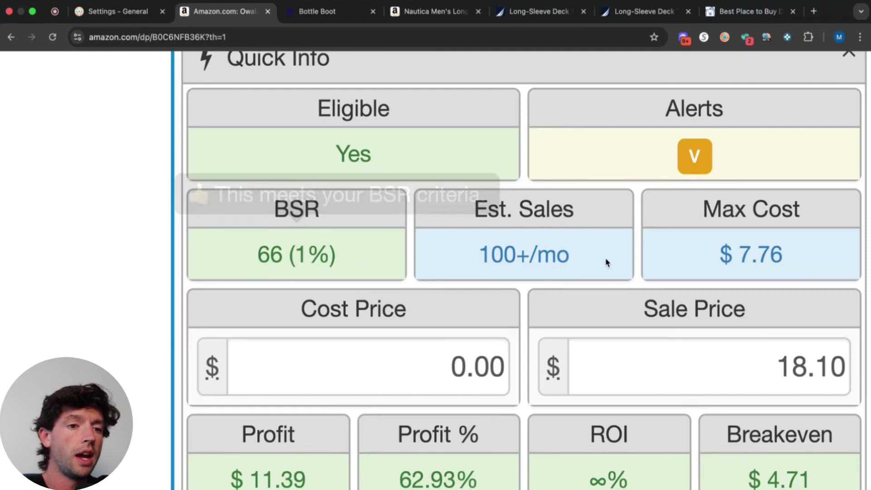
pyautogui.hscroll(-5, 605, 258)
pyautogui.moveTo(754, 257); pyautogui.dragTo(633, 248)
pyautogui.scroll(-5, 632, 249)
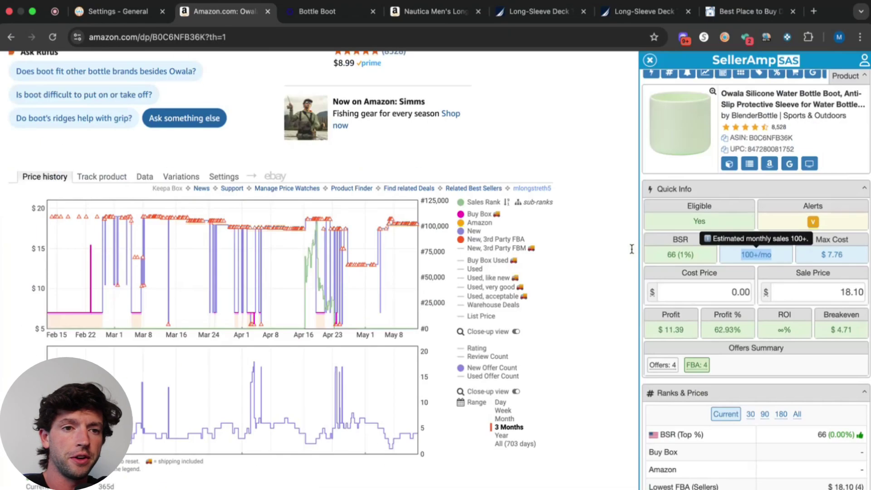
pyautogui.scroll(5, 853, 256)
pyautogui.scroll(-5, 853, 256)
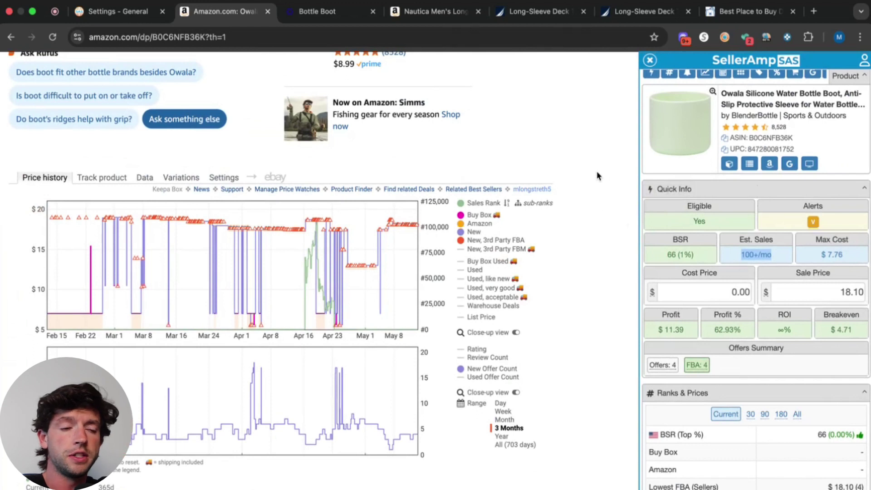
pyautogui.scroll(6, 597, 172)
pyautogui.scroll(6, 597, 184)
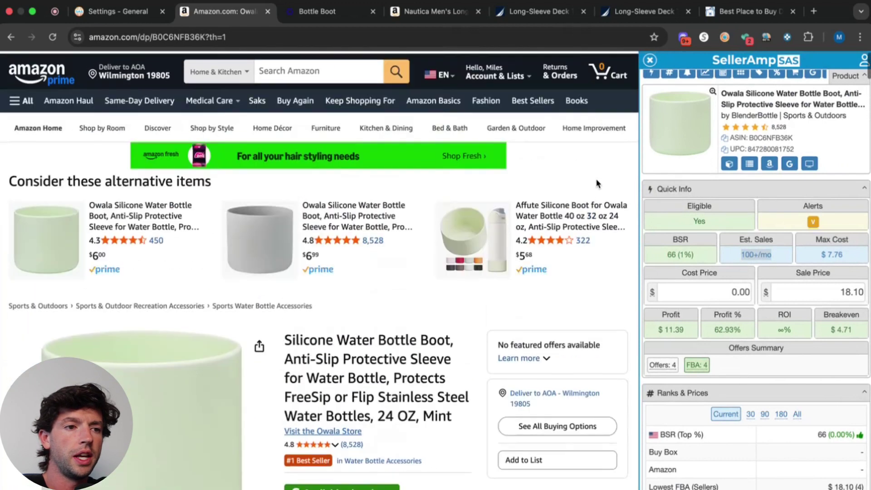
# Switch to the Owala Bottle Boot page and highlight its $6.99 retail price.
pyautogui.click(336, 12)
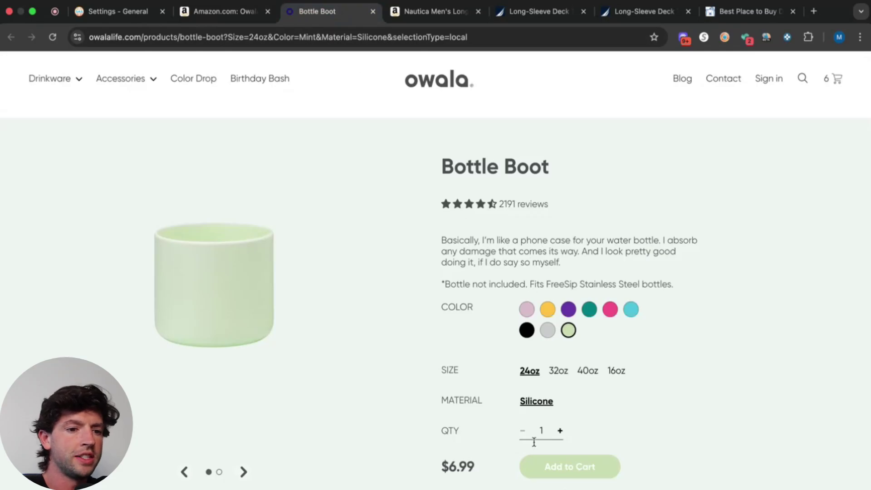
pyautogui.scroll(5, 535, 473)
pyautogui.moveTo(422, 400); pyautogui.dragTo(294, 410)
pyautogui.scroll(-5, 294, 410)
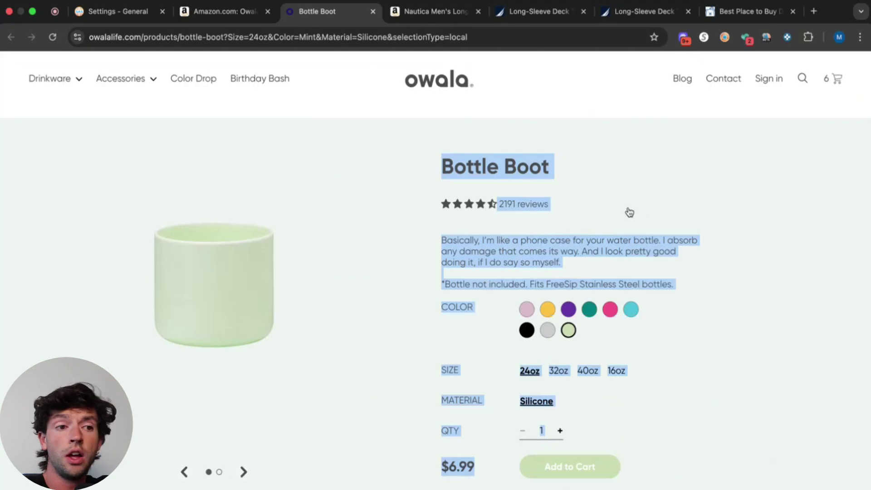
# Enter 6.99 as SellerAmp's cost price, giving $3.84 profit and 54.94% ROI.
pyautogui.click(223, 12)
pyautogui.click(726, 292)
pyautogui.write('6.99')
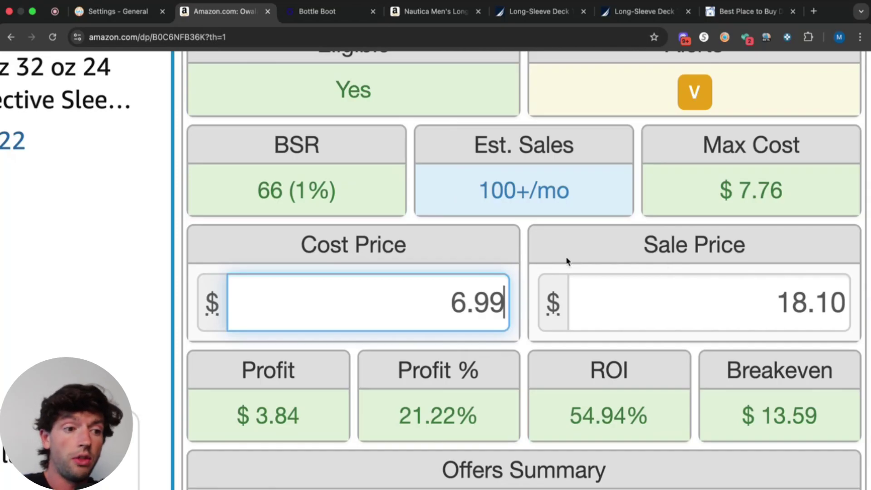
pyautogui.moveTo(314, 416)
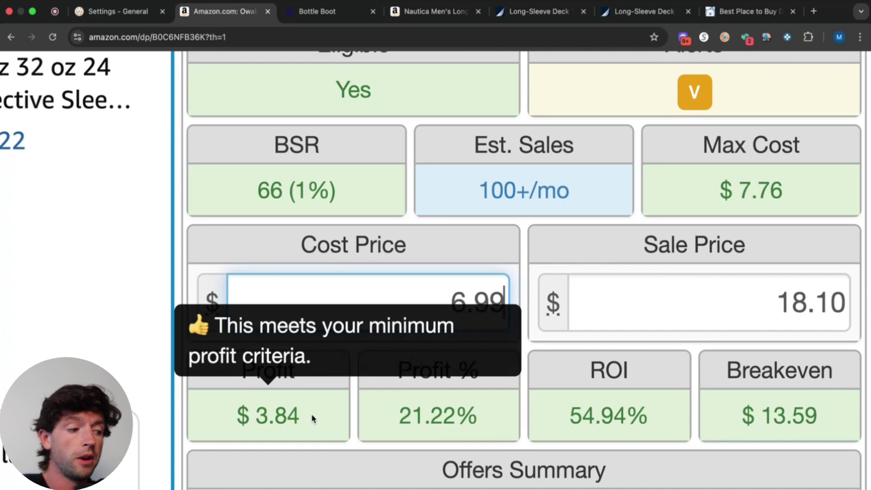
pyautogui.moveTo(620, 392)
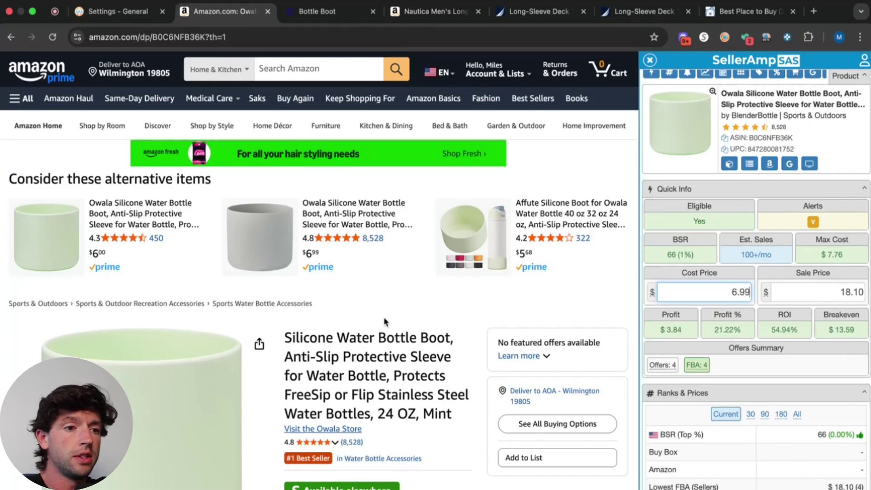
pyautogui.scroll(-20, 385, 321)
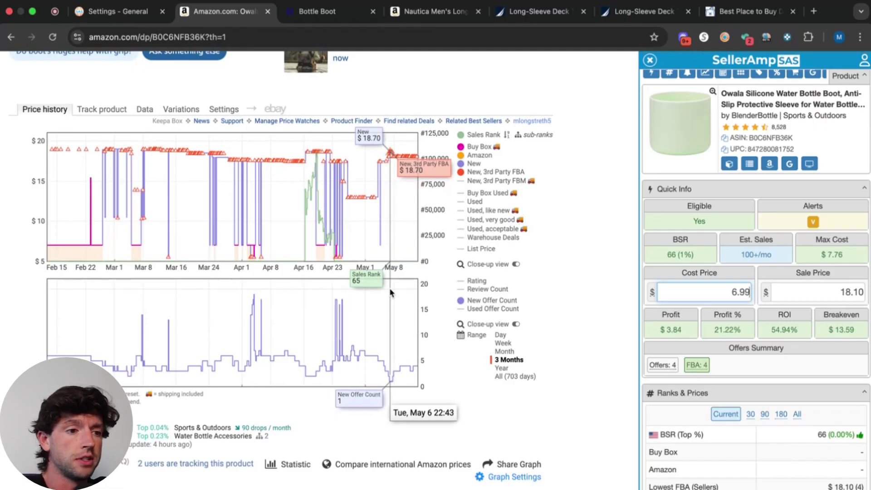
pyautogui.click(511, 375)
pyautogui.scroll(5, 554, 384)
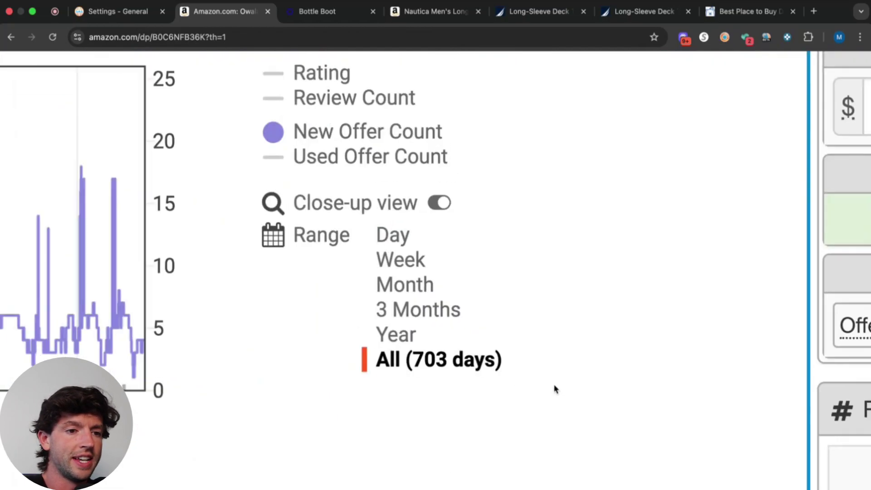
pyautogui.scroll(-5, 417, 336)
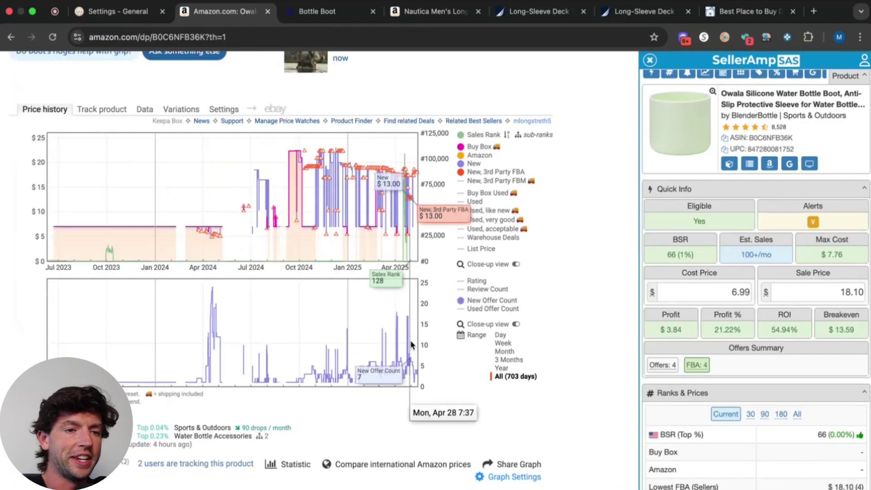
pyautogui.click(539, 134)
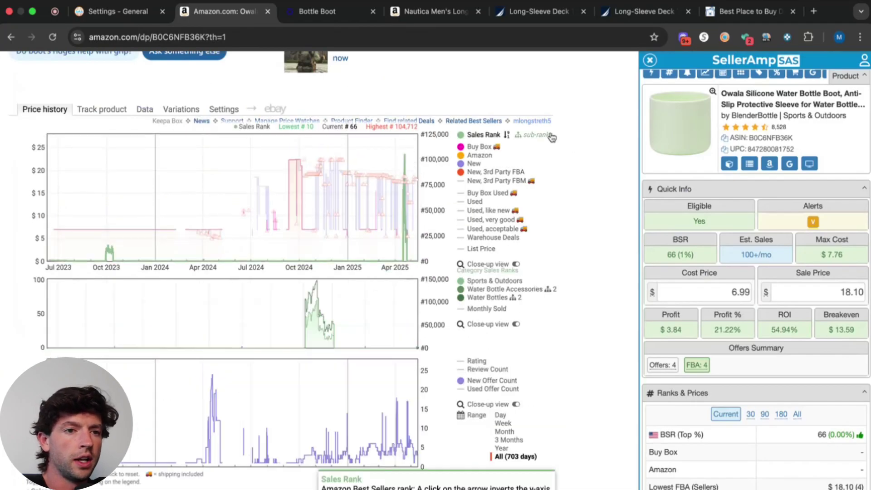
pyautogui.scroll(5, 539, 134)
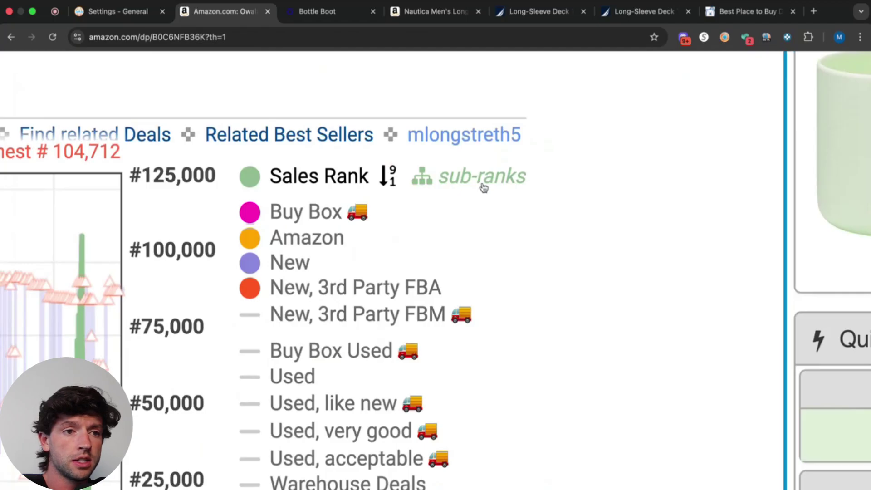
pyautogui.scroll(-5, 484, 188)
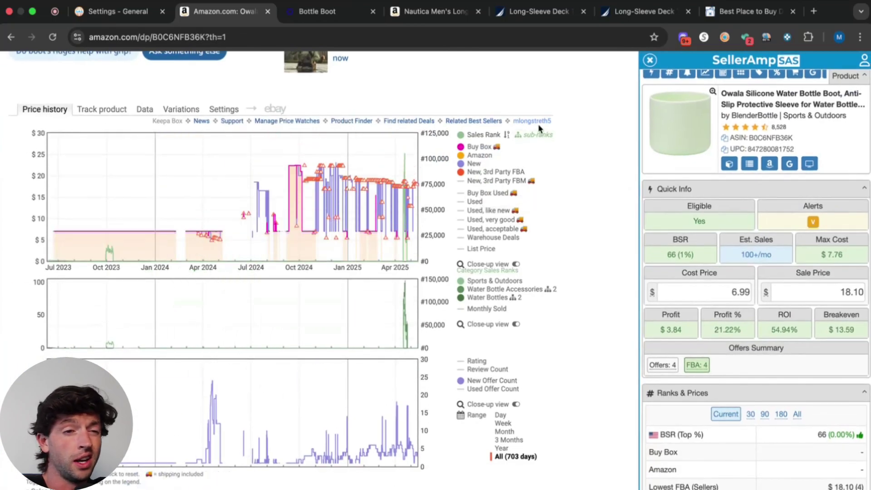
pyautogui.scroll(5, 546, 366)
pyautogui.scroll(5, 546, 366)
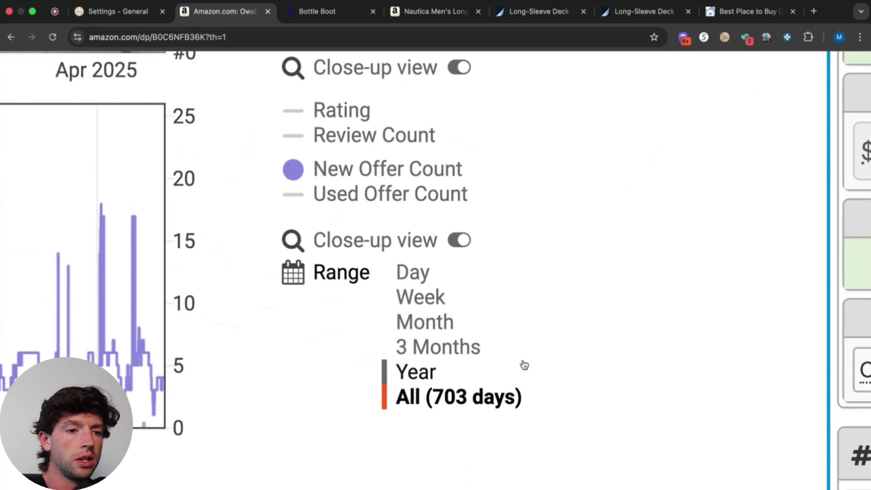
pyautogui.click(466, 354)
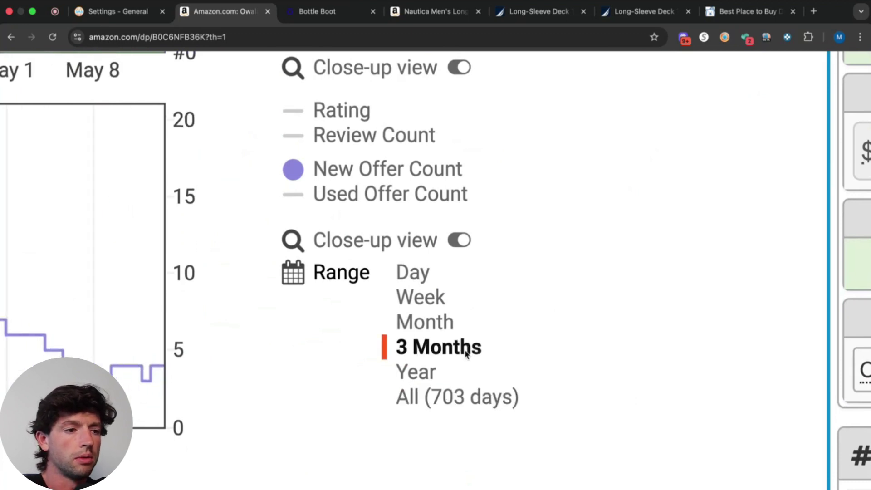
pyautogui.scroll(-5, 466, 354)
pyautogui.scroll(3, 33, 266)
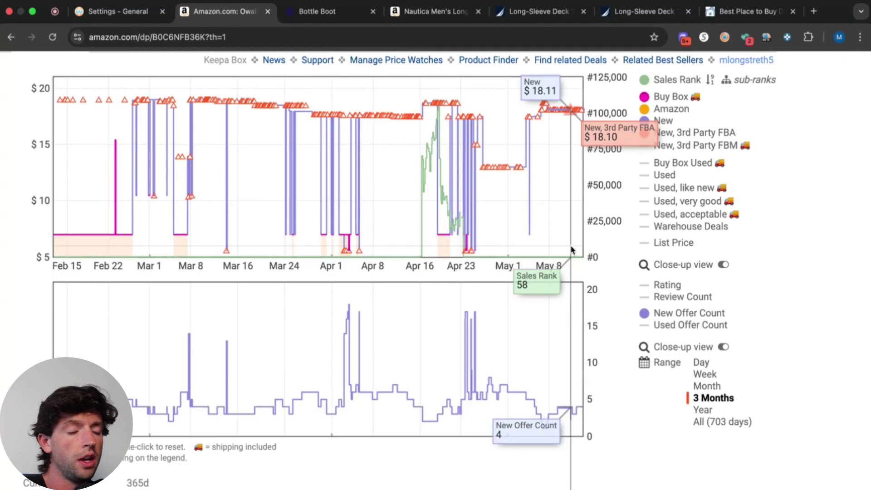
pyautogui.scroll(5, 485, 472)
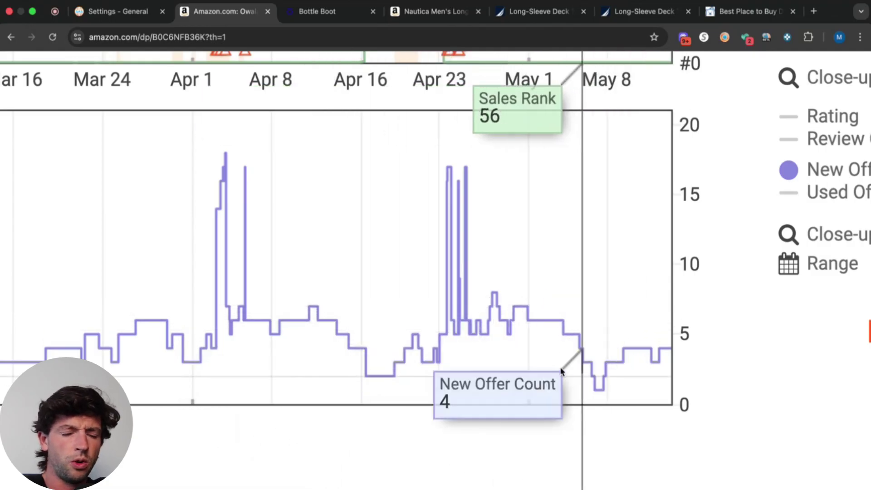
pyautogui.scroll(-5, 454, 356)
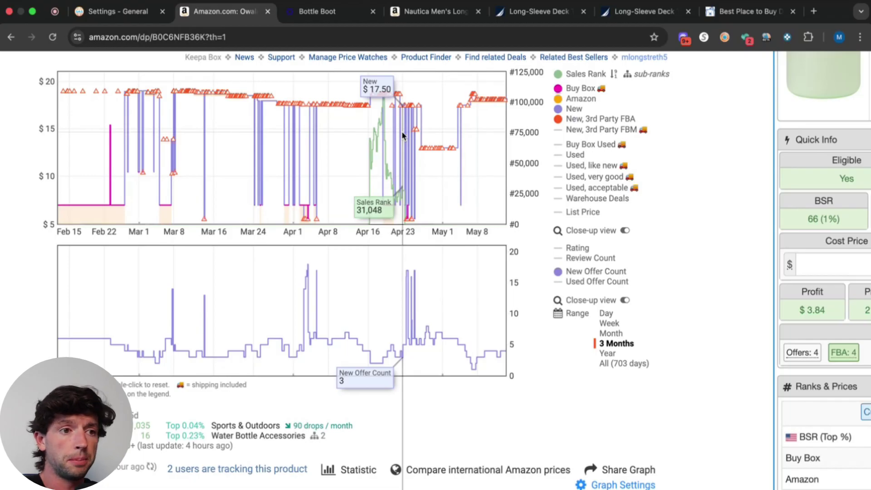
pyautogui.press('super+minus')
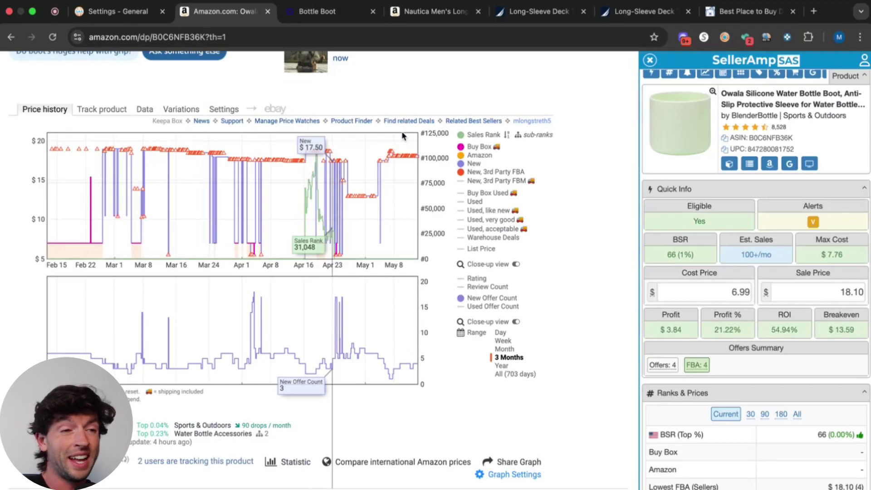
pyautogui.scroll(15, 402, 135)
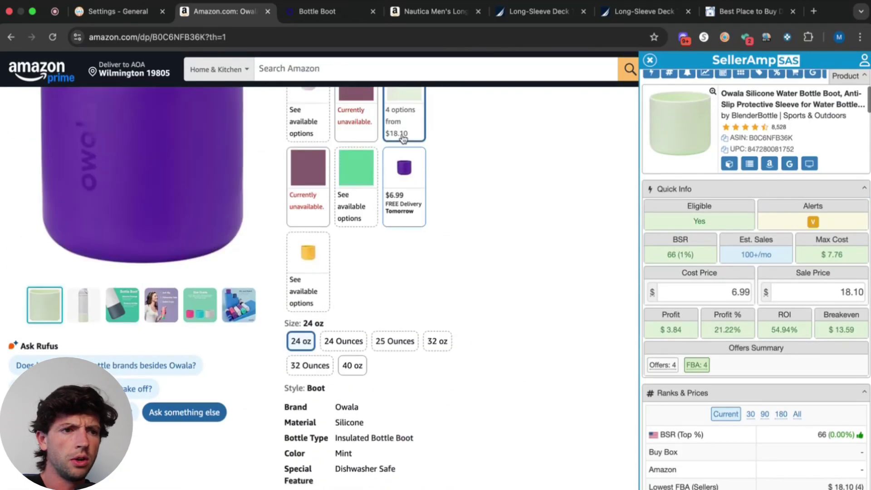
pyautogui.scroll(5, 403, 138)
pyautogui.scroll(5, 620, 475)
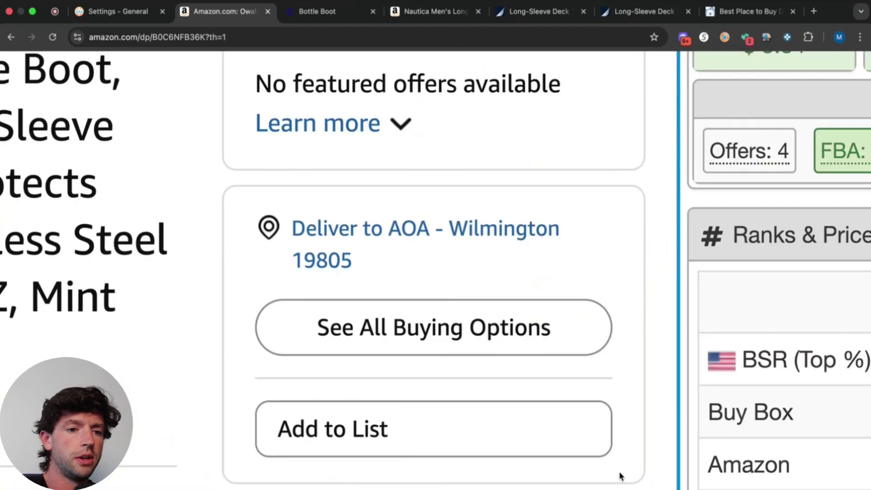
pyautogui.scroll(-5, 471, 354)
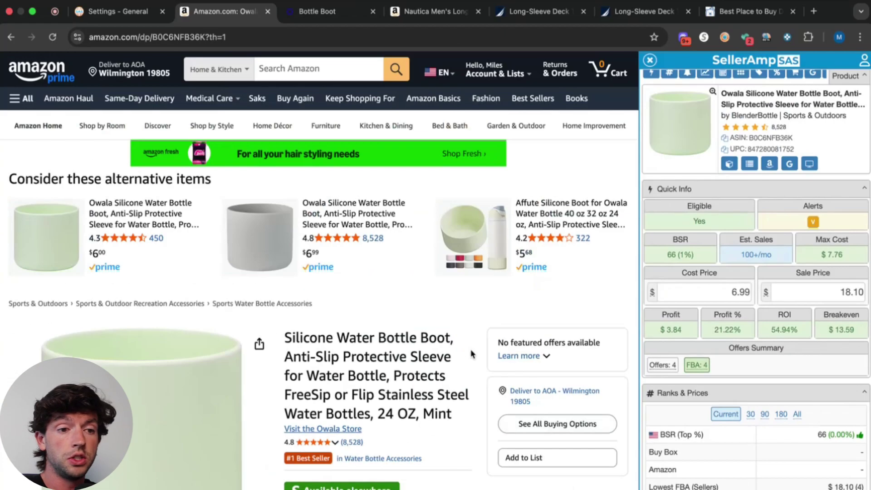
pyautogui.scroll(-12, 471, 354)
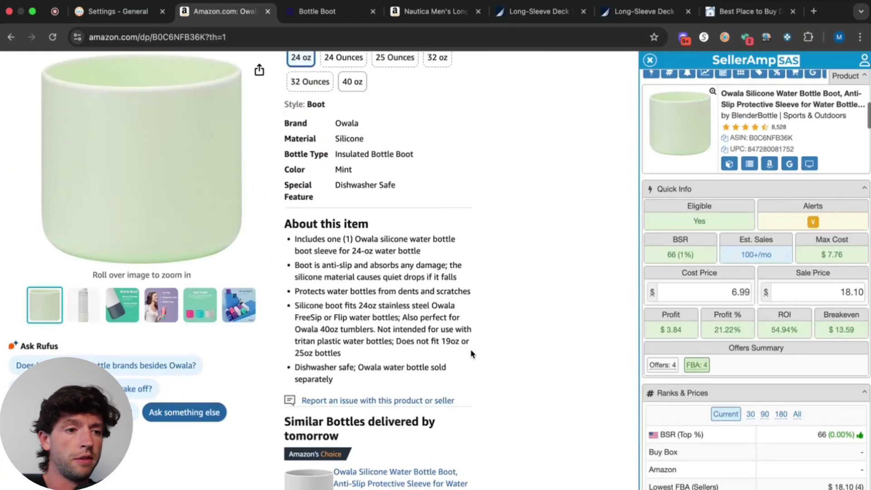
pyautogui.scroll(10, 470, 354)
pyautogui.scroll(5, 625, 319)
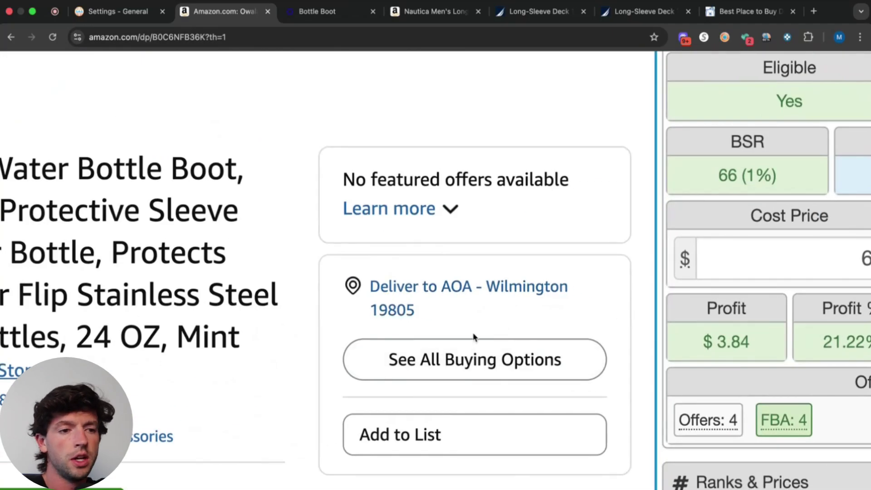
pyautogui.scroll(-5, 473, 339)
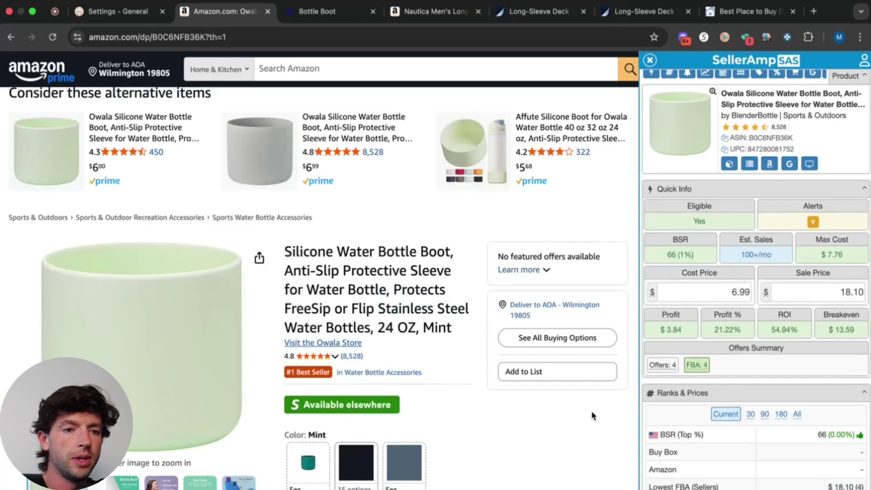
pyautogui.scroll(-15, 513, 331)
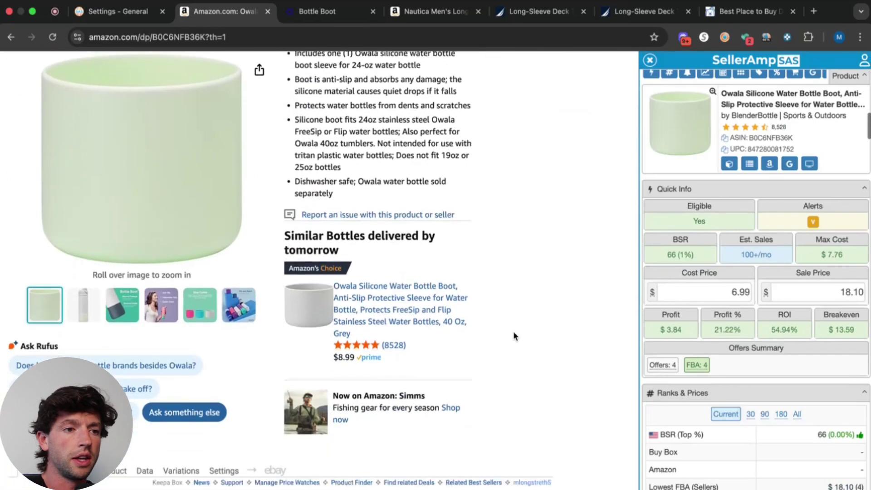
# Bring up the Nautica long-sleeve T-shirt listing, briefly rechecking the Owala bottle boot listing.
pyautogui.click(442, 17)
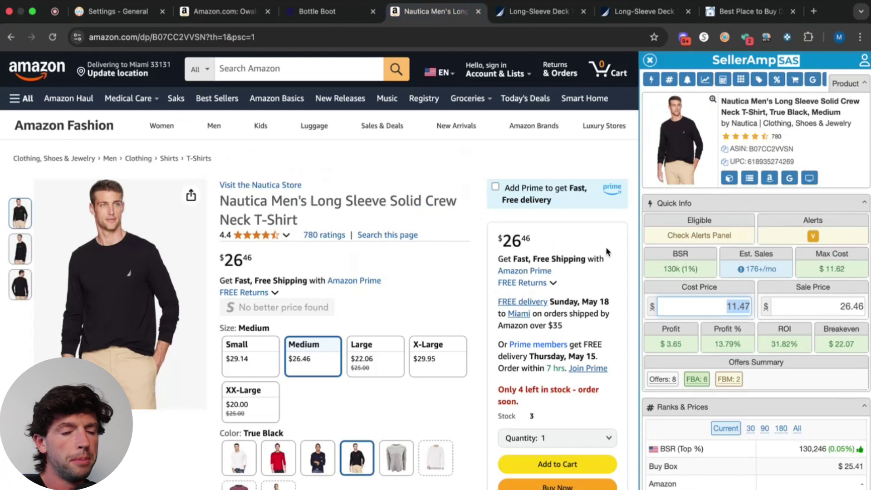
pyautogui.scroll(5, 606, 247)
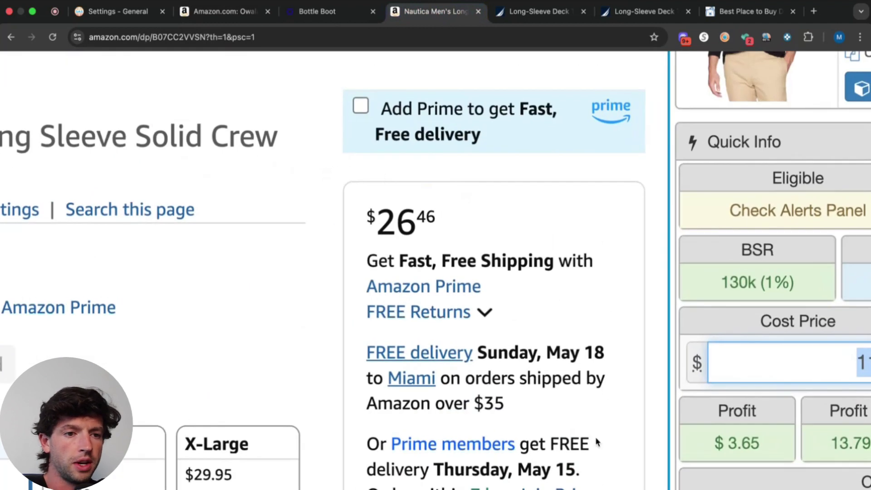
pyautogui.scroll(-5, 576, 433)
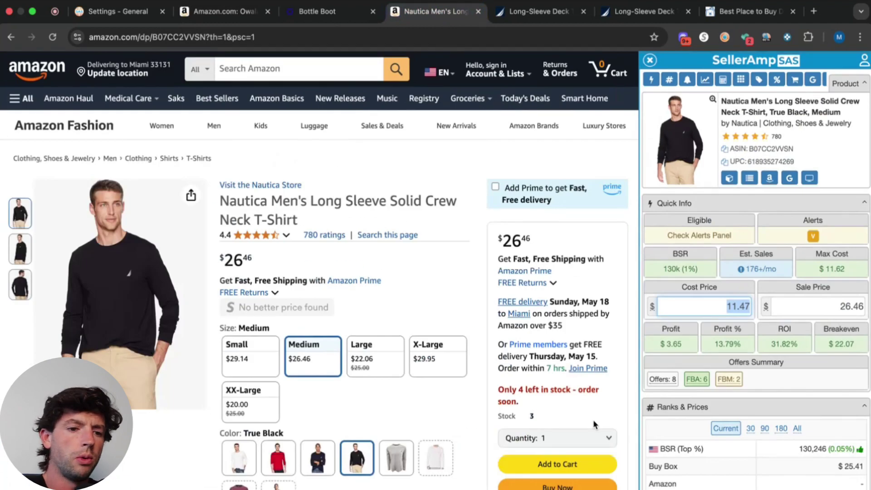
pyautogui.scroll(-3, 593, 420)
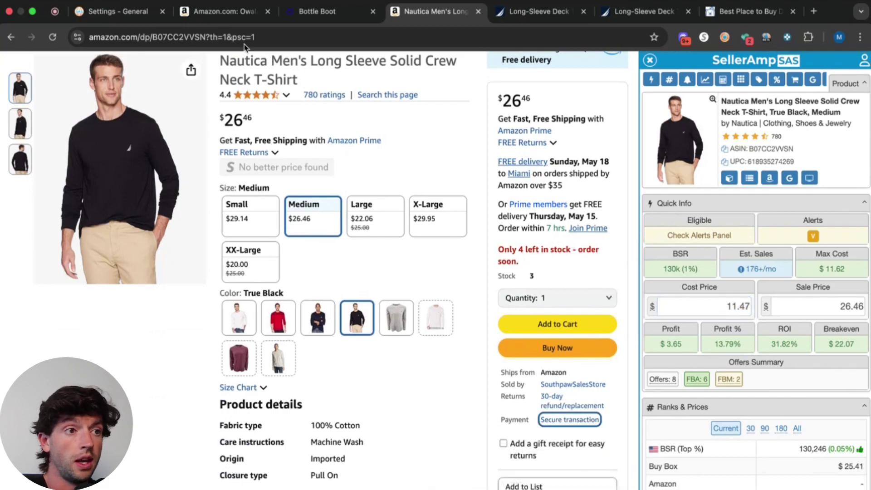
pyautogui.click(233, 12)
pyautogui.scroll(5, 403, 266)
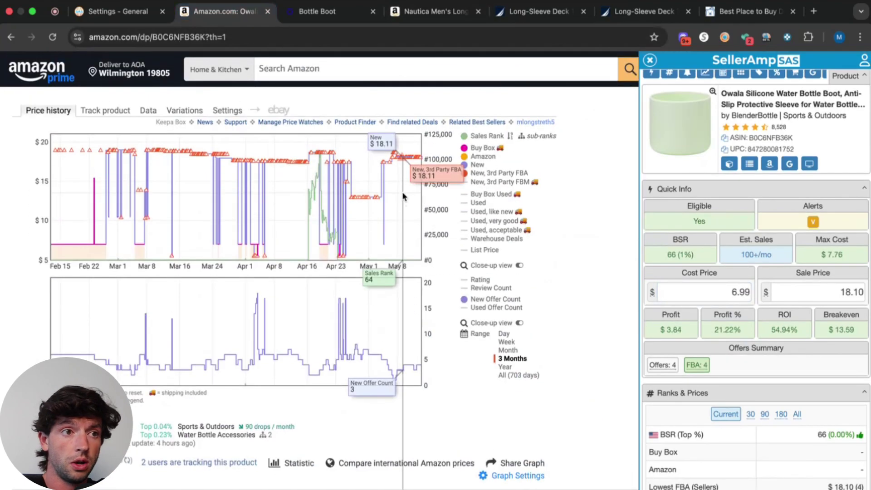
pyautogui.click(410, 15)
pyautogui.scroll(3, 572, 189)
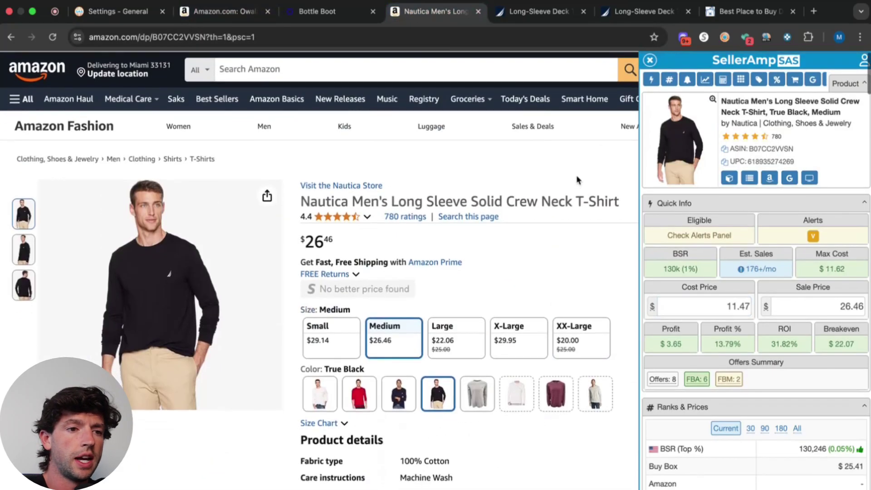
# Toggle the SellerAmp panel and delete the 11.47 cost price.
pyautogui.click(650, 60)
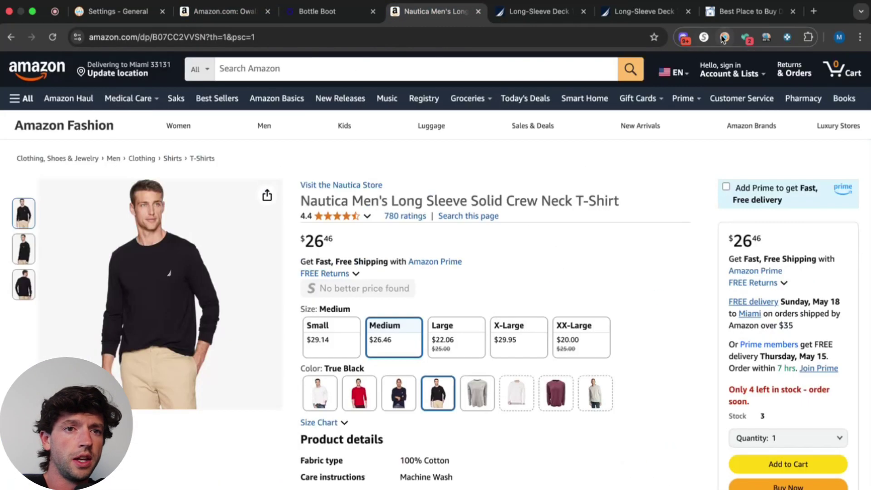
pyautogui.click(725, 38)
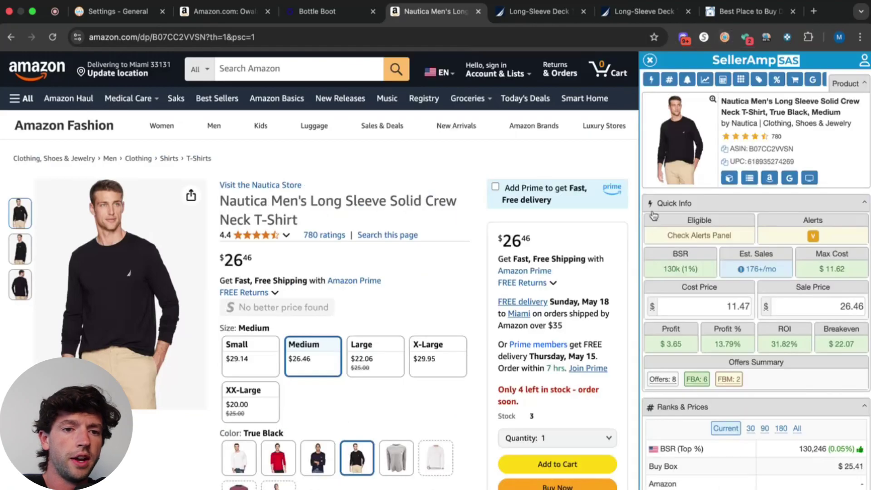
pyautogui.press('BackSpace')
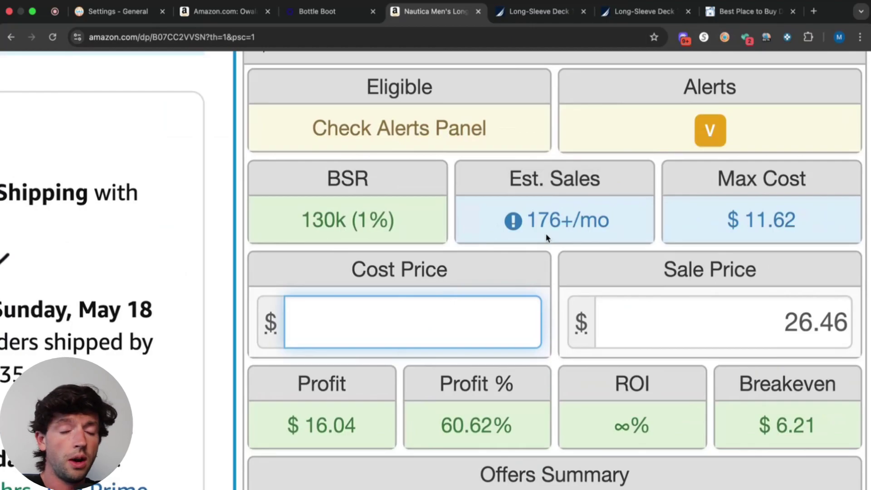
# Check the shirt's $14.99 Nautica price and enter 14.99 as the cost.
pyautogui.click(566, 21)
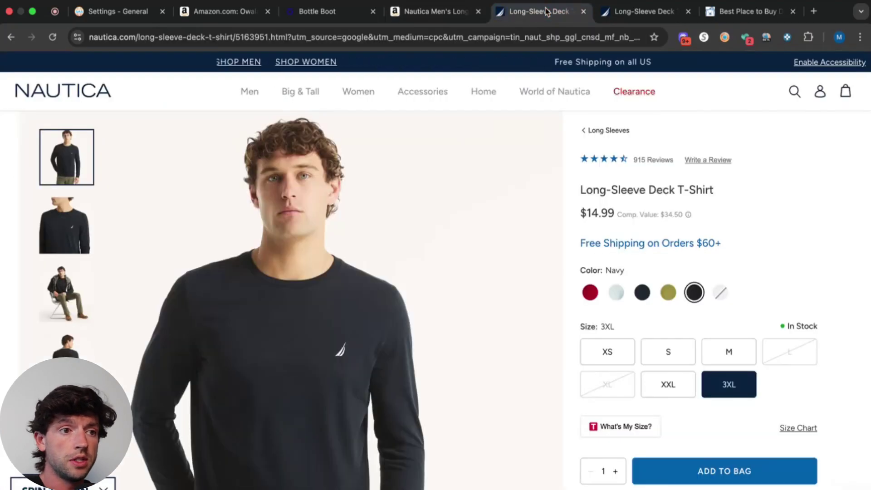
pyautogui.click(449, 13)
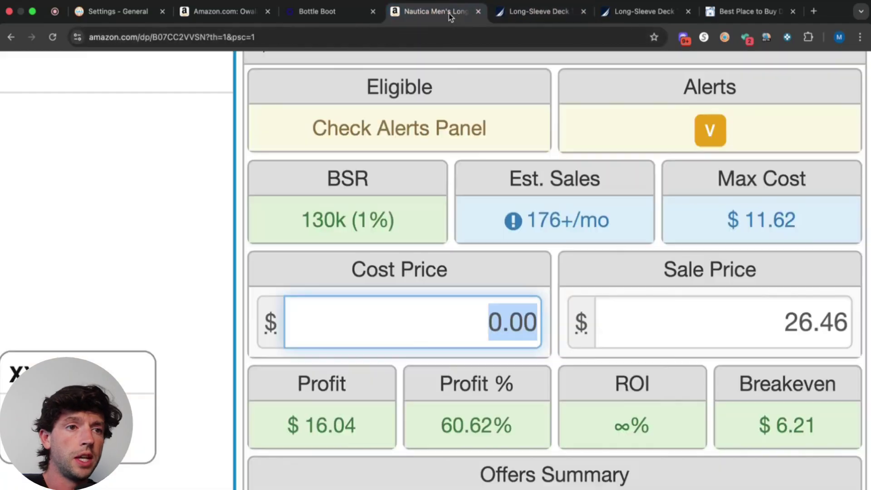
pyautogui.write('14.99')
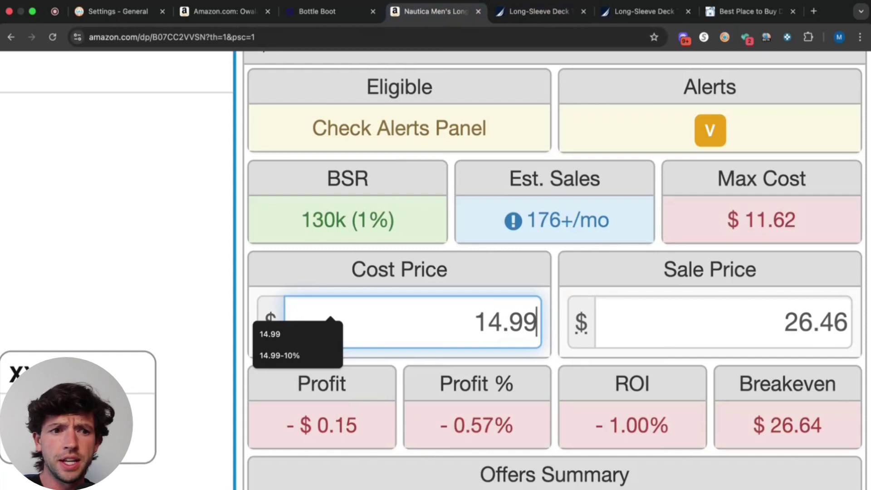
pyautogui.press('super+6')
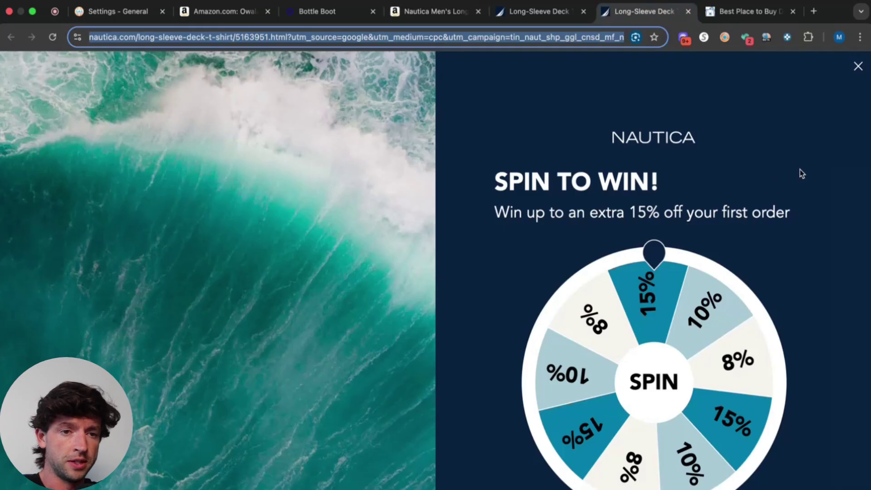
pyautogui.scroll(5, 800, 170)
pyautogui.scroll(-5, 799, 170)
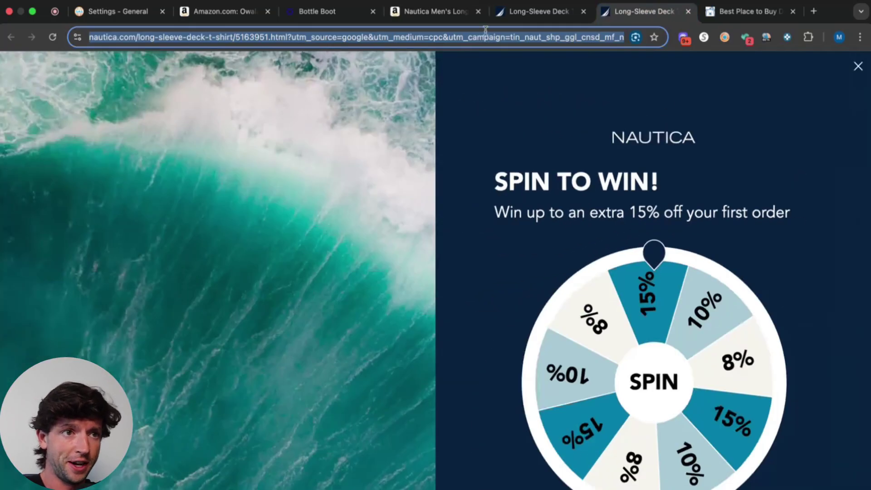
# Take 15% off the 14.99 cost, bringing it to 12.74.
pyautogui.press('super+4')
pyautogui.click(537, 324)
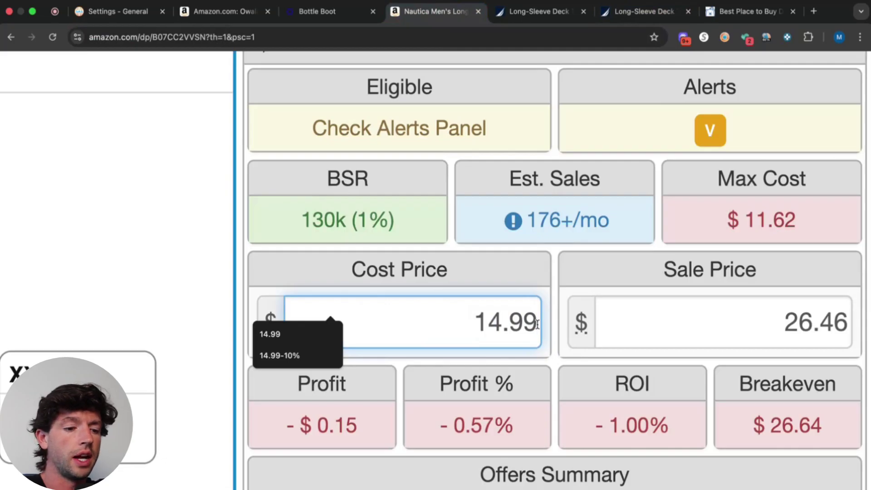
pyautogui.write('-15%')
pyautogui.press('Return')
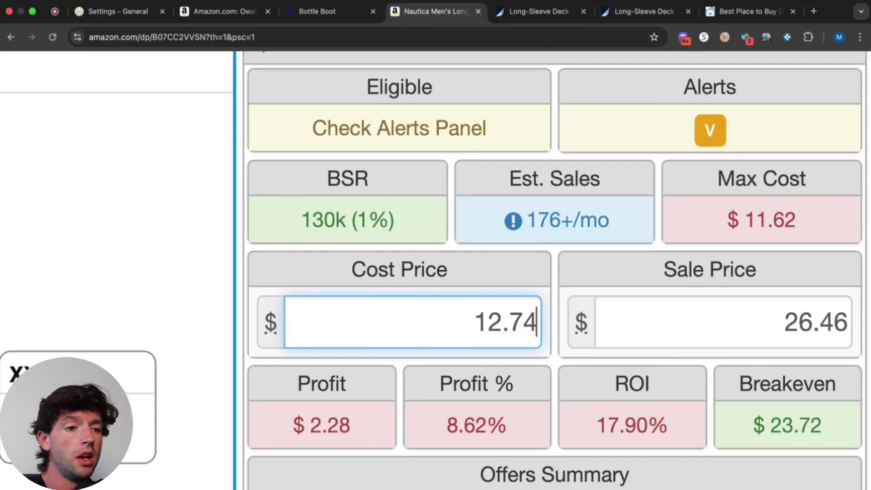
pyautogui.moveTo(355, 433)
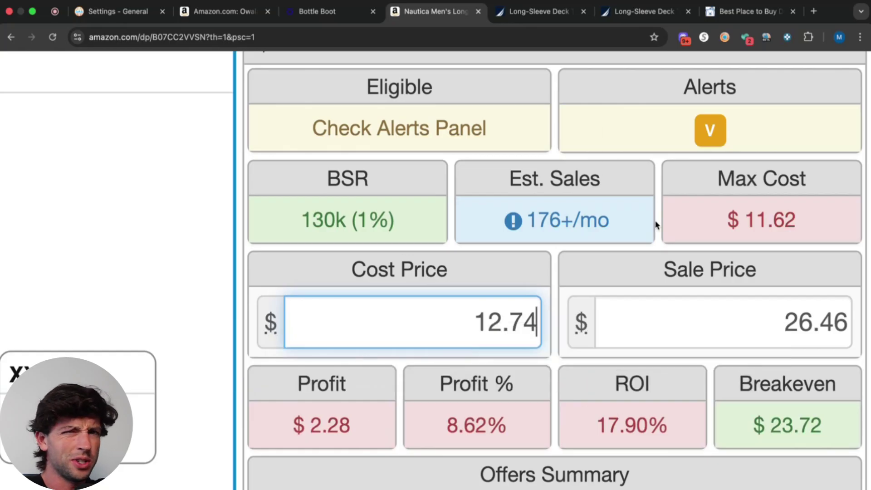
# Search CardBear for Nautica and view its 11.7% current discount and history chart.
pyautogui.click(732, 14)
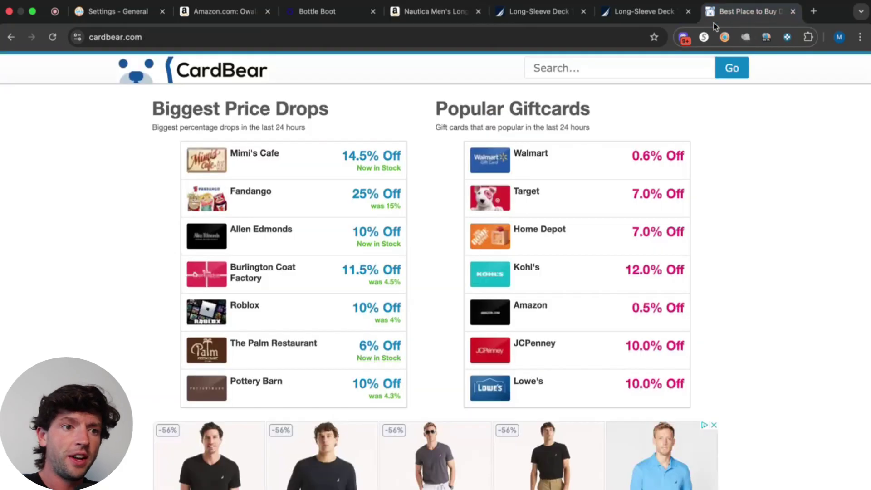
pyautogui.click(579, 66)
pyautogui.write('nautica')
pyautogui.click(587, 90)
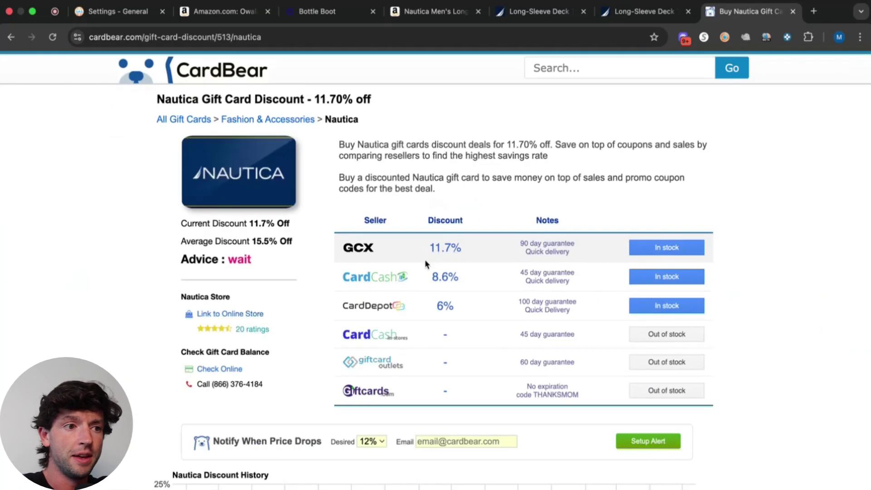
pyautogui.scroll(-5, 426, 261)
pyautogui.moveTo(656, 313)
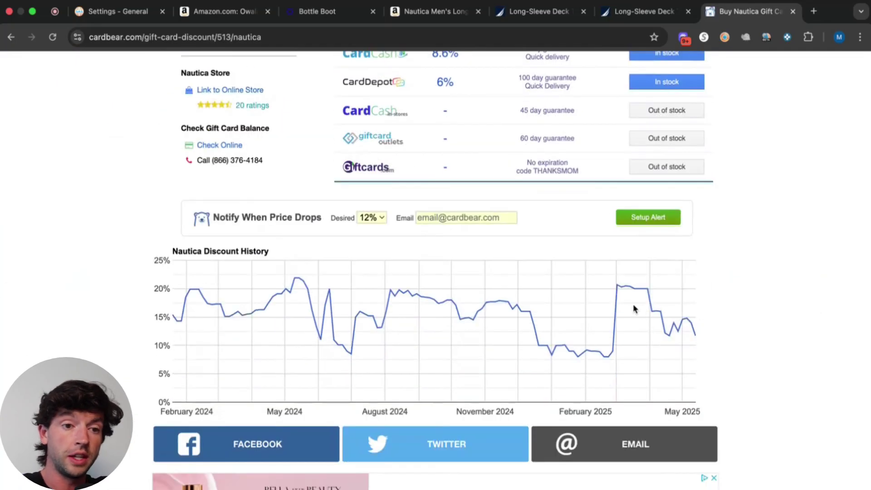
pyautogui.moveTo(633, 292)
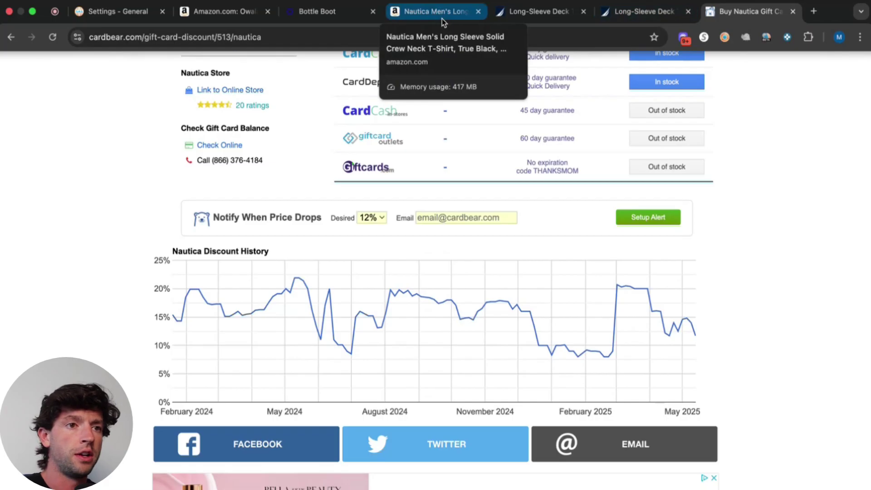
# Append -12% to the 12.74 cost, giving 11.21 and 35.06% ROI.
pyautogui.click(442, 18)
pyautogui.press('Right')
pyautogui.write('-')
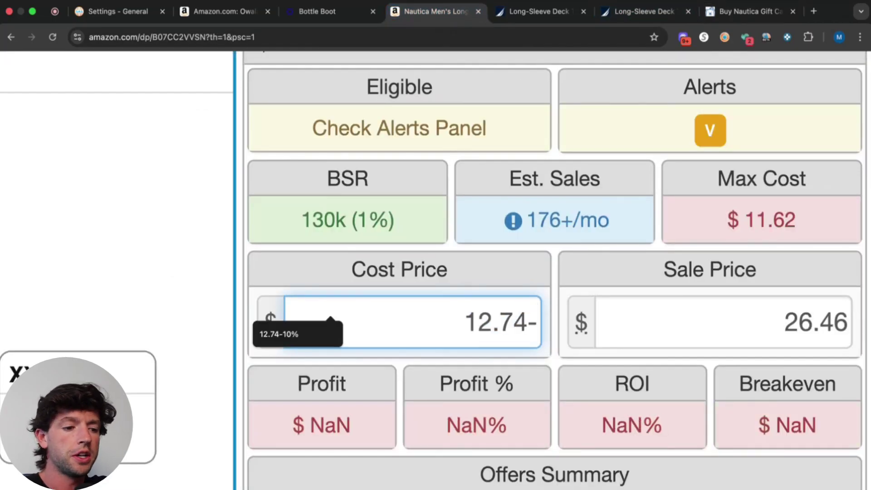
pyautogui.write('12%')
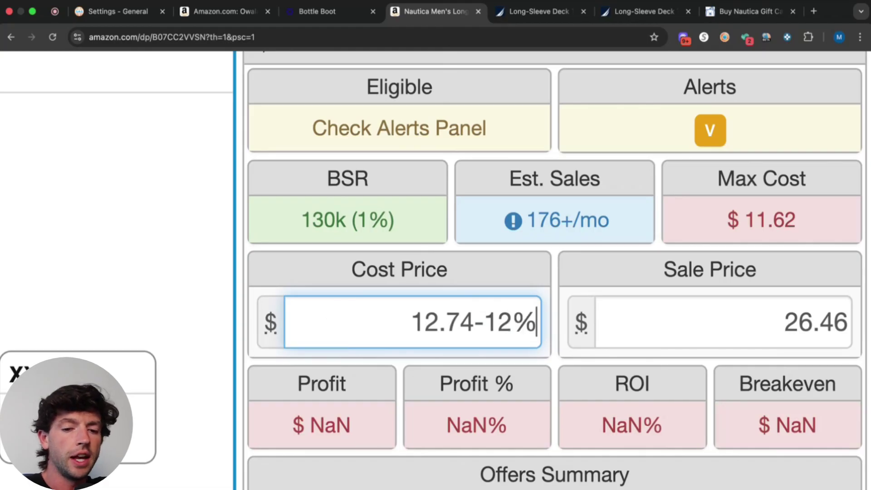
pyautogui.press('Return')
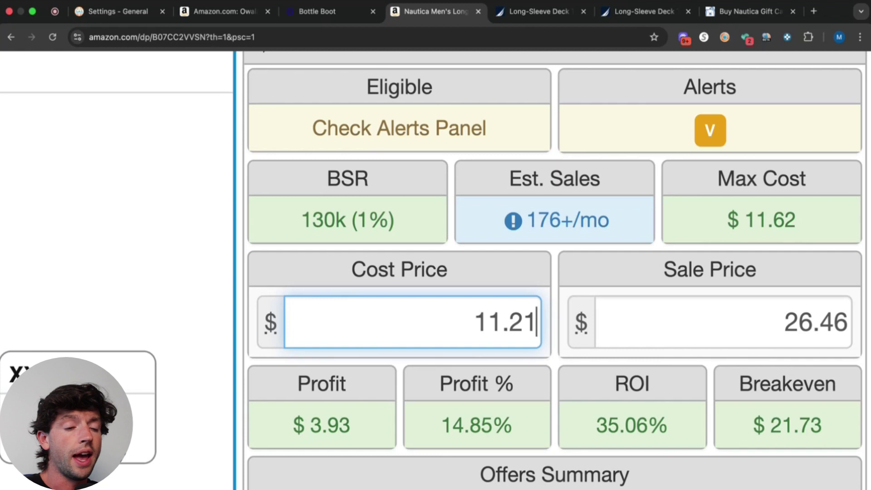
# Reset the page zoom and set the Nautica shirt's Keepa chart to 3 Months.
pyautogui.press('super+0')
pyautogui.scroll(-10, 229, 364)
pyautogui.scroll(-1, 229, 364)
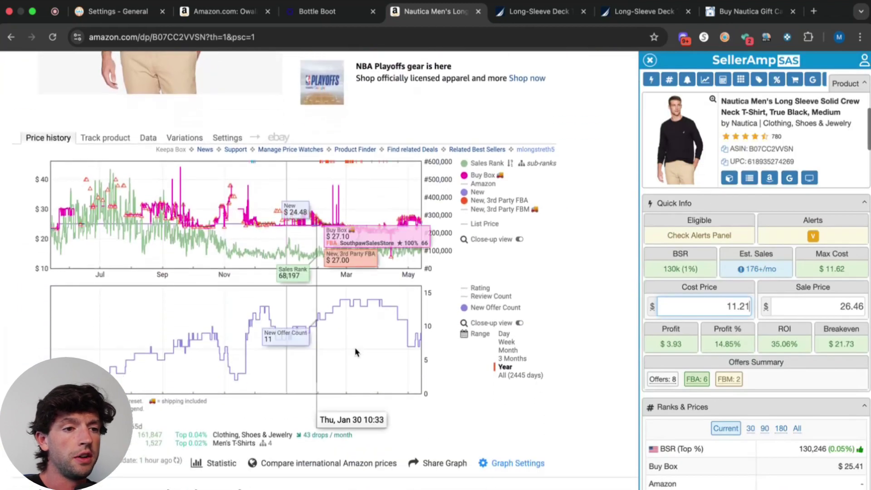
pyautogui.click(511, 358)
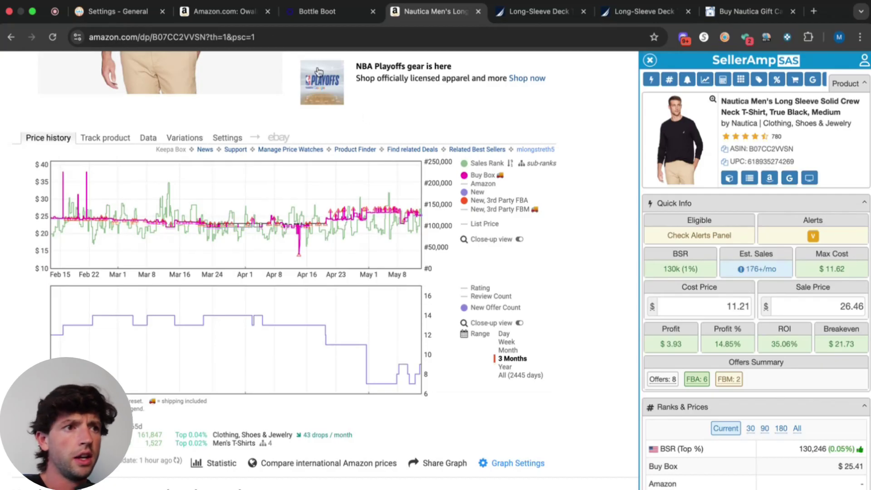
# Review the Owala bottle boot's competing offers in the SellerAmp sidebar.
pyautogui.moveTo(231, 18); pyautogui.dragTo(318, 15)
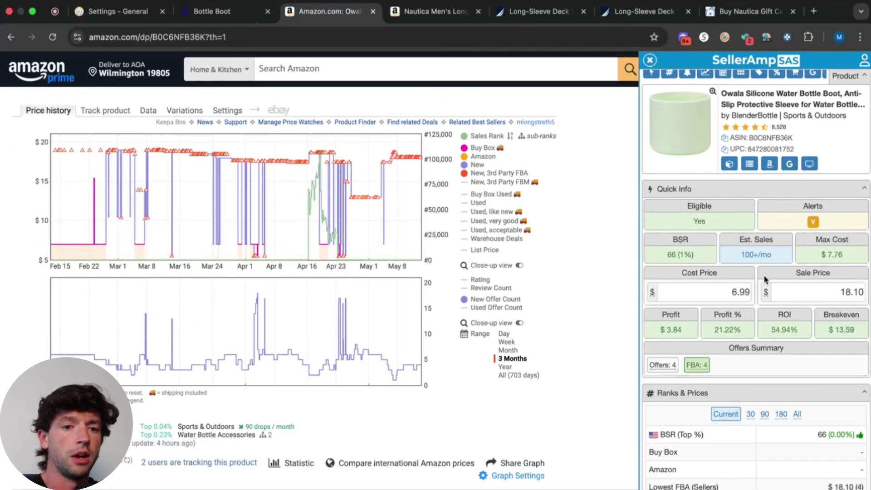
pyautogui.scroll(5, 95, 111)
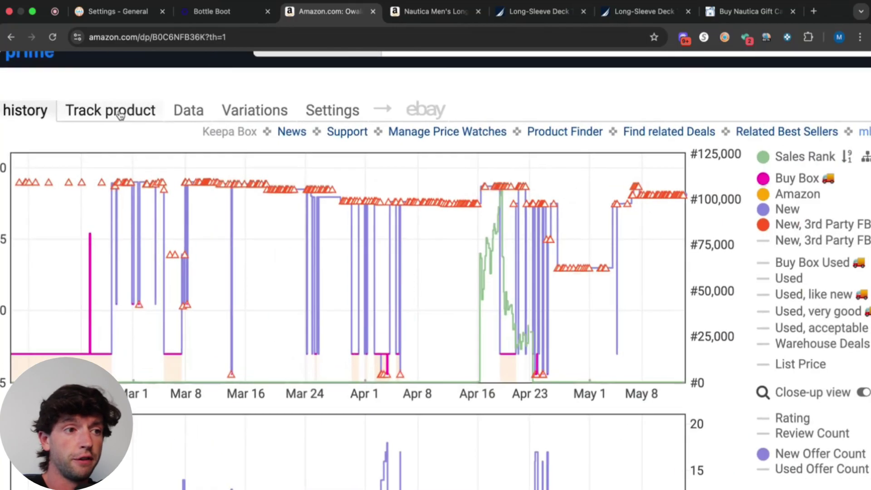
pyautogui.scroll(-5, 294, 205)
pyautogui.scroll(-10, 788, 282)
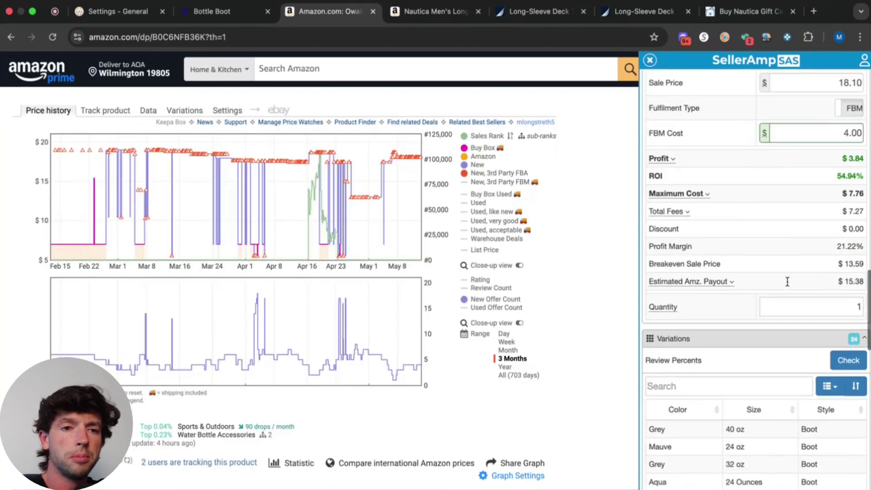
pyautogui.scroll(5, 816, 318)
pyautogui.scroll(5, 851, 353)
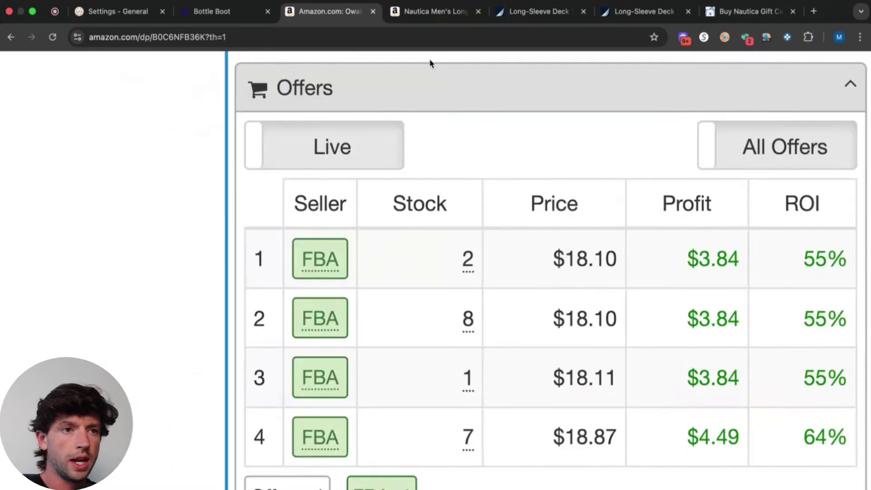
# Review the Nautica shirt's eight offers (6 FBA, 2 FBM, $25.34–$37.95).
pyautogui.click(432, 11)
pyautogui.scroll(-1, 765, 263)
pyautogui.scroll(-15, 765, 263)
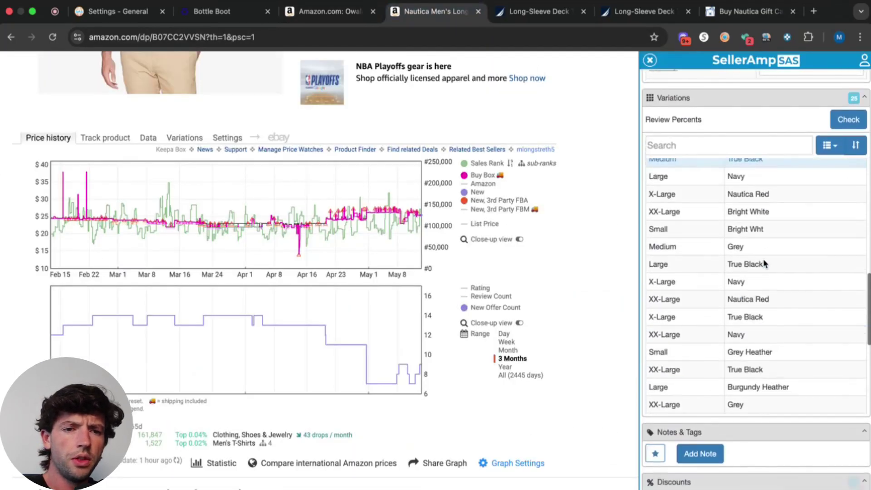
pyautogui.scroll(5, 858, 161)
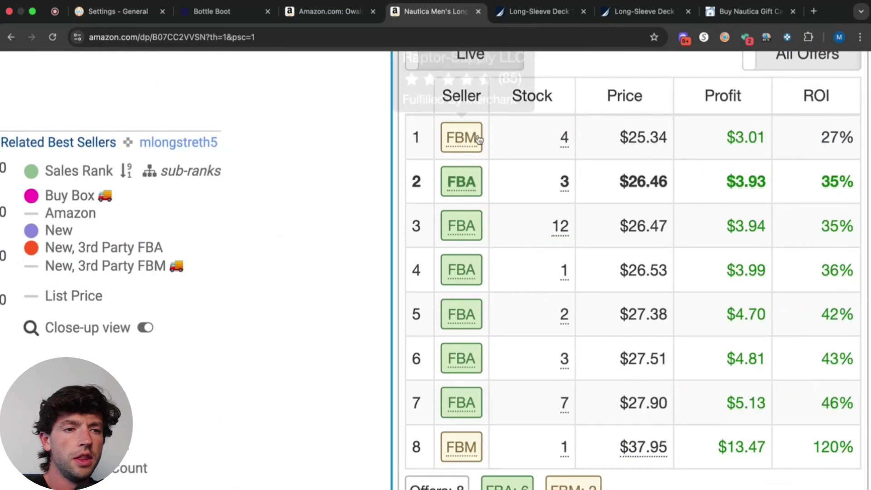
pyautogui.moveTo(465, 191)
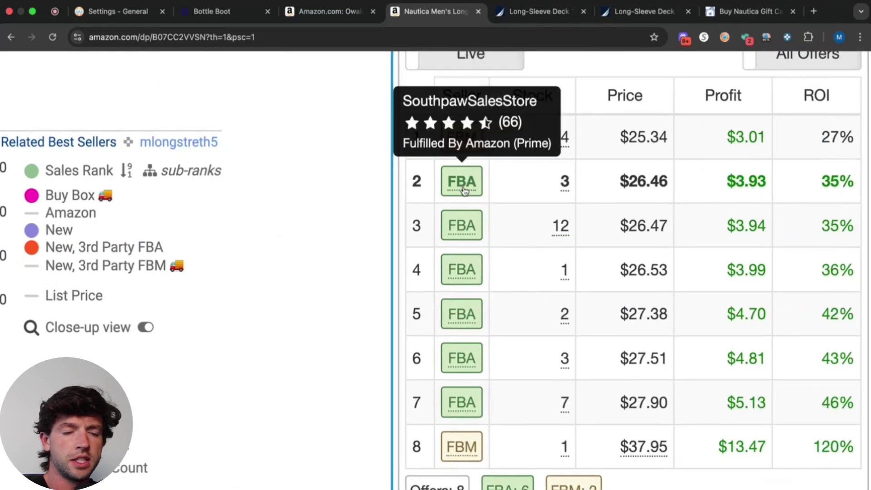
pyautogui.moveTo(463, 229)
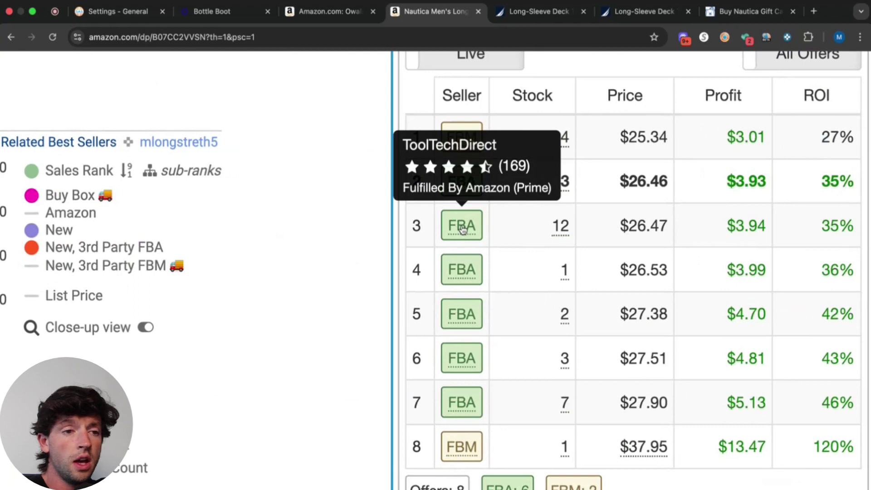
pyautogui.moveTo(465, 271)
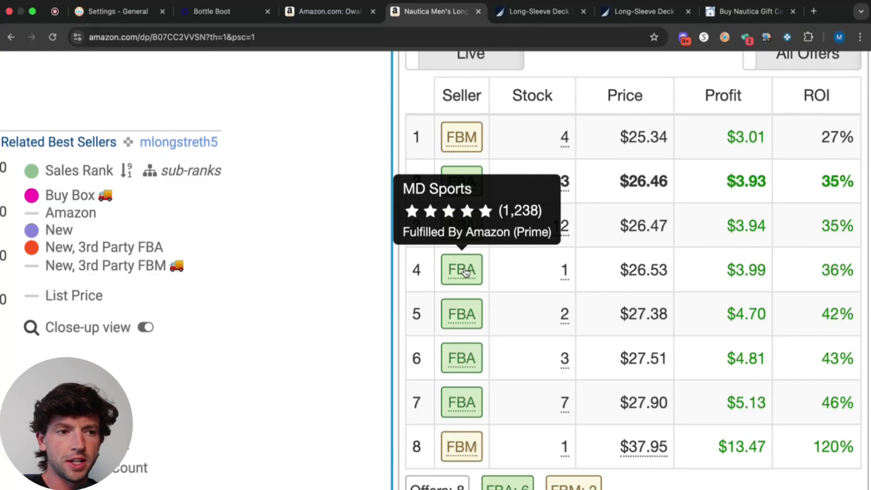
pyautogui.scroll(10, 473, 235)
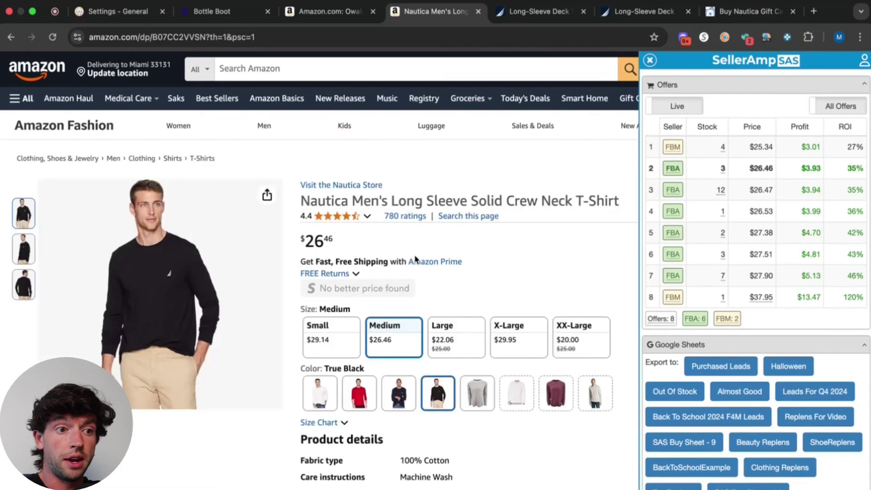
# Open storefront tabs for the first four offer rows' sellers (one FBM, three FBA).
pyautogui.scroll(-10, 555, 256)
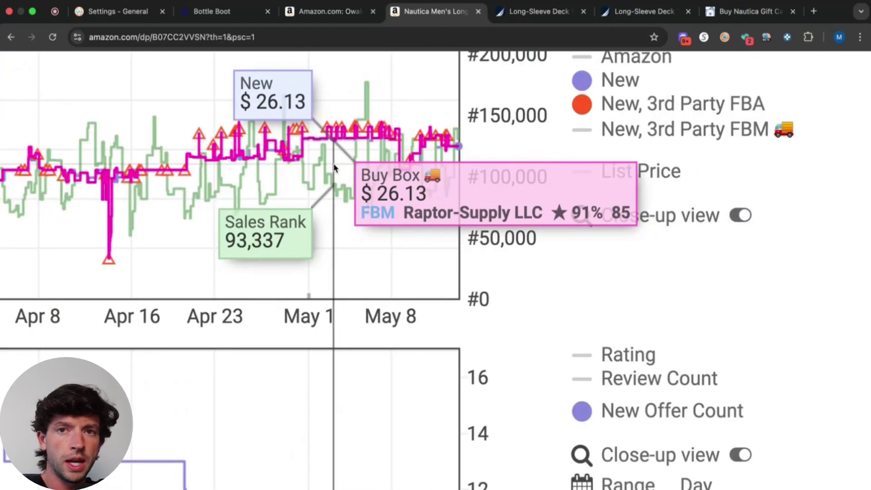
pyautogui.scroll(-10, 334, 168)
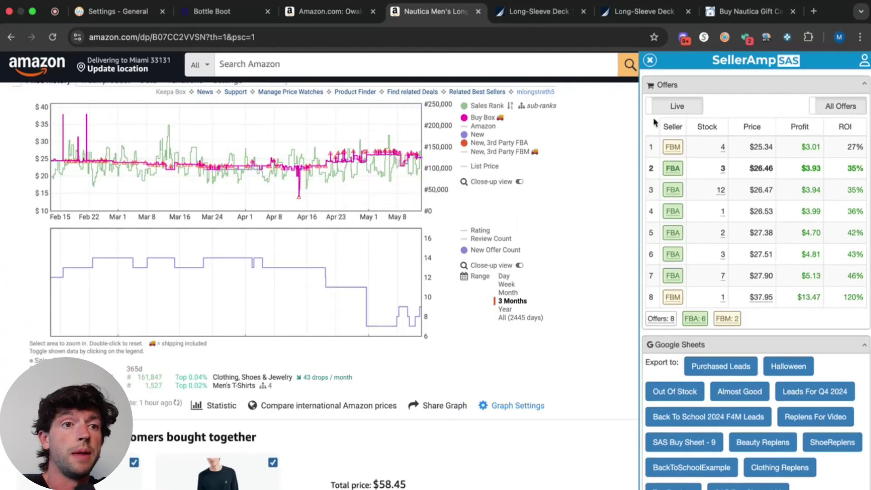
pyautogui.click(673, 147)
pyautogui.click(447, 12)
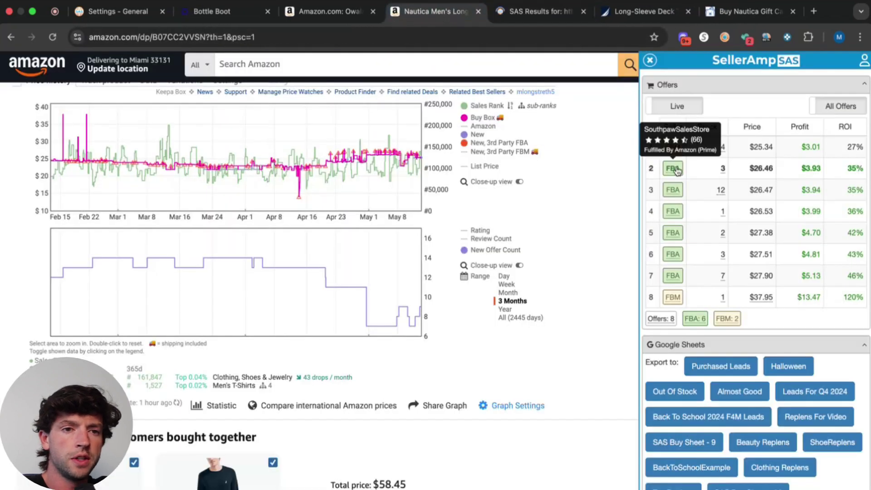
pyautogui.click(678, 171)
pyautogui.click(403, 13)
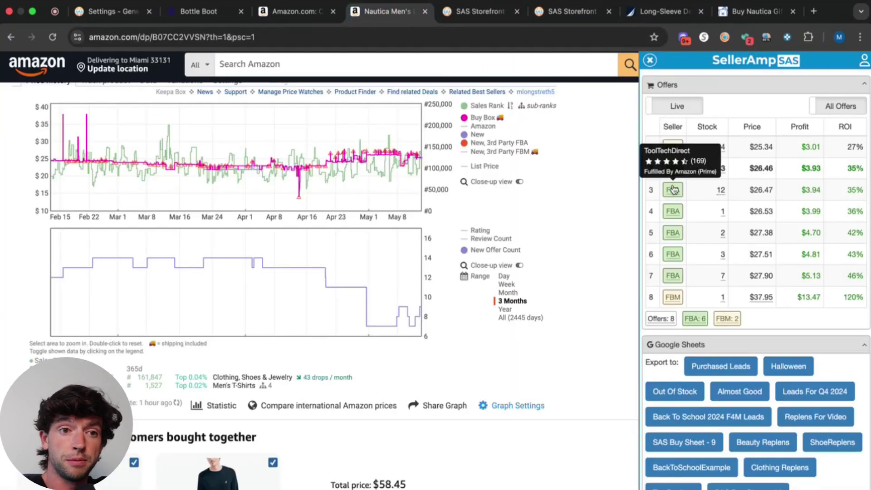
pyautogui.click(674, 189)
pyautogui.hotkey('ctrl', 'shift', 'Tab')
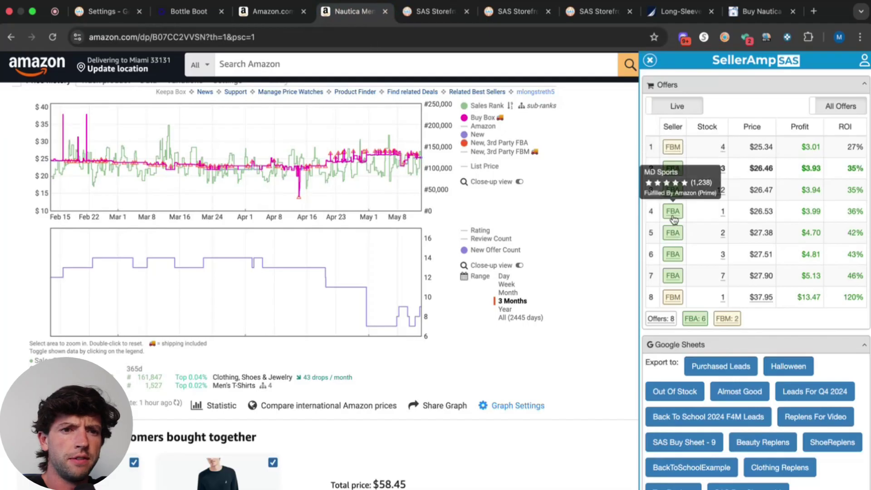
pyautogui.click(675, 219)
pyautogui.hotkey('ctrl', 'shift', 'Tab')
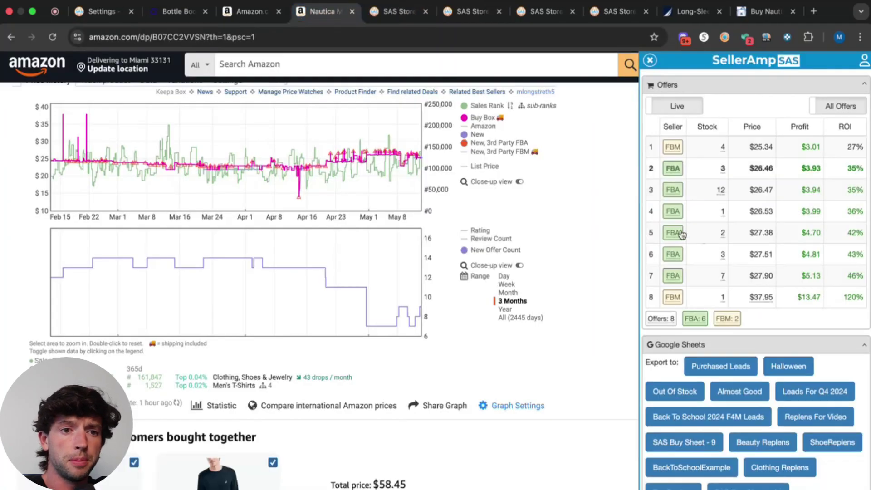
# Open storefronts for two more FBA sellers from the Nautica Offers table.
pyautogui.click(675, 252)
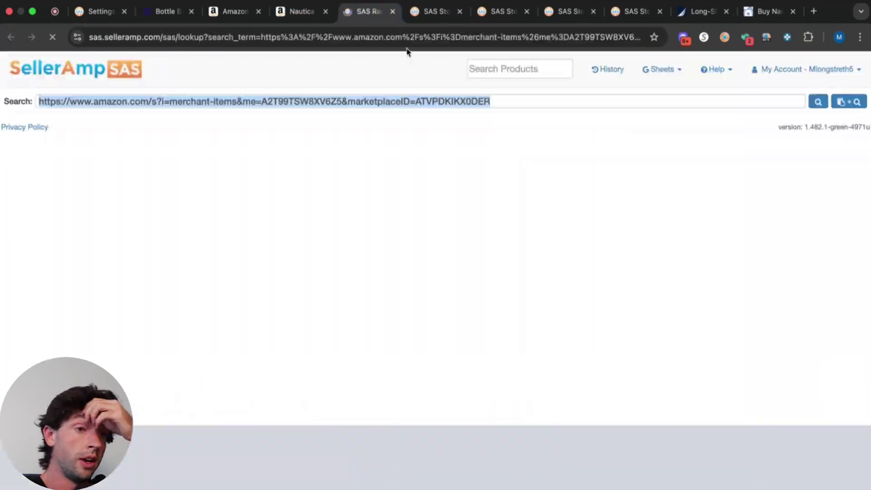
pyautogui.click(289, 14)
pyautogui.click(663, 255)
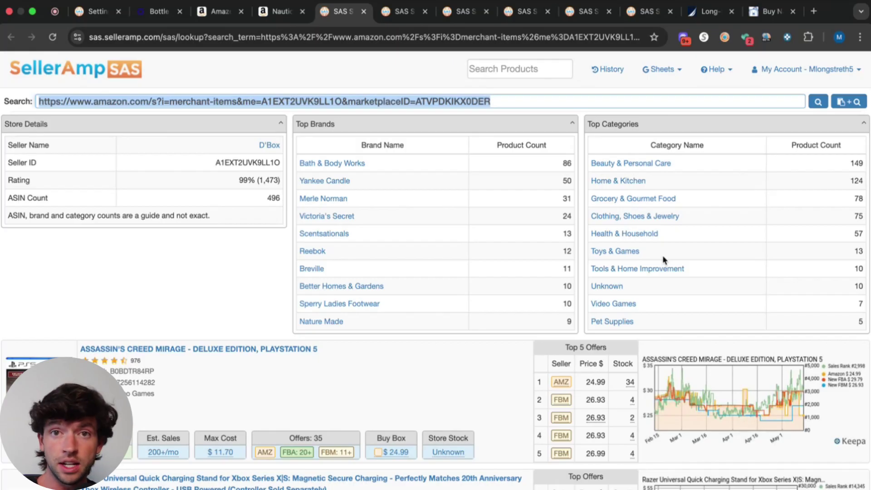
# Review a competitor's storefront: 338 ASINs, led by Tommy Hilfiger and Clothing, Shoes & Jewelry.
pyautogui.click(651, 11)
pyautogui.scroll(-5, 459, 160)
pyautogui.scroll(5, 865, 188)
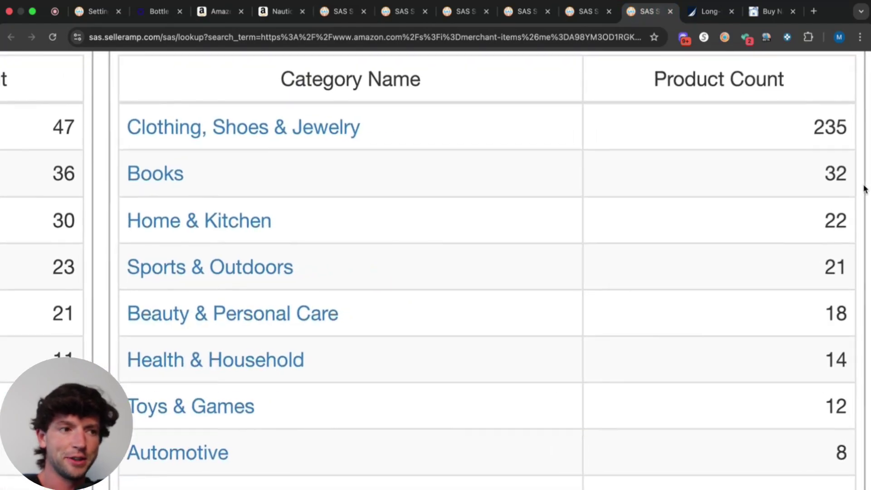
pyautogui.scroll(-5, 866, 189)
pyautogui.scroll(-5, 502, 305)
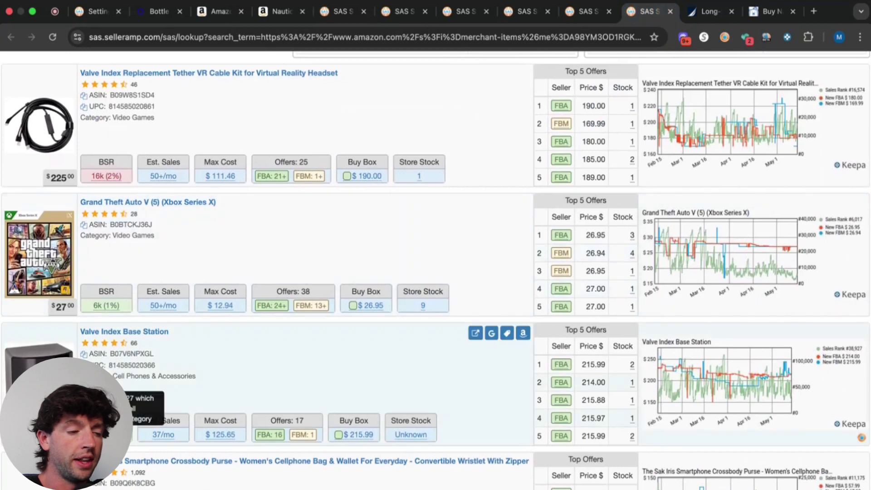
# Open the Amazon pages for the Valve Index Base Station, Grand Theft Auto V and tether cable kit.
pyautogui.click(523, 333)
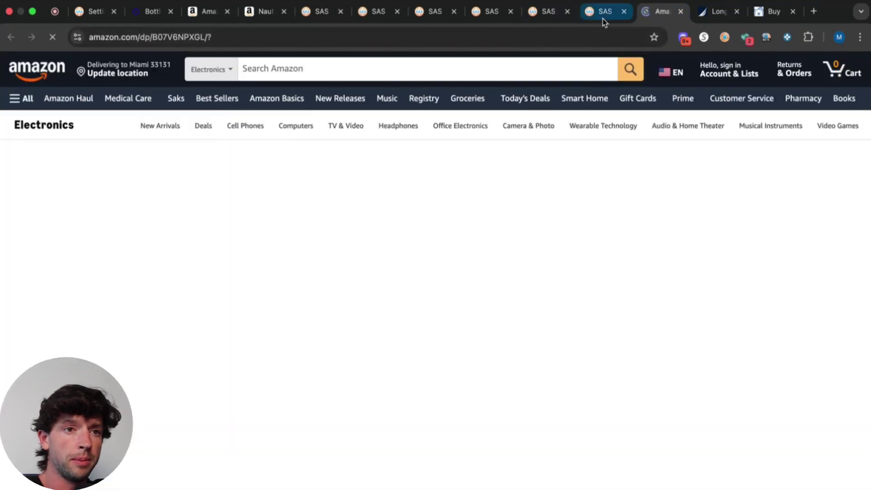
pyautogui.click(604, 18)
pyautogui.click(523, 203)
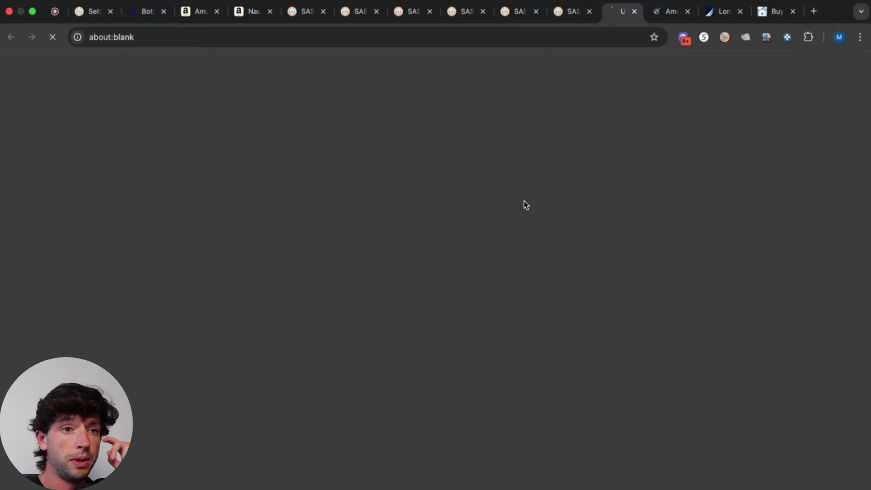
pyautogui.click(565, 22)
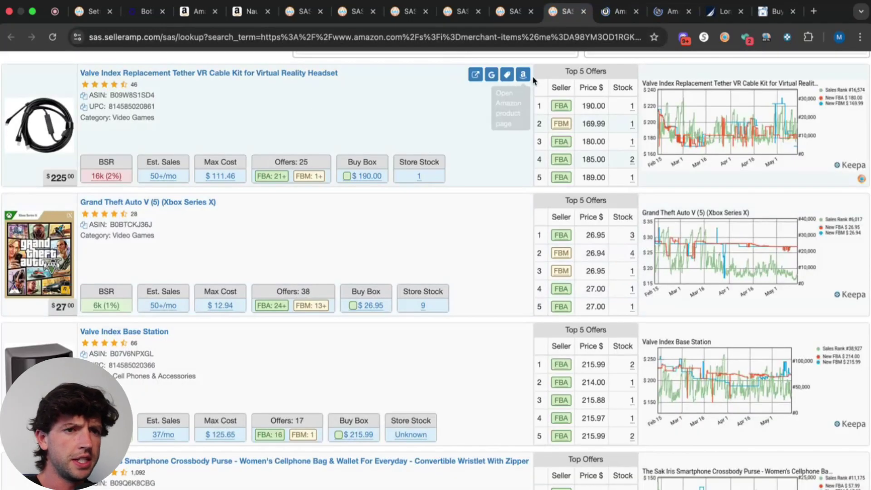
pyautogui.click(525, 77)
pyautogui.click(536, 17)
# Open the Amazon pages for the Sak Iris crossbody purse and the Goodfellow 4pk crew-neck tee.
pyautogui.scroll(5, 14, 143)
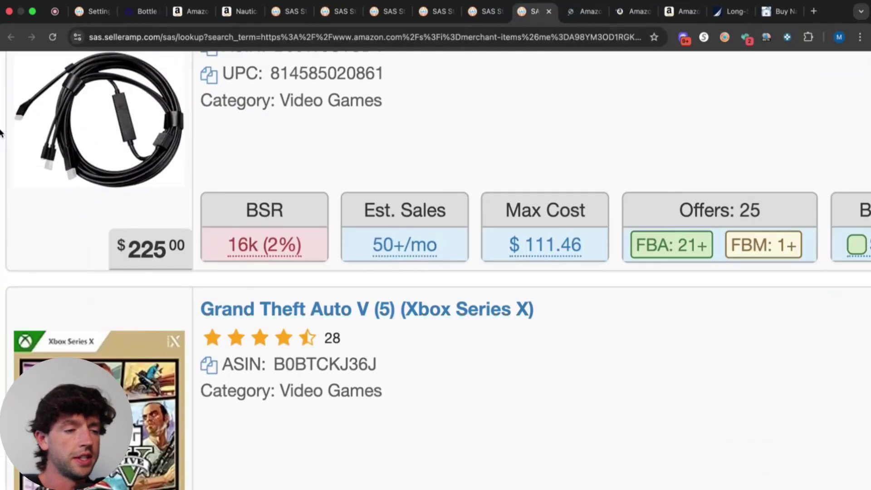
pyautogui.scroll(-5, 240, 246)
pyautogui.scroll(-6, 242, 246)
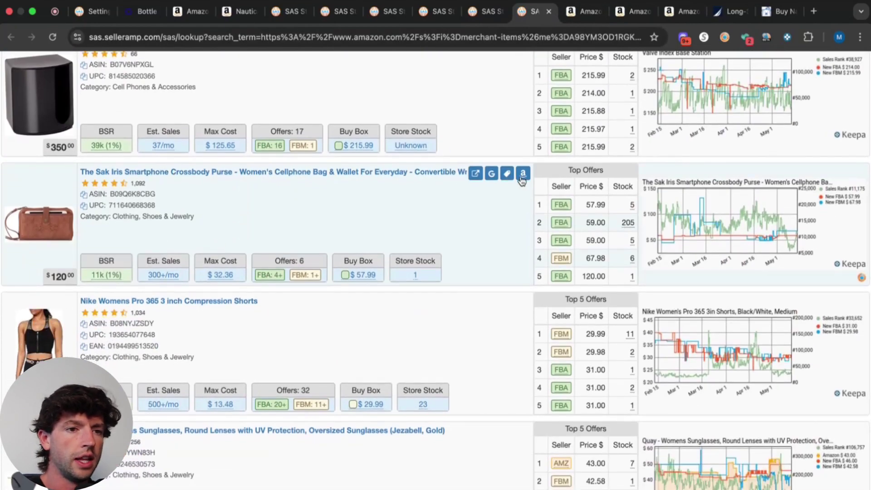
pyautogui.click(523, 192)
pyautogui.click(512, 15)
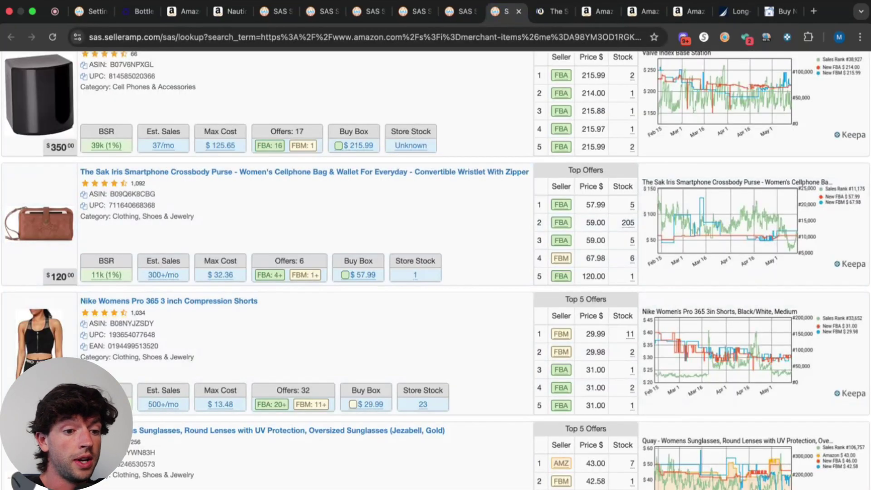
pyautogui.scroll(-10, 446, 407)
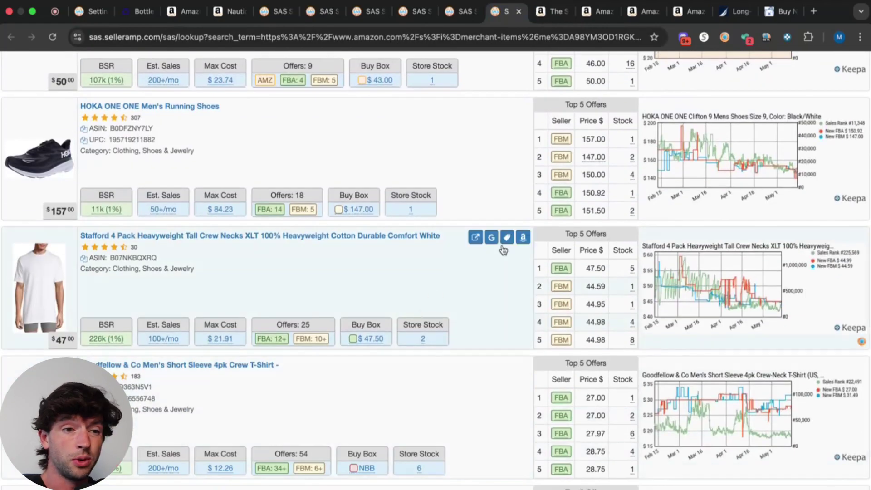
pyautogui.click(523, 366)
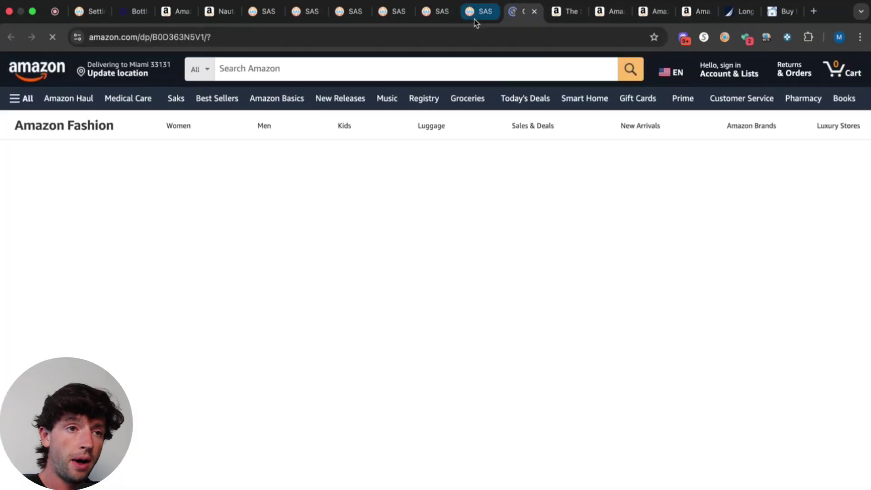
pyautogui.click(477, 13)
pyautogui.scroll(15, 413, 272)
# Open the GAP hoodie's Amazon page from the SouthpawSalesStore lookup results.
pyautogui.click(432, 17)
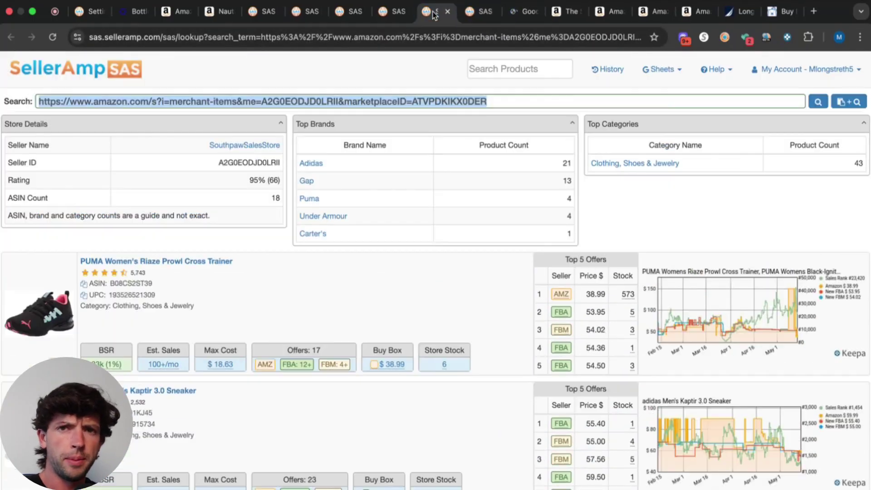
pyautogui.scroll(-5, 429, 169)
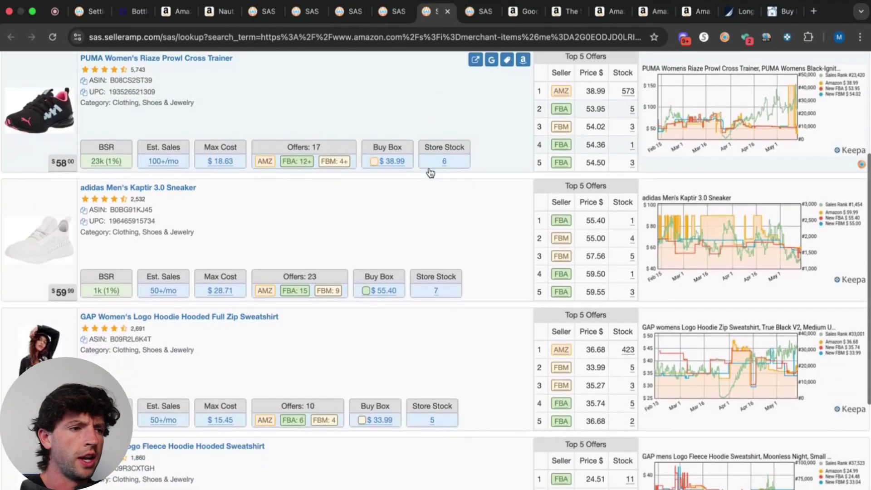
pyautogui.scroll(1, 430, 173)
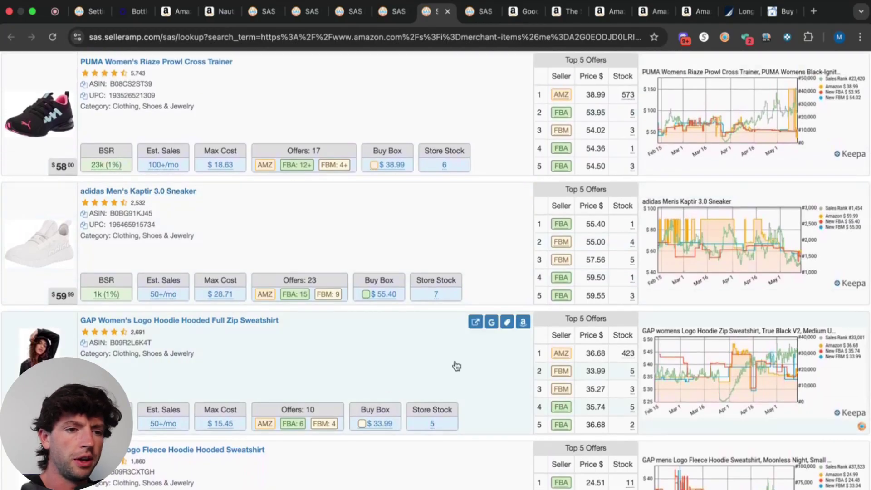
pyautogui.click(523, 321)
# Browse the ToolTechDirect storefront's listings, mostly CDs & Vinyl.
pyautogui.click(379, 17)
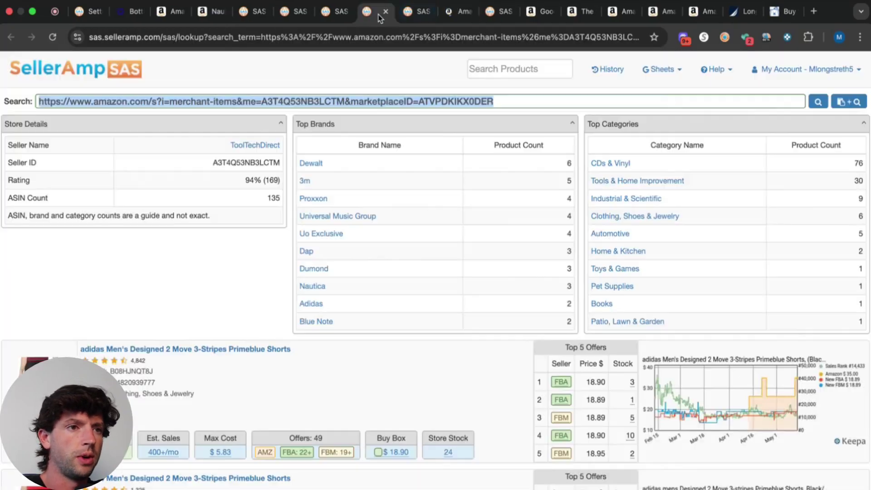
pyautogui.scroll(-9, 164, 284)
pyautogui.scroll(-4, 163, 284)
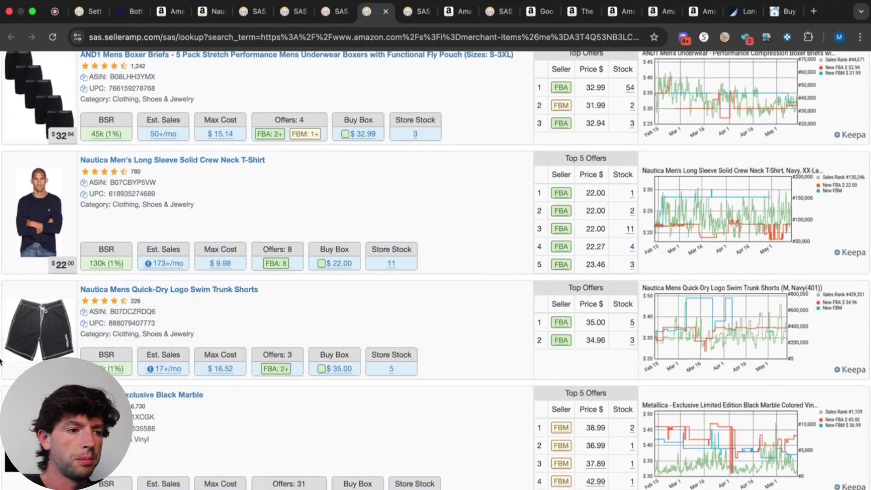
pyautogui.scroll(3, 1, 361)
pyautogui.scroll(-2, 1, 361)
pyautogui.scroll(3, 5, 359)
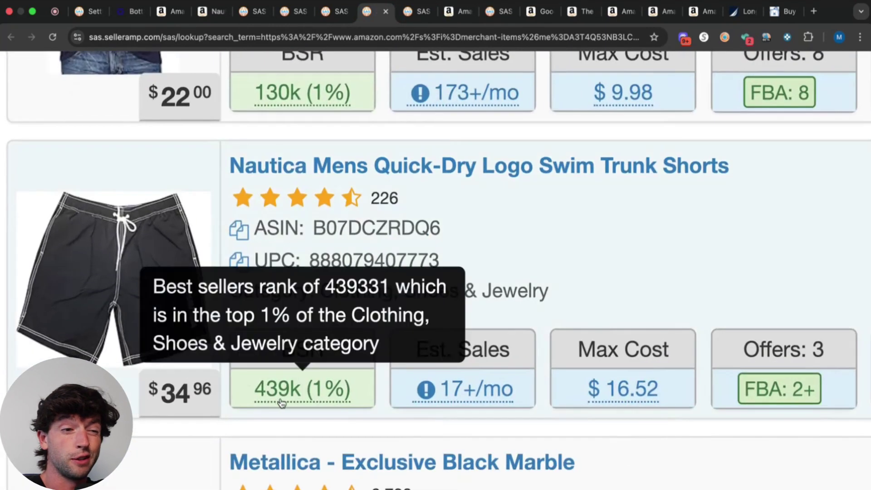
pyautogui.scroll(-4, 280, 403)
pyautogui.scroll(-3, 280, 403)
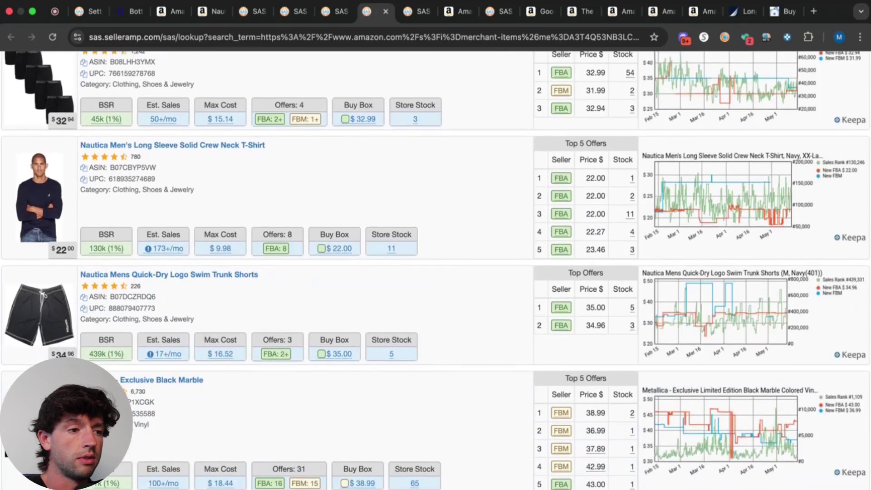
pyautogui.scroll(-5, 511, 218)
# Open the Metallica record on Amazon, then filter the MD Sports store to Tommy Hilfiger.
pyautogui.click(523, 189)
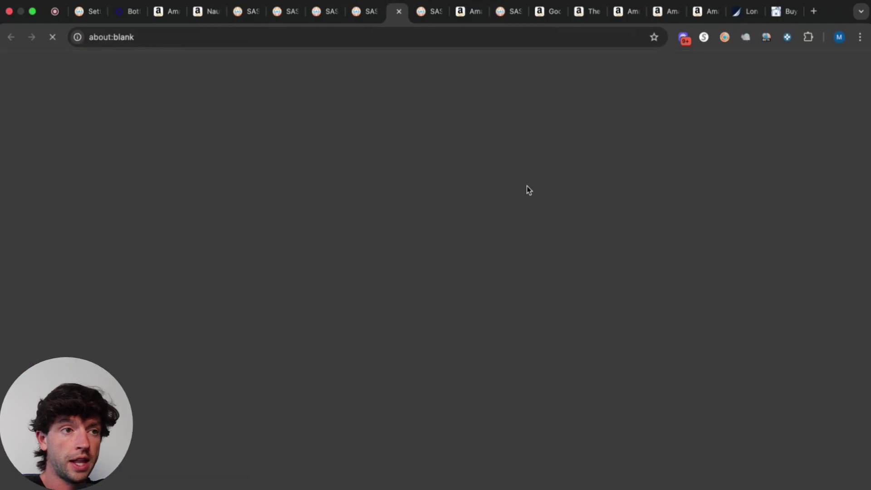
pyautogui.click(324, 15)
pyautogui.click(329, 181)
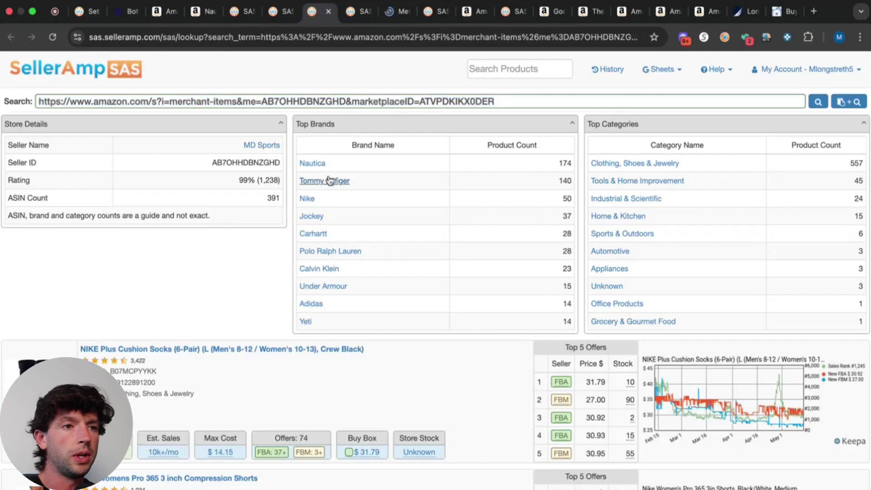
pyautogui.moveTo(314, 11); pyautogui.dragTo(398, 10)
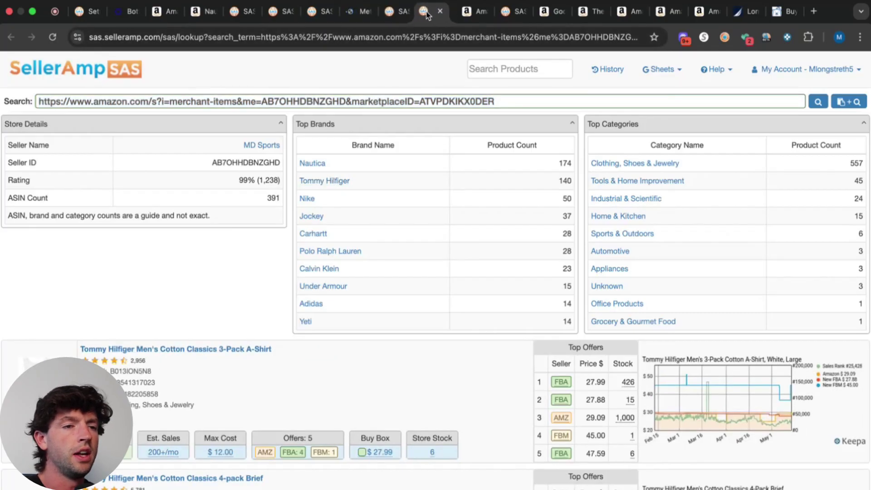
pyautogui.scroll(-4, 354, 242)
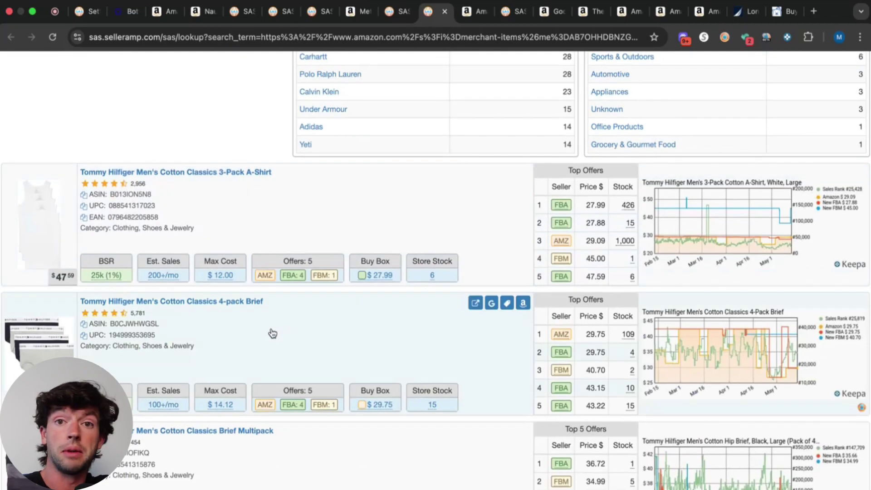
# Open the Tommy Hilfiger Cotton Classics 4-pack Brief, 3-Pack A-Shirt and Brief Multipack on Amazon.
pyautogui.click(523, 303)
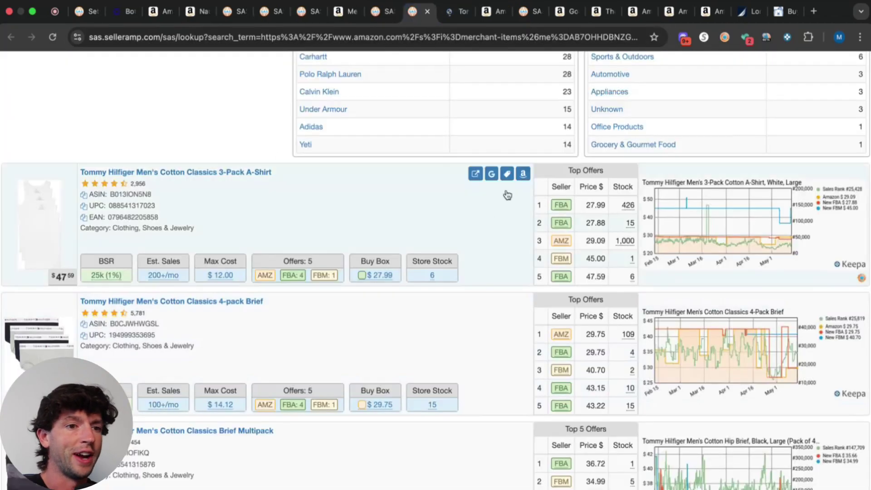
pyautogui.click(522, 174)
pyautogui.click(398, 11)
pyautogui.scroll(-5, 373, 239)
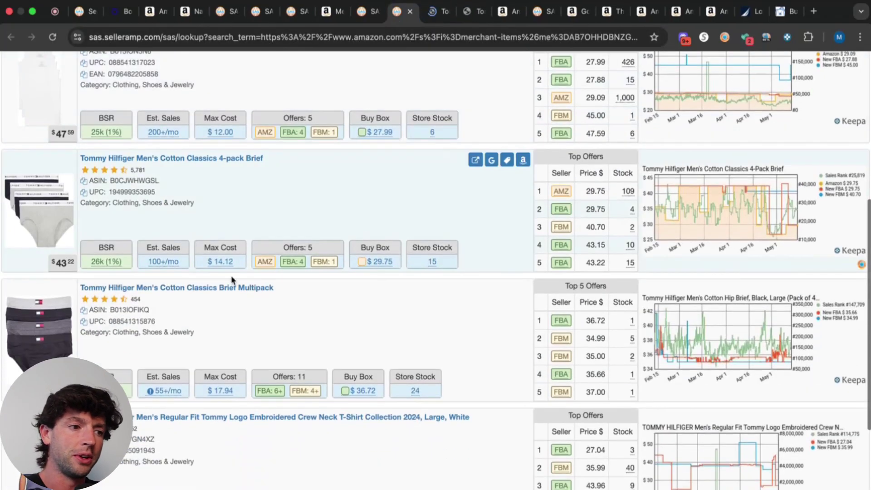
pyautogui.click(523, 289)
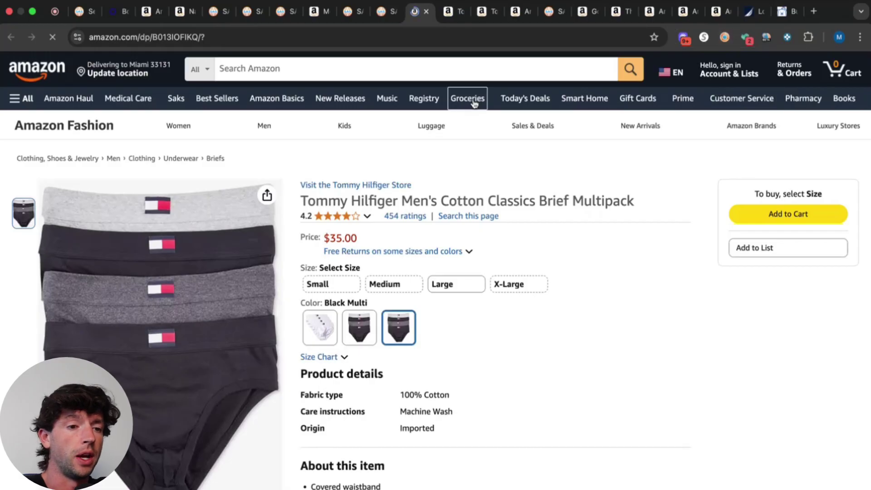
# Google the Valve Index Base Station's title and find Steam's $149.00 price.
pyautogui.click(717, 17)
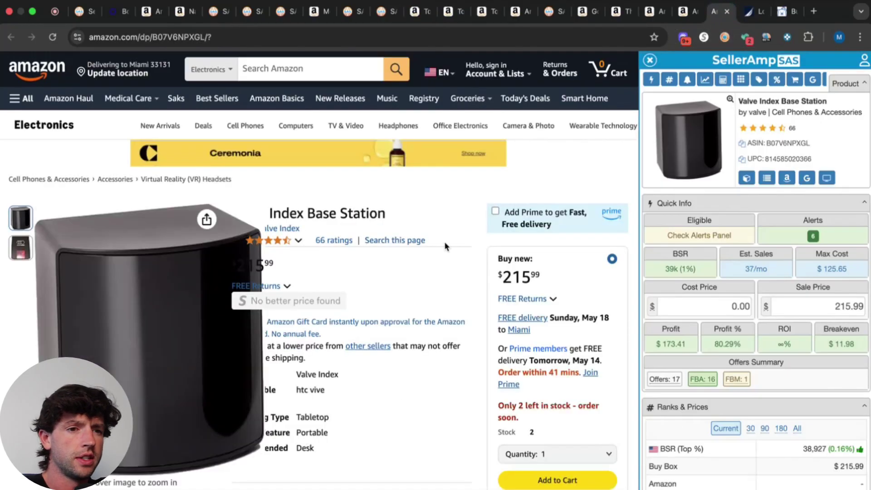
pyautogui.scroll(-15, 584, 294)
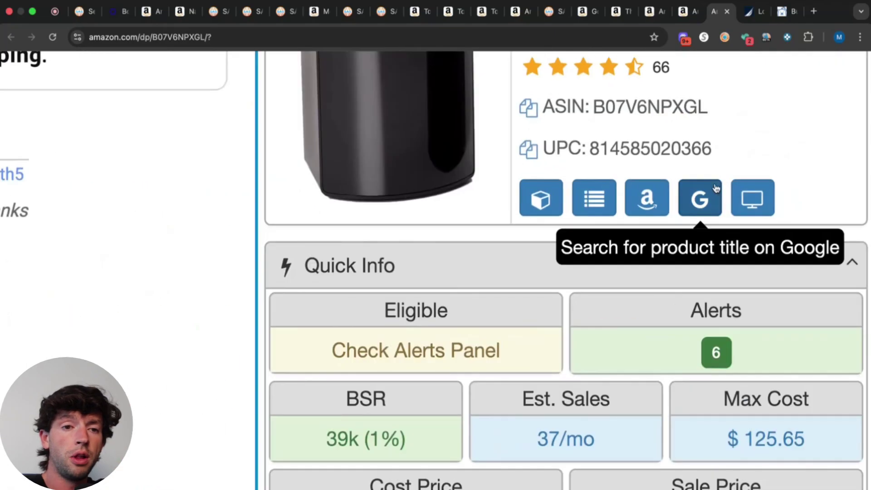
pyautogui.click(807, 177)
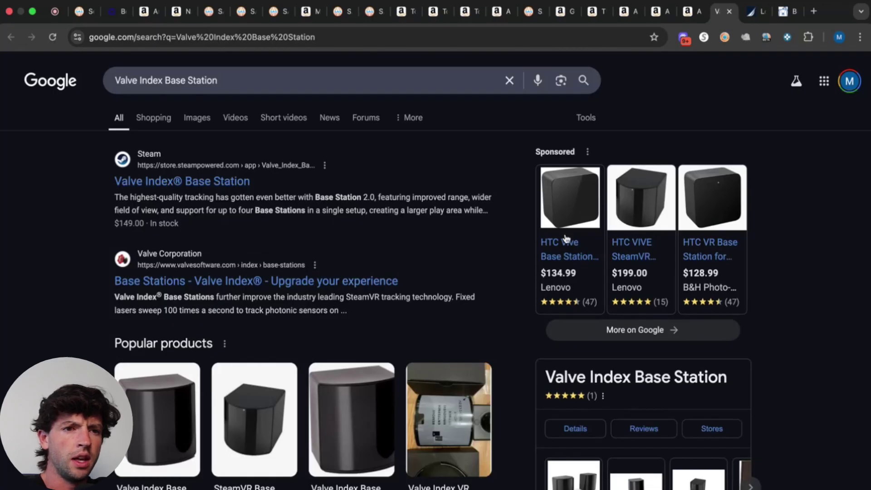
pyautogui.click(689, 13)
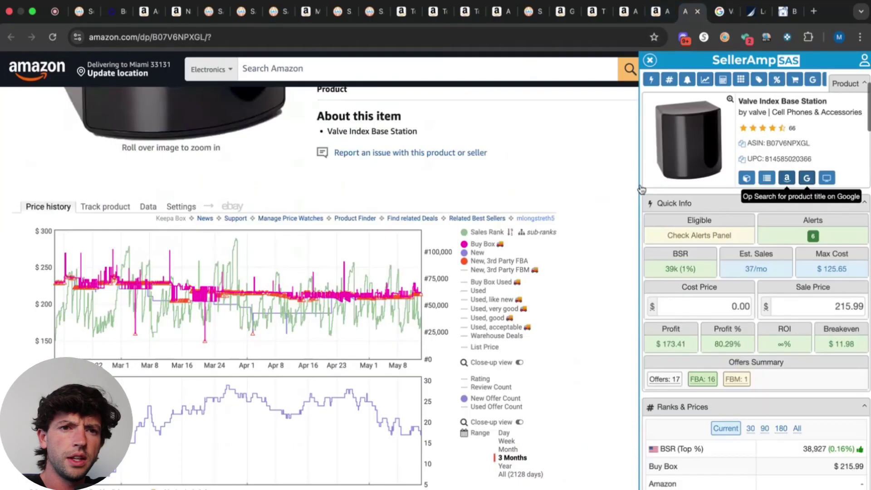
pyautogui.click(712, 12)
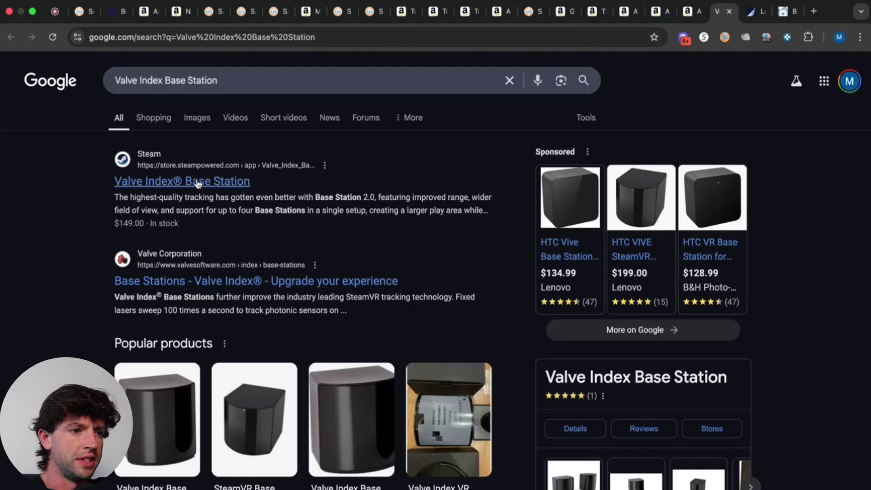
pyautogui.scroll(-10, 453, 172)
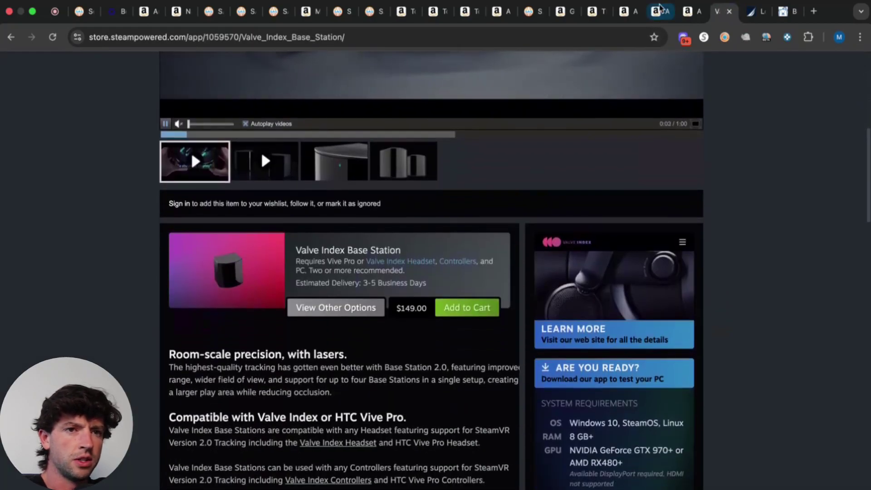
# Enter 149 as the base station's cost price in SellerAmp.
pyautogui.click(691, 12)
pyautogui.click(716, 301)
pyautogui.write('149')
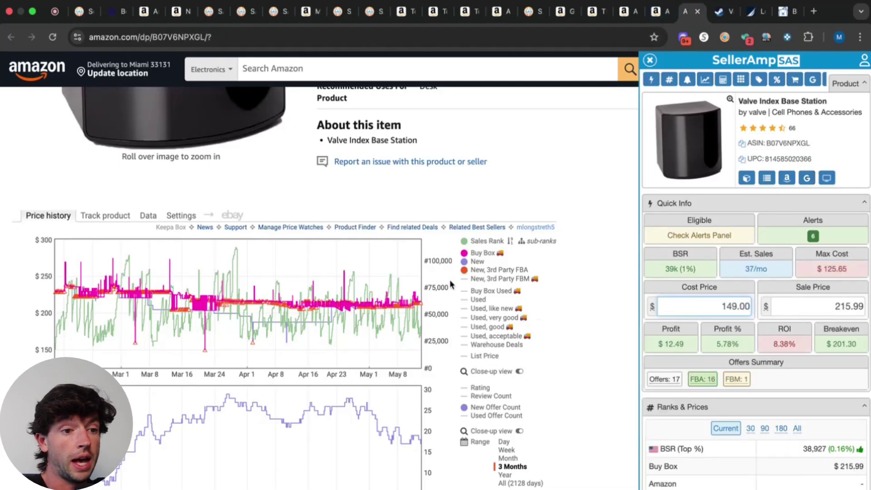
pyautogui.scroll(5, 852, 309)
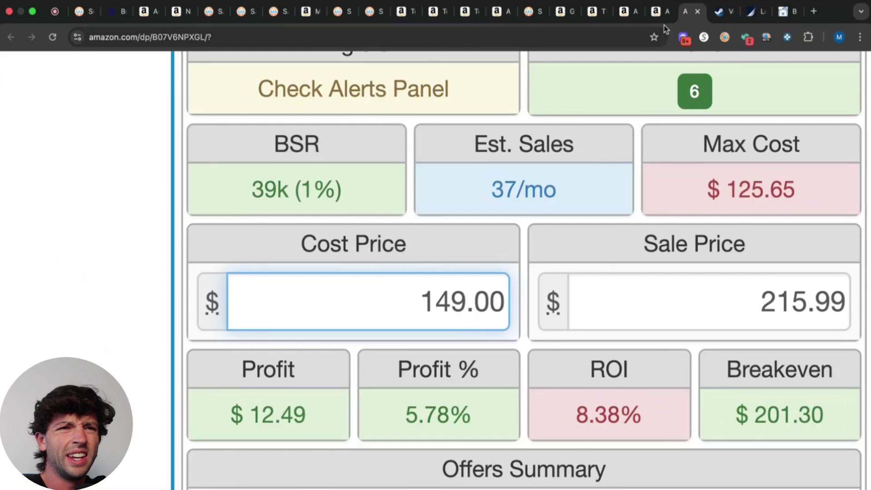
# Recheck the base station's $149.00 price on the Steam store page.
pyautogui.click(715, 16)
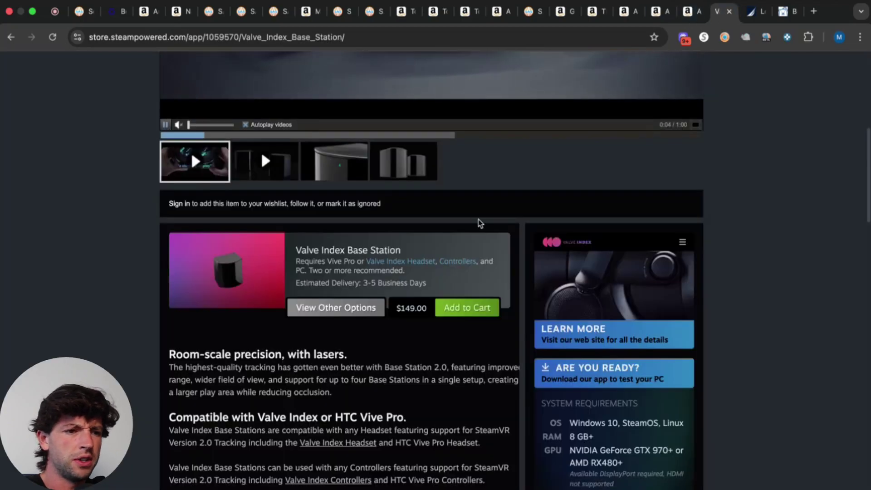
pyautogui.scroll(5, 479, 219)
pyautogui.scroll(-2, 474, 216)
pyautogui.scroll(15, 473, 216)
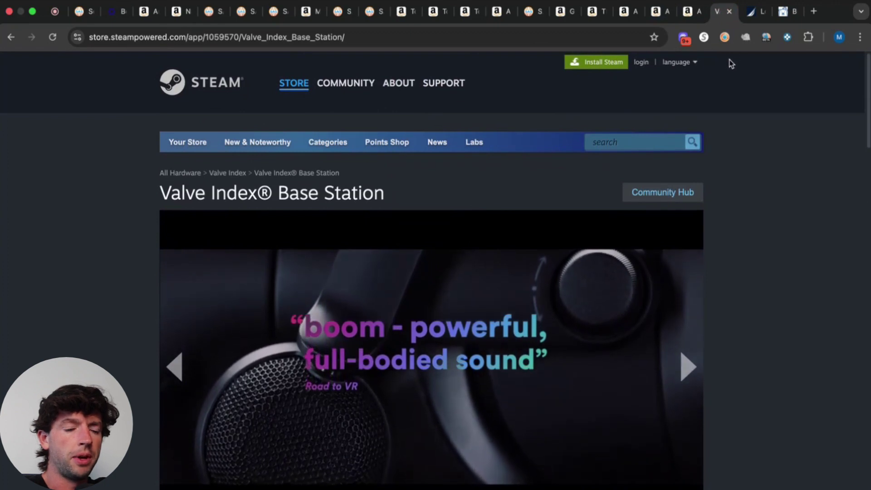
pyautogui.scroll(-8, 684, 121)
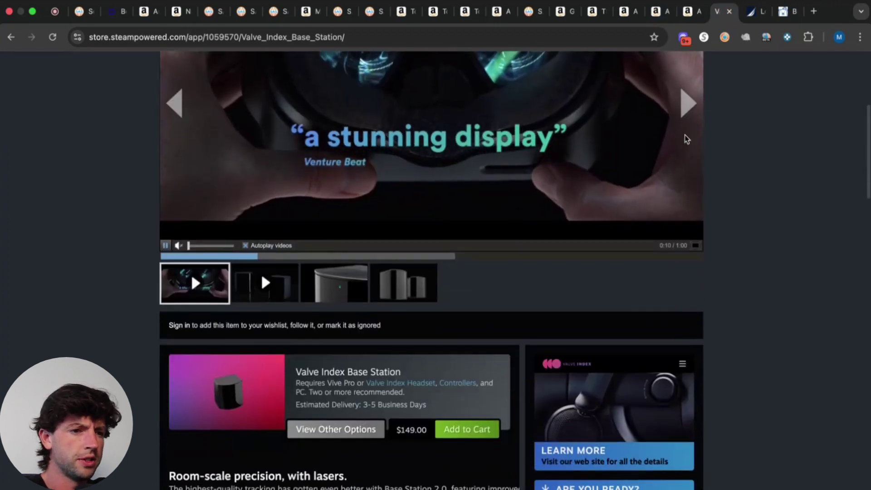
pyautogui.scroll(5, 305, 277)
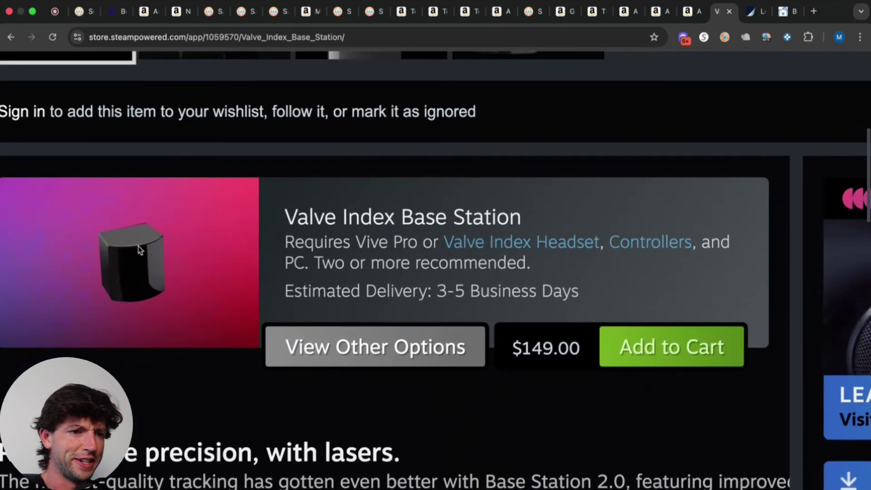
pyautogui.scroll(-5, 138, 246)
pyautogui.scroll(8, 200, 101)
pyautogui.scroll(-7, 254, 211)
pyautogui.scroll(-5, 252, 208)
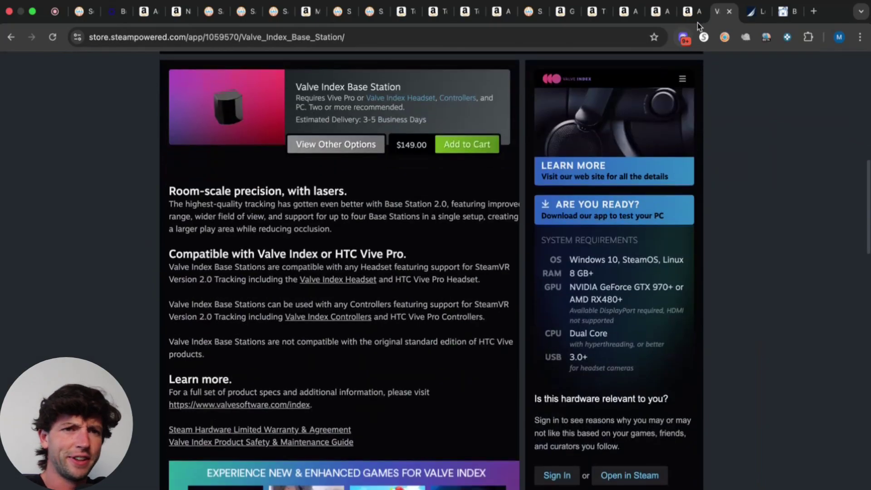
pyautogui.scroll(12, 628, 160)
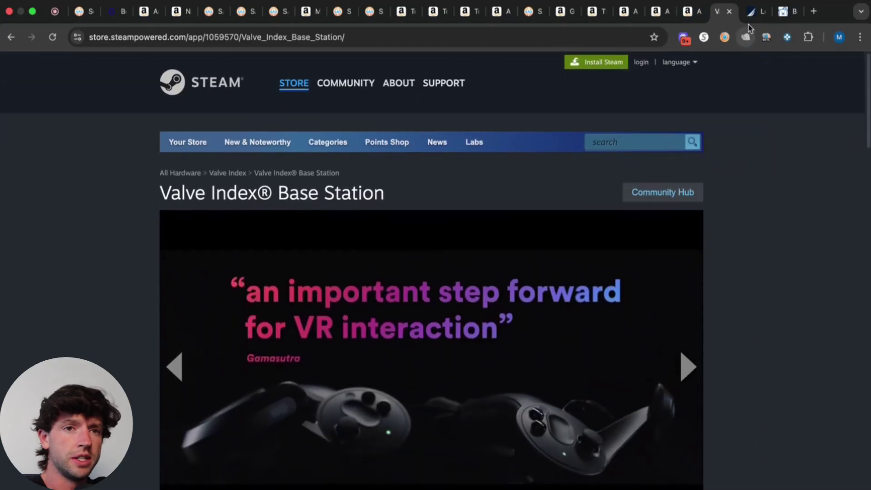
# Dismiss the CardBear ad and search CardBear for Steam gift-card discounts.
pyautogui.click(785, 18)
pyautogui.click(757, 129)
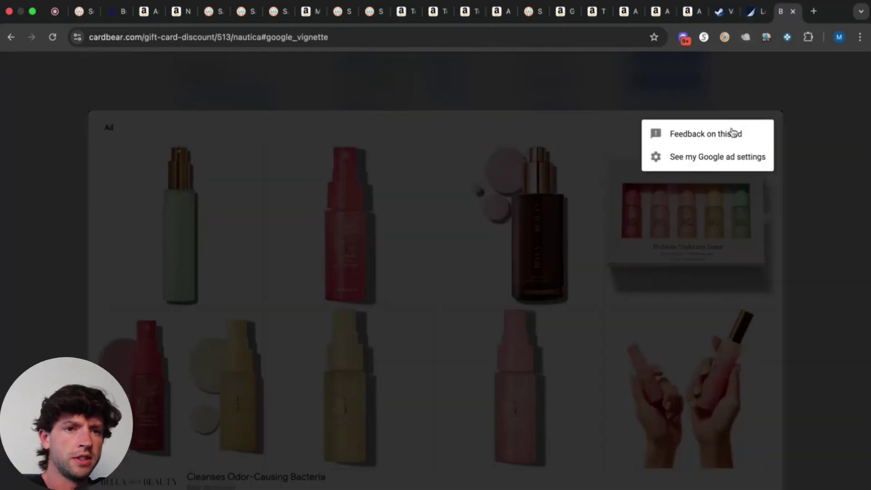
pyautogui.click(787, 122)
pyautogui.scroll(6, 578, 162)
pyautogui.click(562, 70)
pyautogui.write('steam')
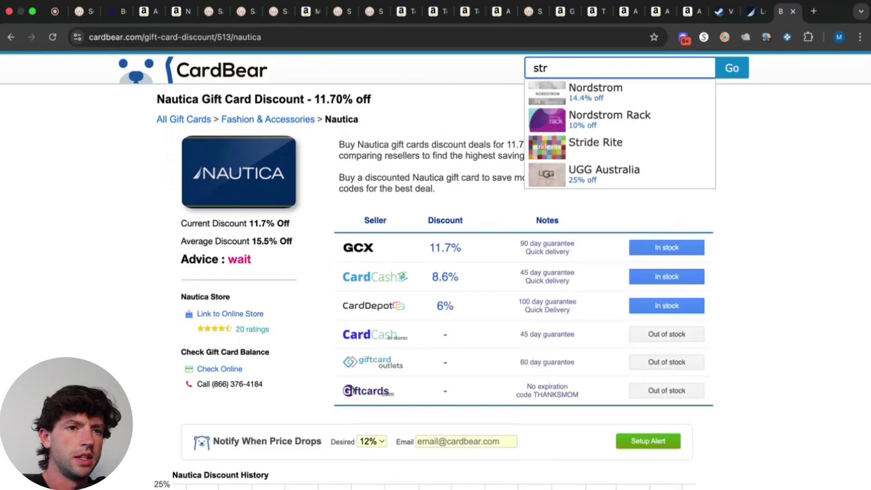
pyautogui.press('Down')
pyautogui.press('Return')
# Apply -4% to the 149.00 cost price, giving 143.04.
pyautogui.click(686, 13)
pyautogui.click(497, 293)
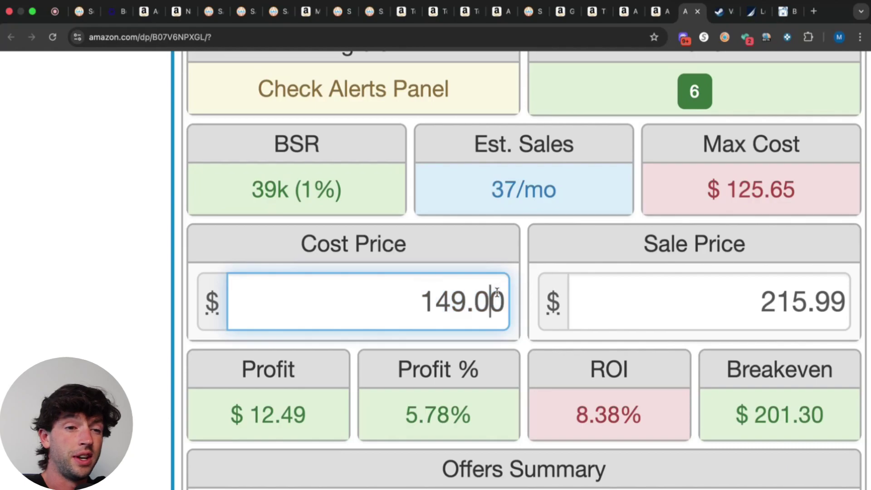
pyautogui.write('-4%')
pyautogui.press('Return')
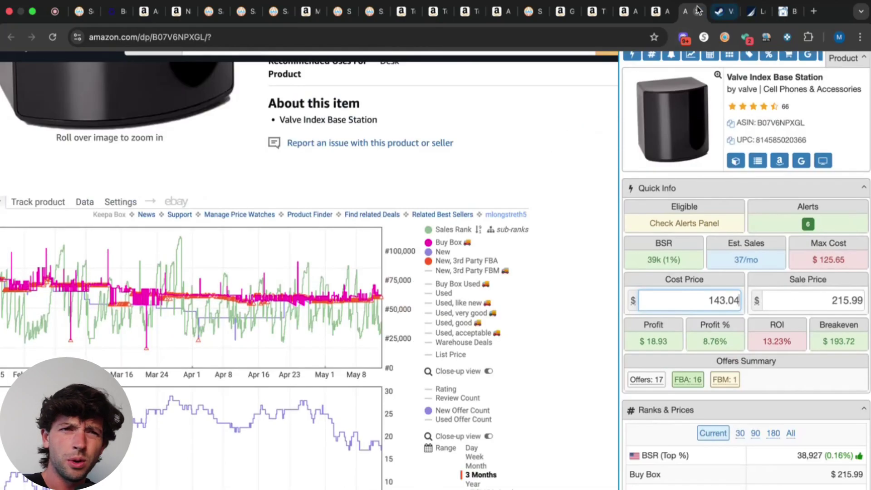
# Close the Valve and Steam tabs and review the Grand Theft Auto V listing.
pyautogui.click(698, 10)
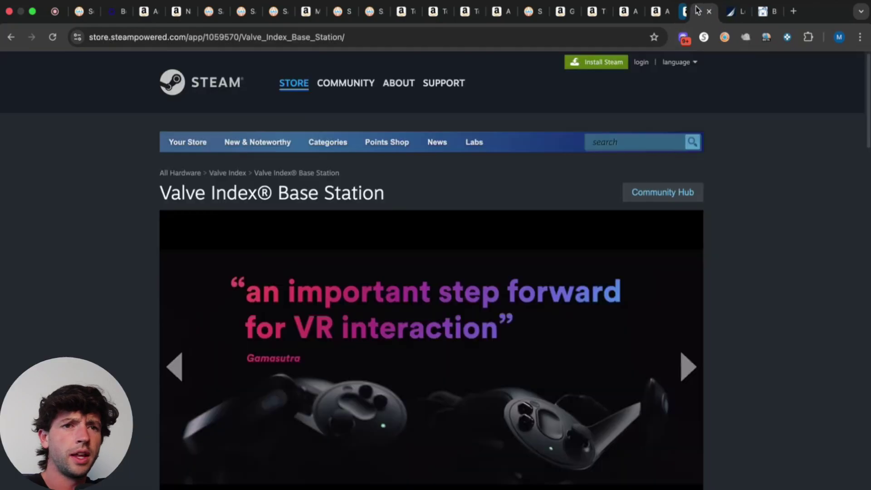
pyautogui.click(699, 10)
pyautogui.click(658, 11)
pyautogui.scroll(-1, 408, 183)
pyautogui.scroll(-15, 409, 183)
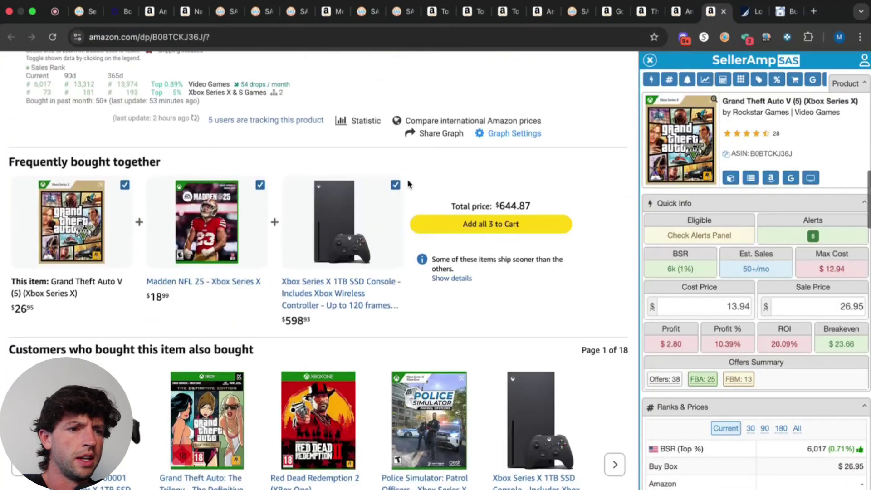
pyautogui.scroll(12, 345, 255)
pyautogui.scroll(-2, 341, 262)
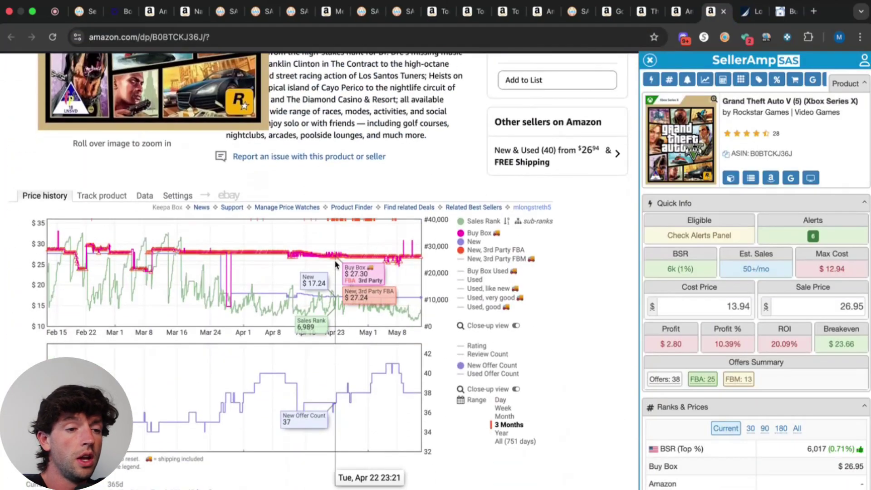
# Google Grand Theft Auto V's retail price, then close the Google and GTA V tabs.
pyautogui.click(789, 178)
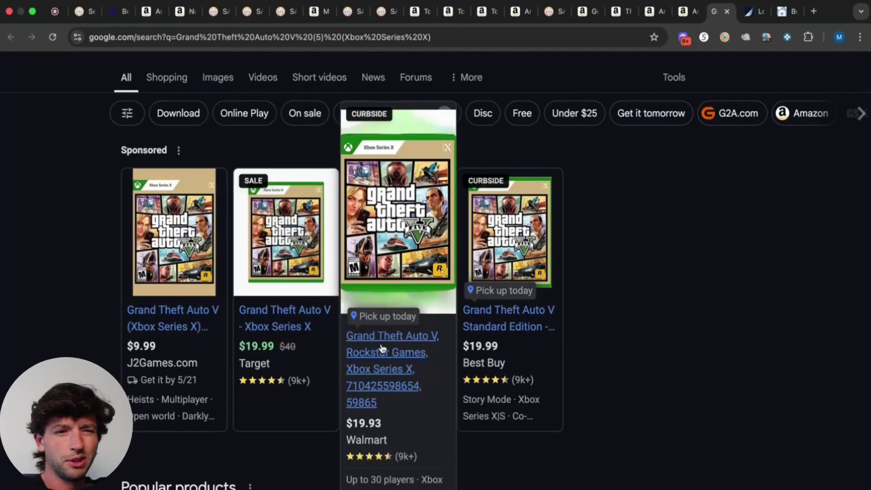
pyautogui.click(693, 18)
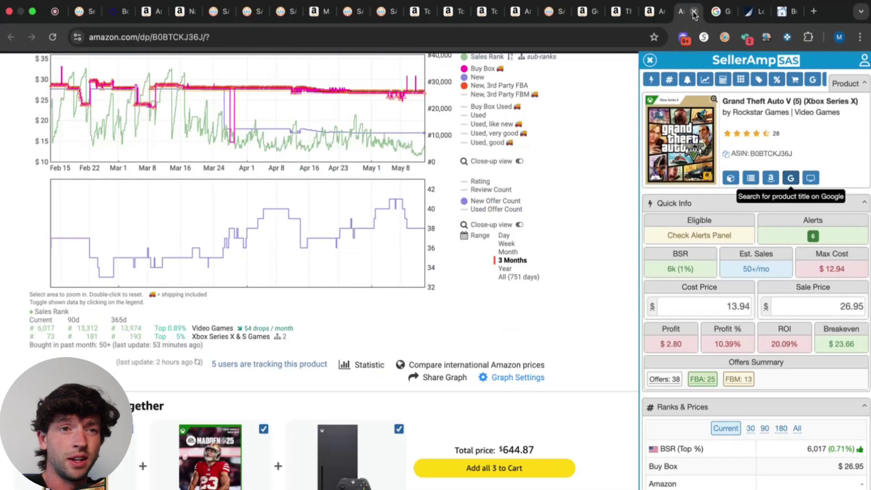
pyautogui.click(695, 11)
pyautogui.click(693, 11)
# Change the tether kit's sale price from 190.00 to 205.00, raising max cost to $120.70.
pyautogui.scroll(-10, 415, 213)
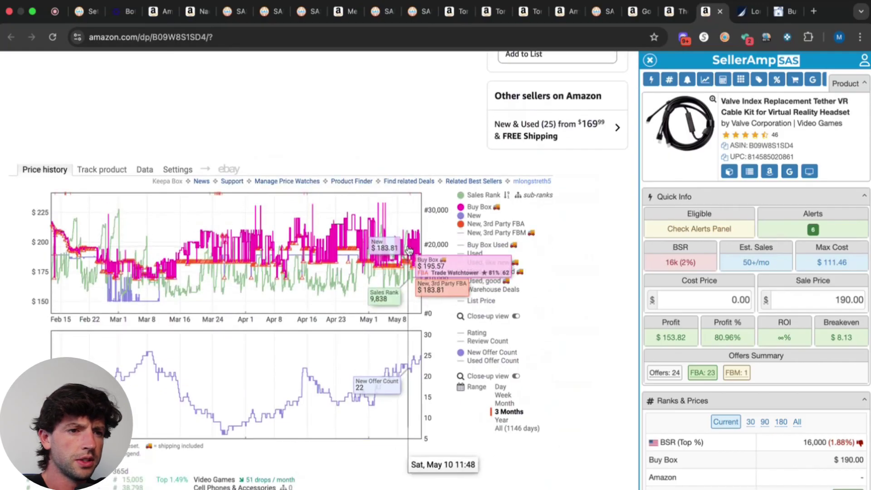
pyautogui.scroll(5, 415, 238)
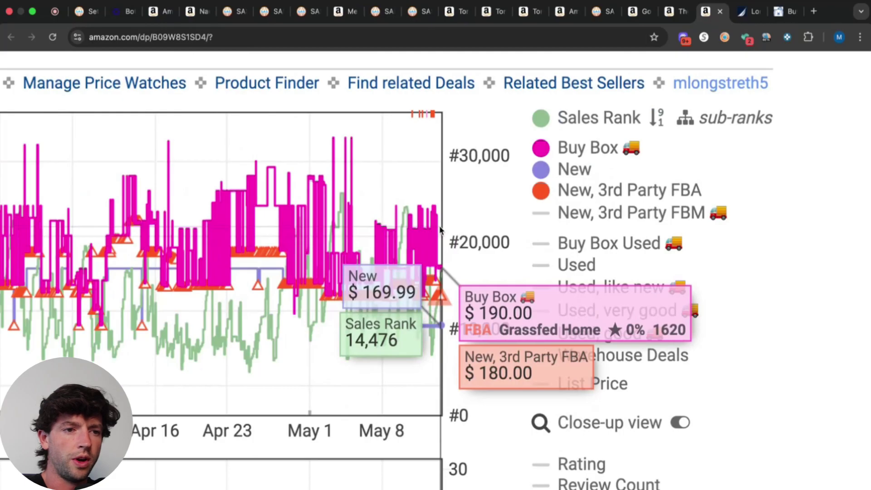
pyautogui.press('super+0')
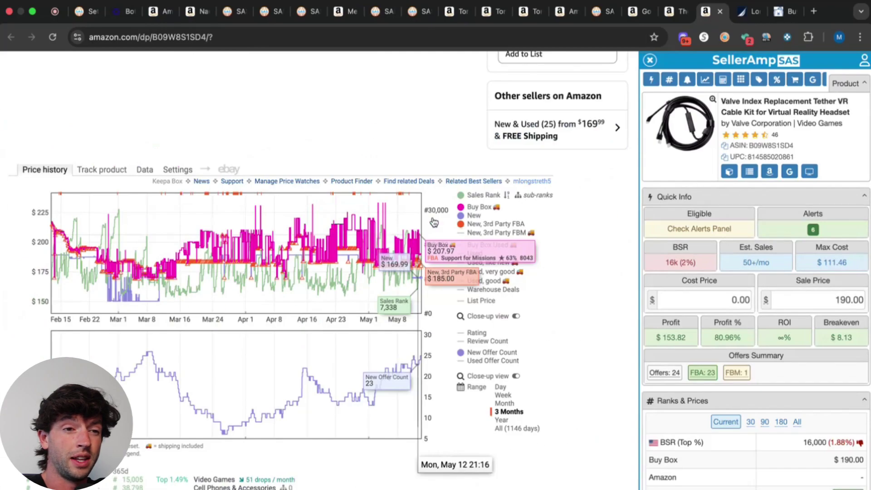
pyautogui.press('super+equal')
pyautogui.press('super+equal')
pyautogui.press('super+equal')
pyautogui.press('super+equal')
pyautogui.press('super+equal')
pyautogui.press('super+equal')
pyautogui.moveTo(741, 325); pyautogui.dragTo(866, 330)
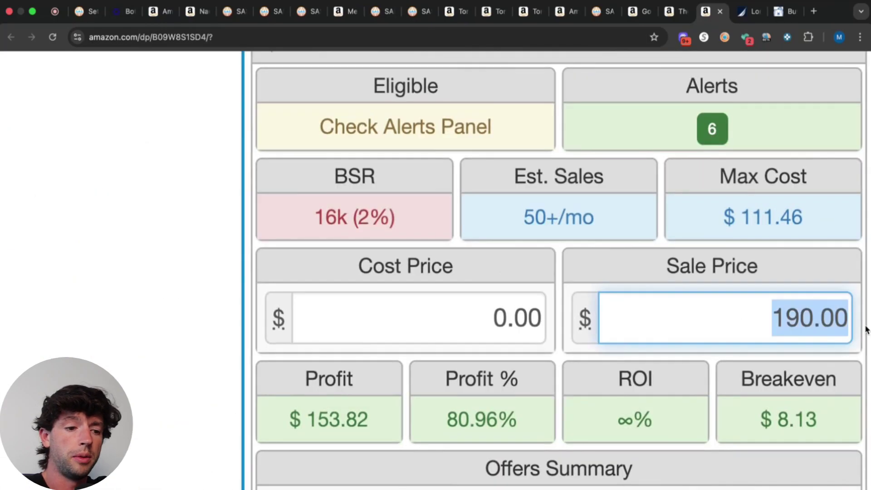
pyautogui.write('205.00')
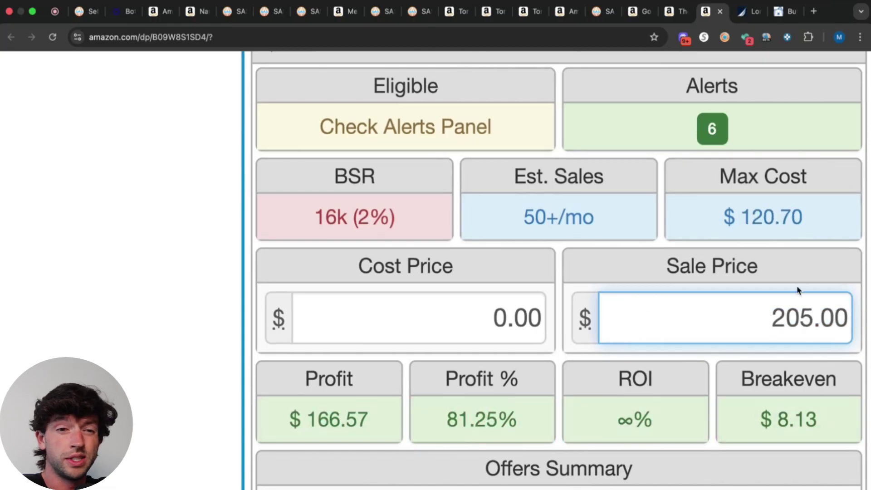
pyautogui.press('super+0')
pyautogui.moveTo(826, 263)
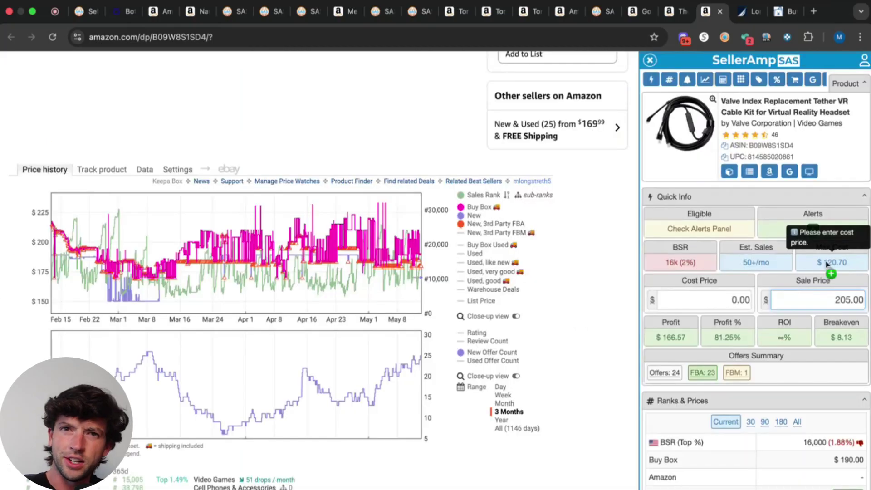
# Google the tether kit's title and note Steam's $129.00 price.
pyautogui.click(790, 171)
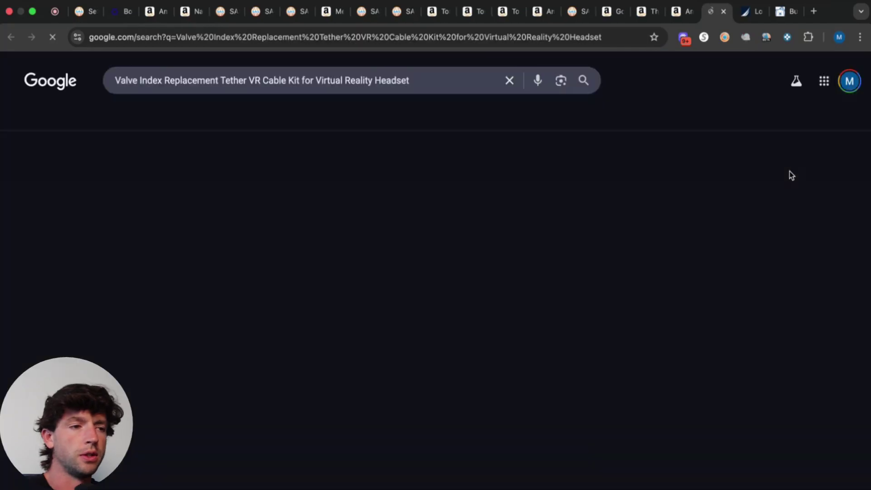
pyautogui.click(679, 10)
pyautogui.click(717, 11)
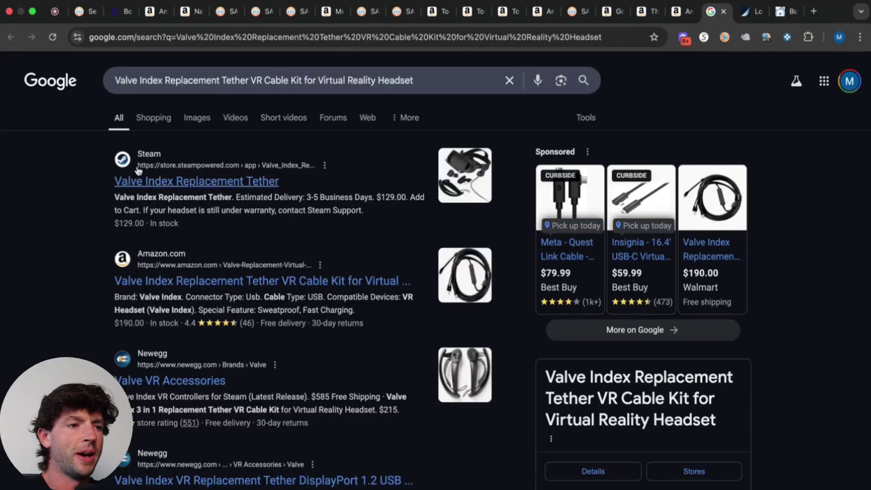
pyautogui.scroll(5, 138, 170)
pyautogui.scroll(-5, 139, 171)
pyautogui.click(679, 11)
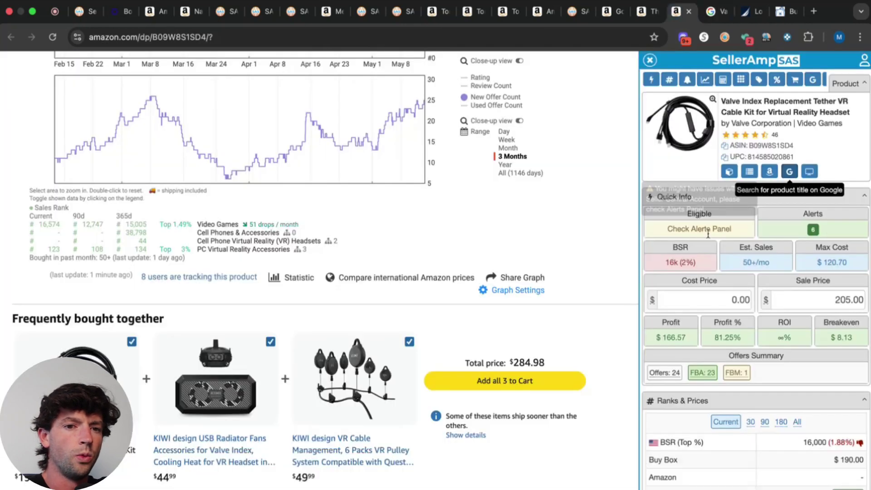
# Enter 129.00 as the tether kit's cost price.
pyautogui.click(708, 300)
pyautogui.write('12.90')
pyautogui.write('0')
pyautogui.scroll(5, 868, 281)
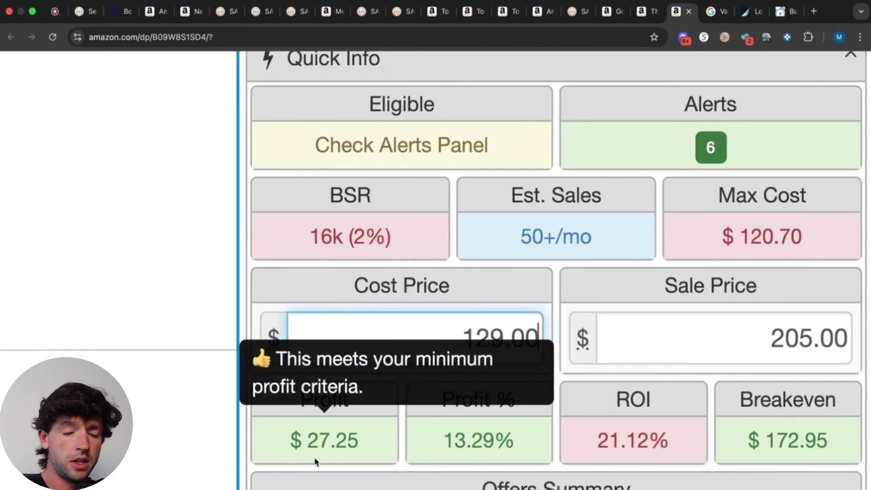
pyautogui.moveTo(651, 437)
pyautogui.scroll(-5, 705, 427)
pyautogui.scroll(5, 578, 286)
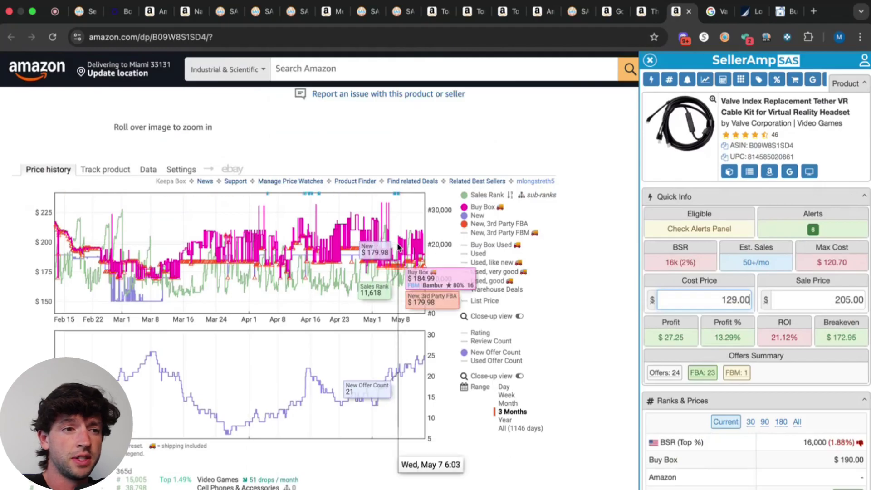
pyautogui.scroll(5, 399, 242)
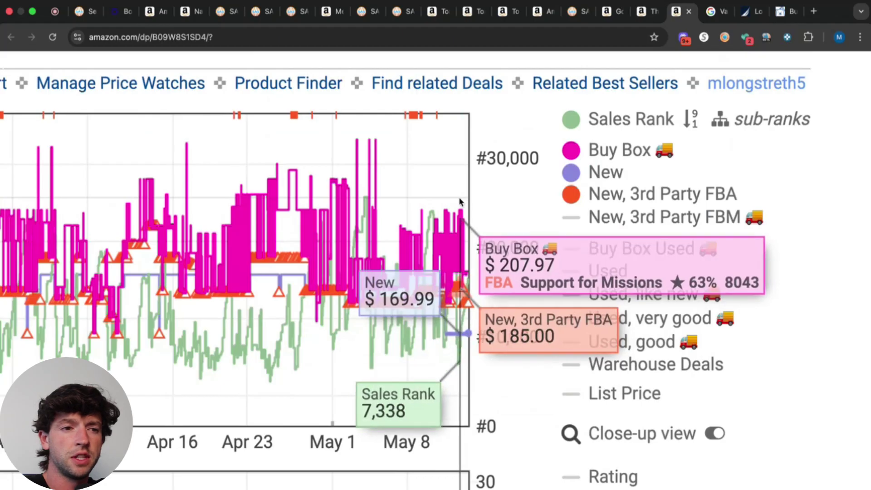
pyautogui.scroll(-5, 448, 193)
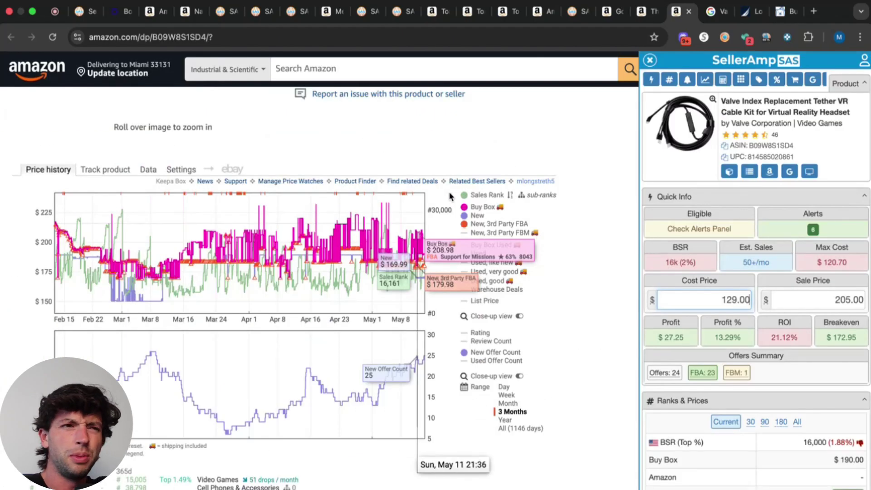
pyautogui.scroll(5, 866, 286)
# Change the tether's sale price from 205.00 to 207.00 and recheck its Google results.
pyautogui.doubleClick(723, 325)
pyautogui.write('207.00')
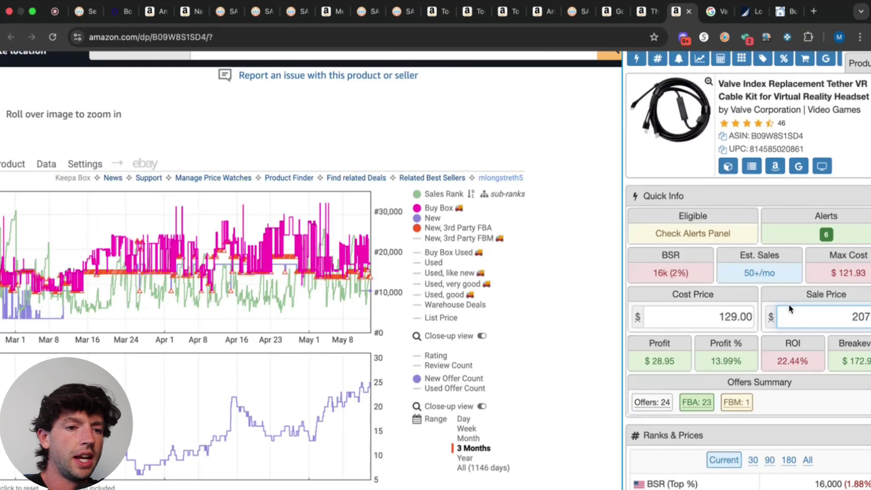
pyautogui.hotkey('ctrl', '0')
pyautogui.moveTo(729, 167)
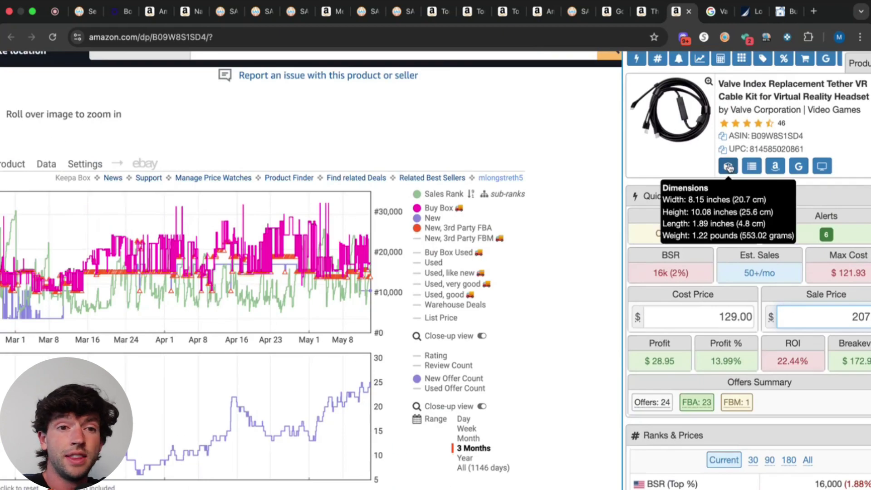
pyautogui.hotkey('ctrl', '-')
pyautogui.scroll(10, 318, 272)
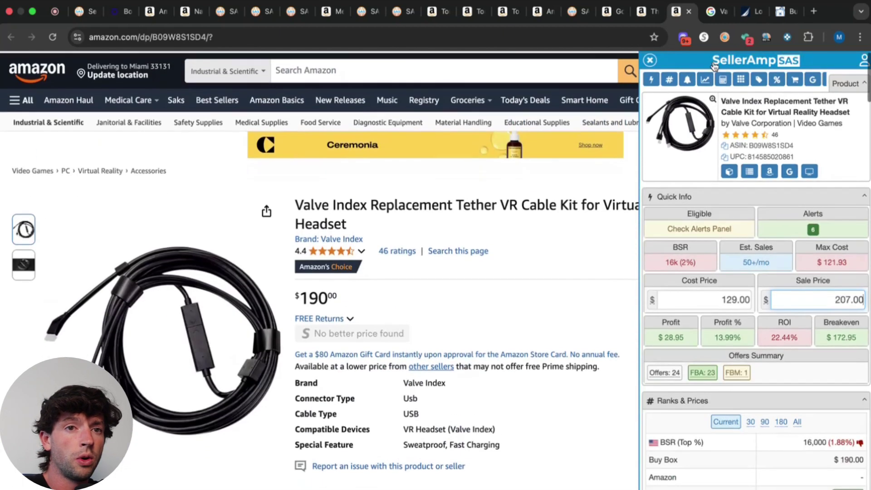
pyautogui.click(715, 11)
pyautogui.hotkey('ctrl', '+')
pyautogui.hotkey('ctrl', '+')
pyautogui.hotkey('ctrl', '+')
pyautogui.hotkey('ctrl', '+')
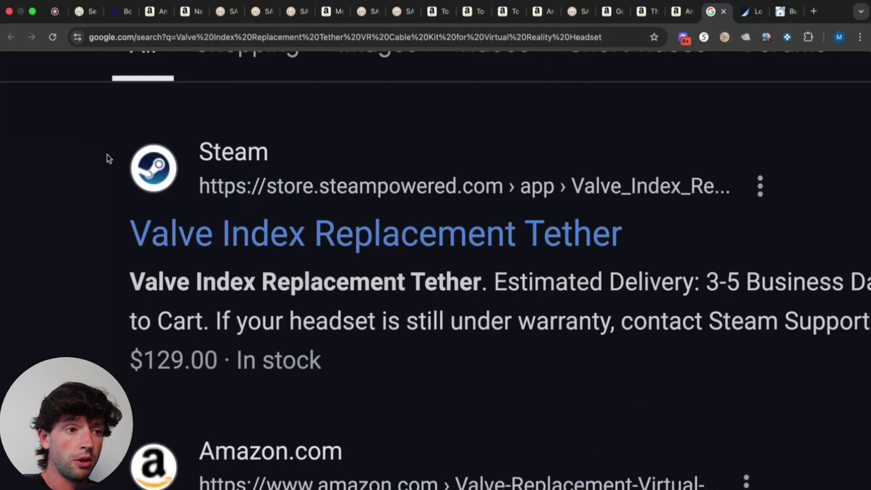
pyautogui.scroll(-10, 109, 159)
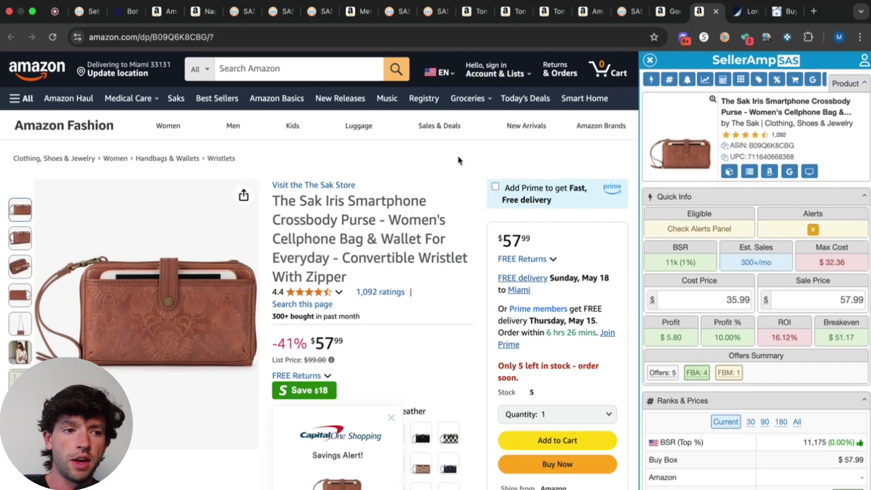
# Change the Sak Iris purse's sale price from 57.99 to 59.00.
pyautogui.scroll(-20, 458, 160)
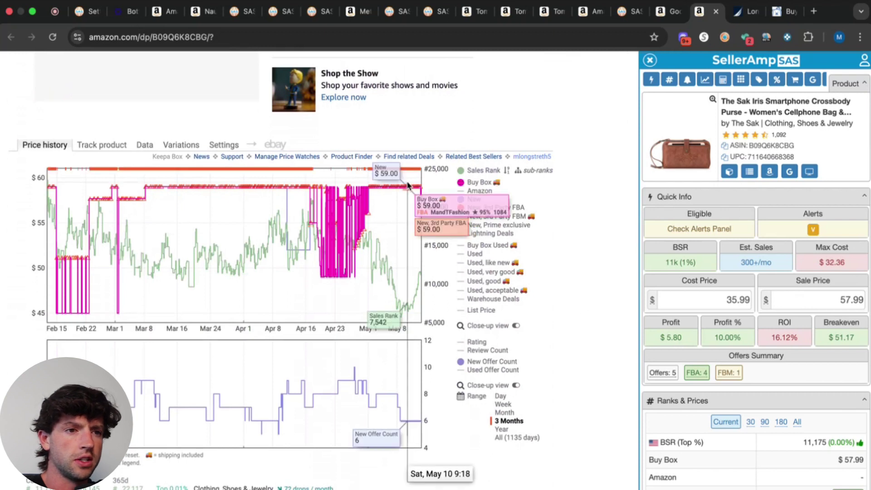
pyautogui.doubleClick(848, 300)
pyautogui.write('59')
pyautogui.press('Return')
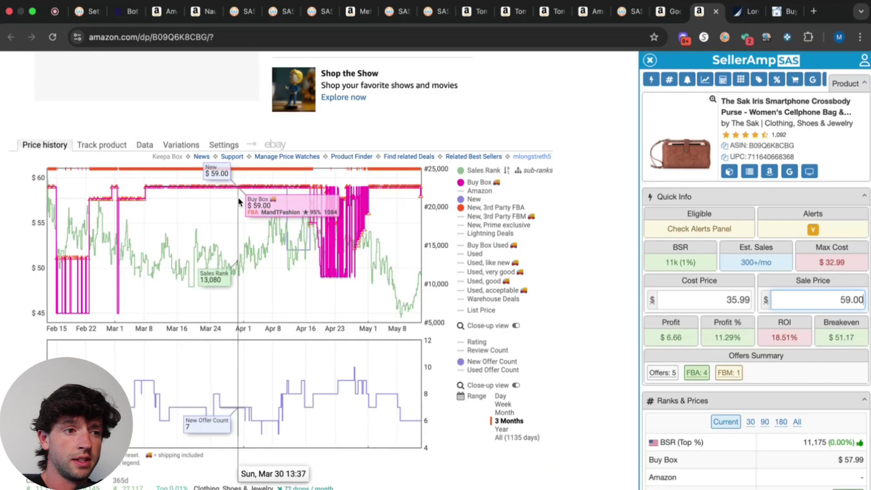
# Set the purse's cost to Boscov's 39.99 from Google, then start a CardBear Boscov's lookup.
pyautogui.click(790, 175)
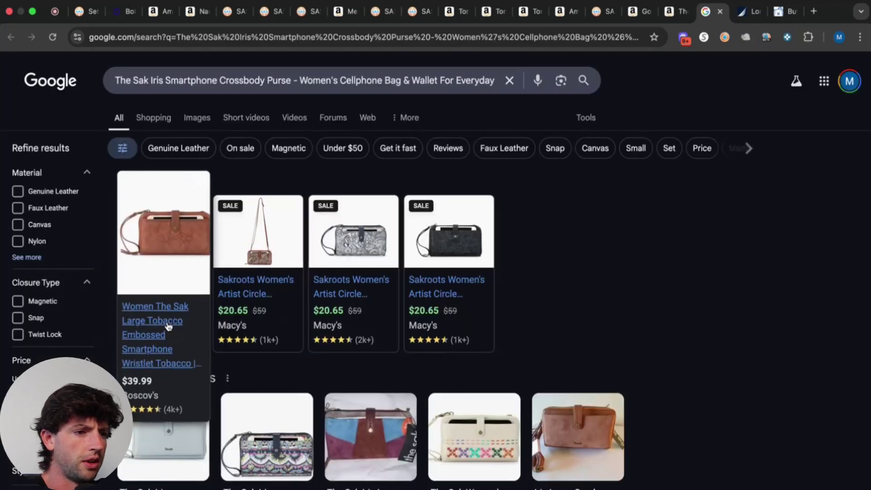
pyautogui.click(174, 311)
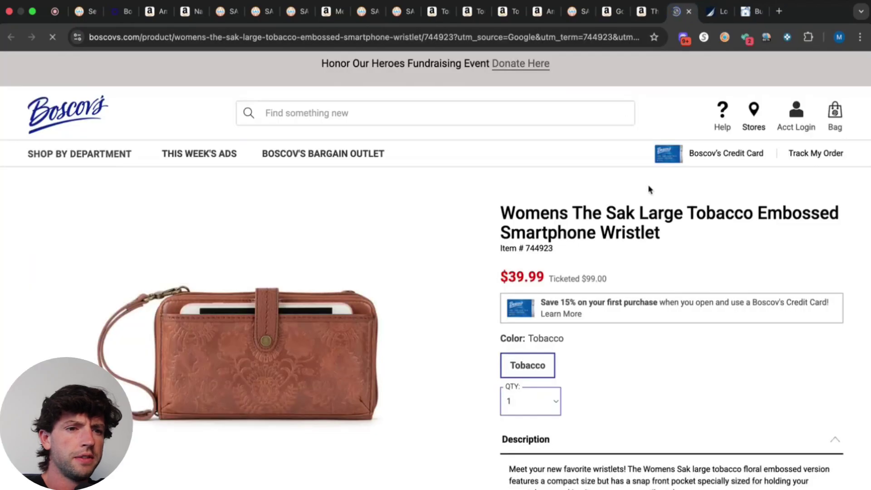
pyautogui.click(673, 15)
pyautogui.click(719, 300)
pyautogui.press('super+a')
pyautogui.write('39.9')
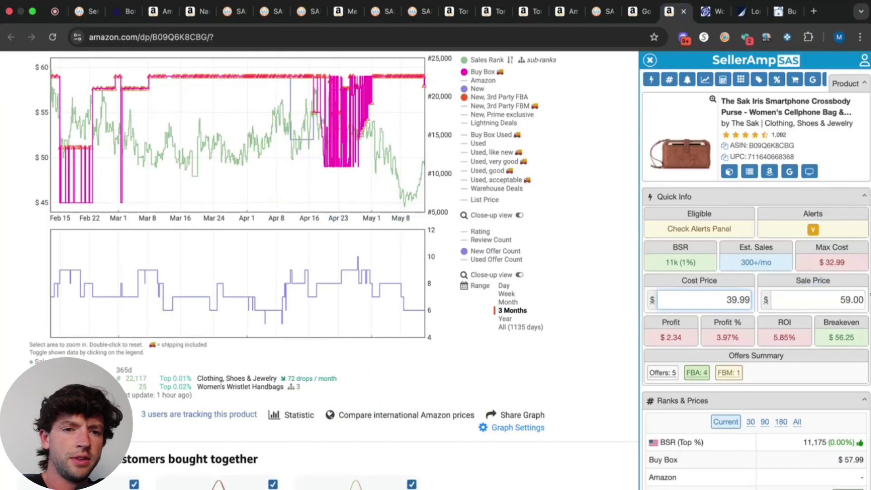
pyautogui.click(778, 11)
pyautogui.click(626, 68)
# Look up Boscov's gift-card discount and multiply the purse's cost price by 0.93 for 7% off.
pyautogui.write('bosc')
pyautogui.click(625, 93)
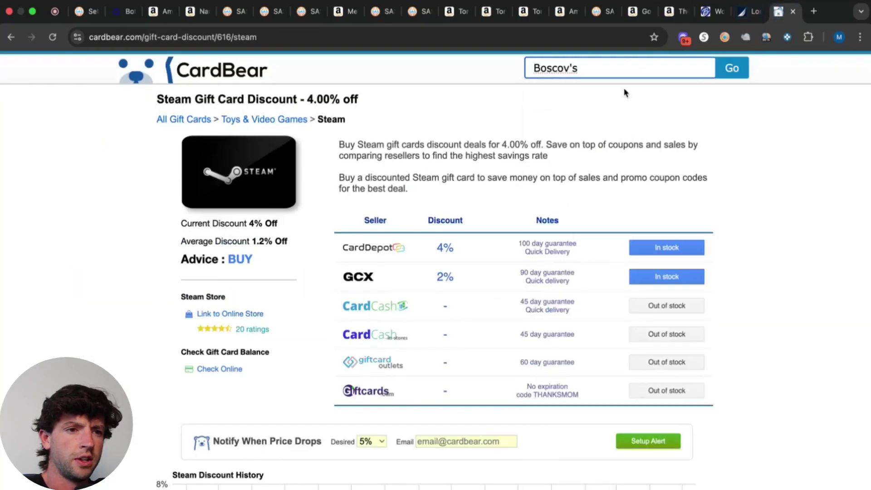
pyautogui.click(718, 61)
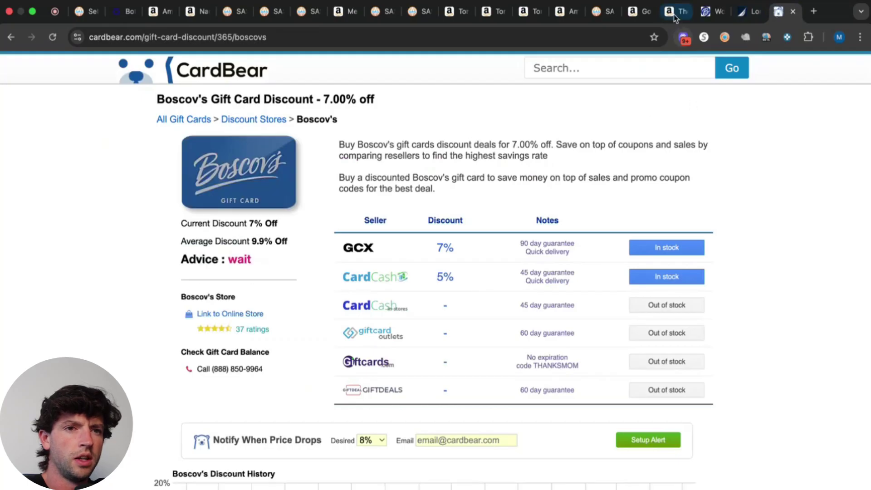
pyautogui.click(675, 13)
pyautogui.write('*0.93')
pyautogui.press('Return')
# Spin Boscov's coupon wheel and take an extra 10% off the cost, bringing it to 33.47.
pyautogui.scroll(2, 860, 299)
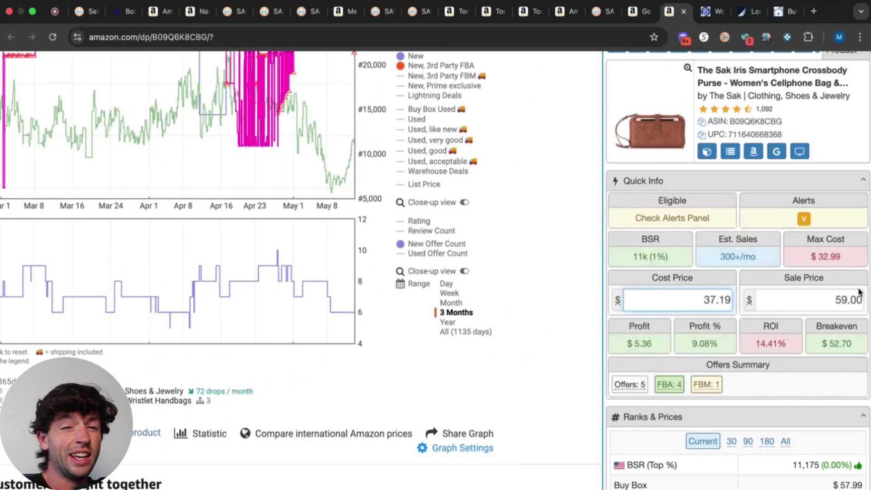
pyautogui.scroll(5, 860, 295)
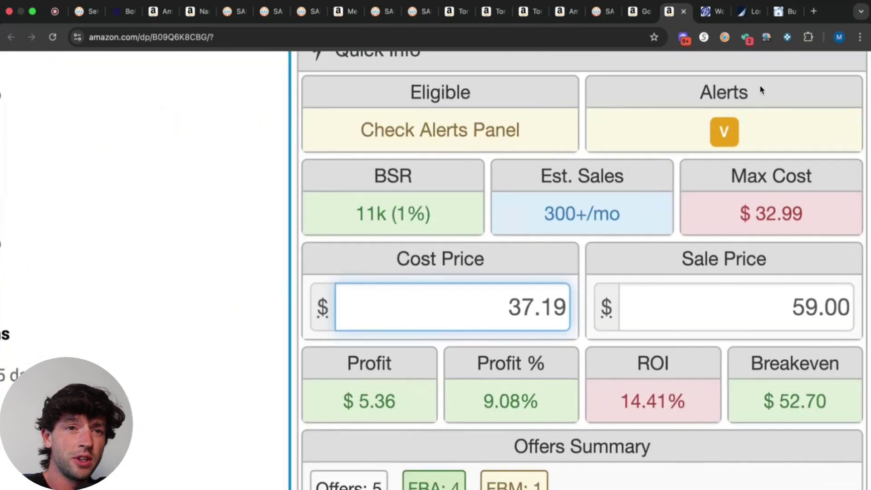
pyautogui.click(708, 18)
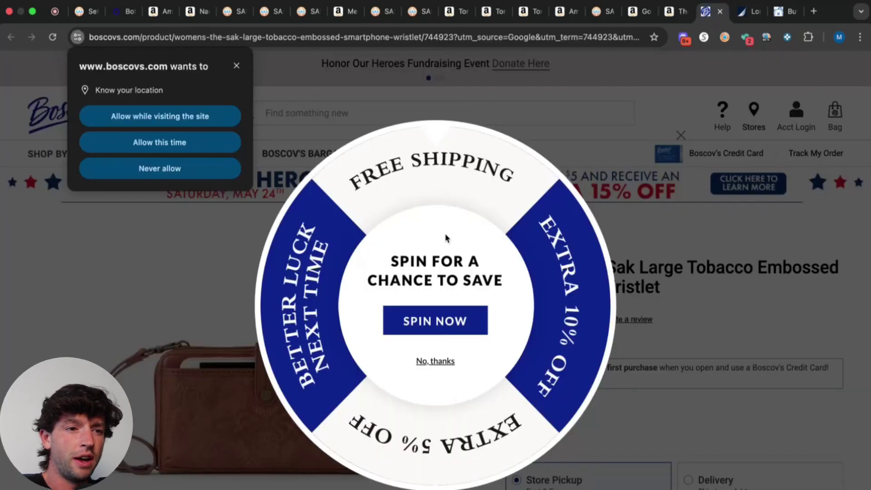
pyautogui.click(441, 325)
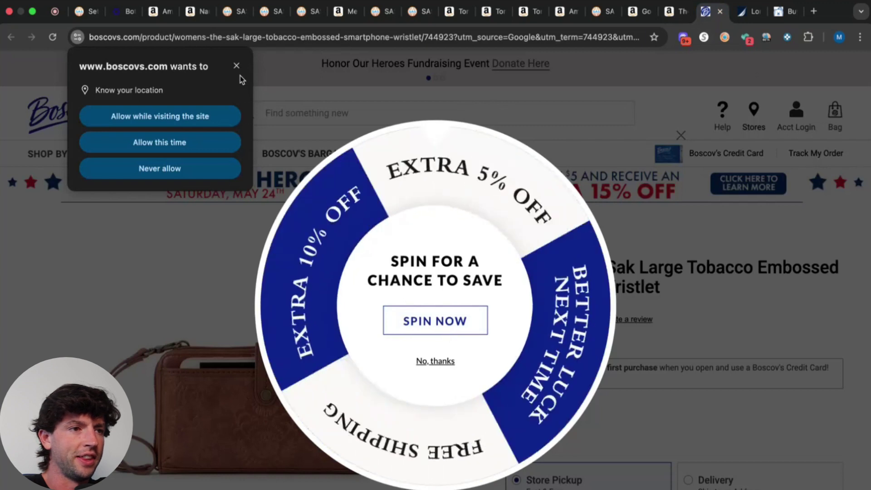
pyautogui.click(236, 66)
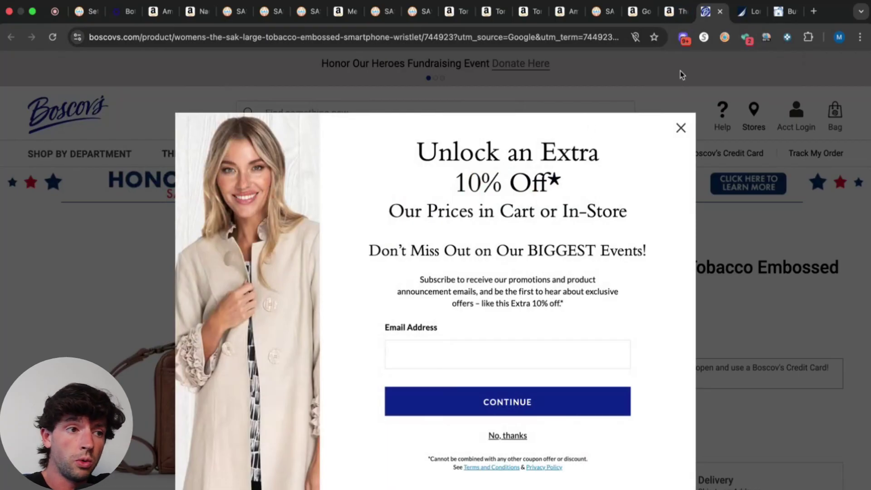
pyautogui.click(672, 13)
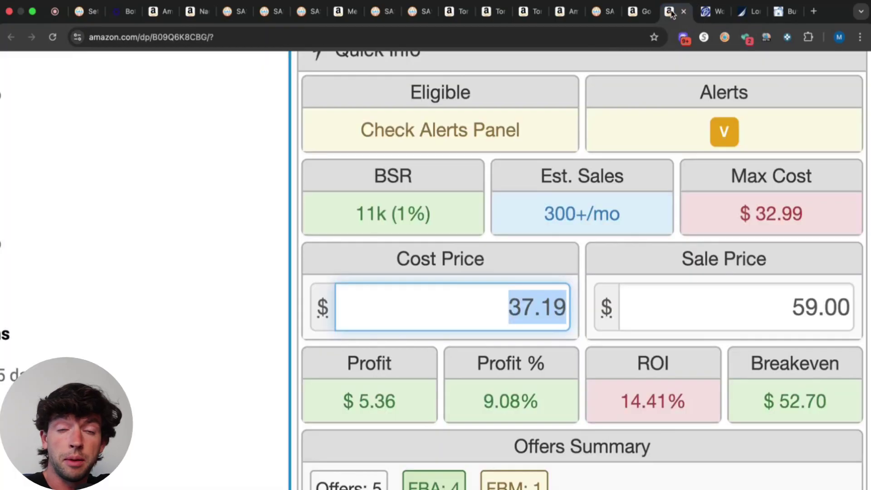
pyautogui.click(567, 302)
pyautogui.write('-10%')
pyautogui.press('Return')
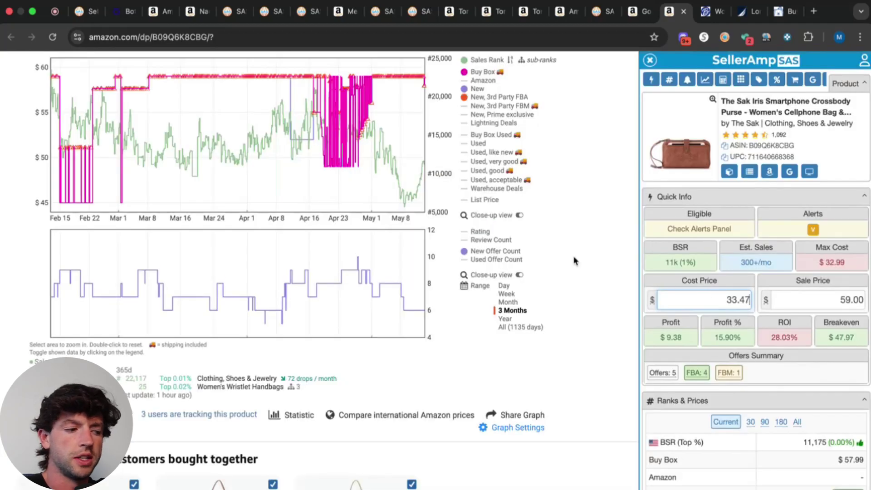
pyautogui.scroll(4, 574, 261)
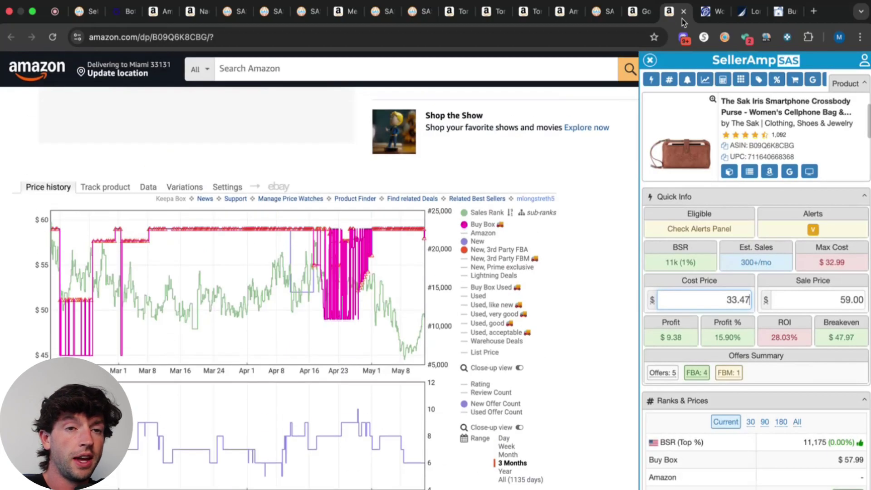
# Close the Sak purse and Boscov's tabs and return to the Goodfellow T-shirt listing.
pyautogui.click(684, 14)
pyautogui.click(685, 13)
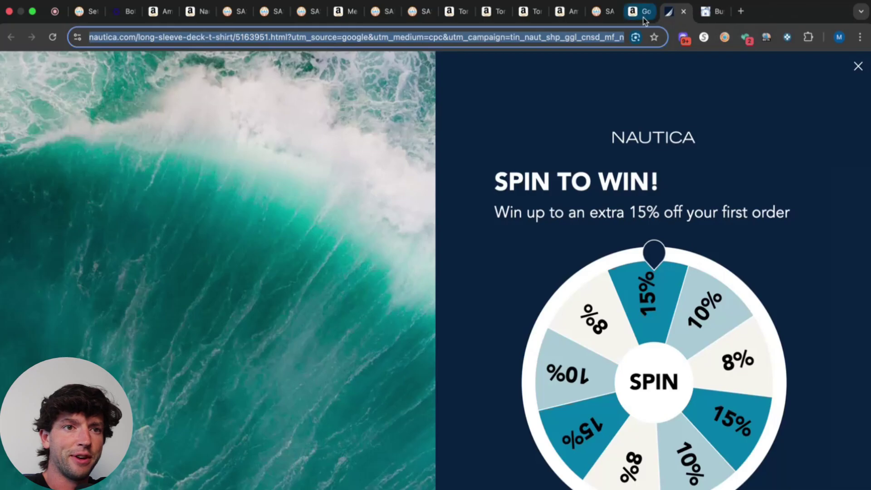
pyautogui.click(638, 11)
pyautogui.scroll(-10, 406, 170)
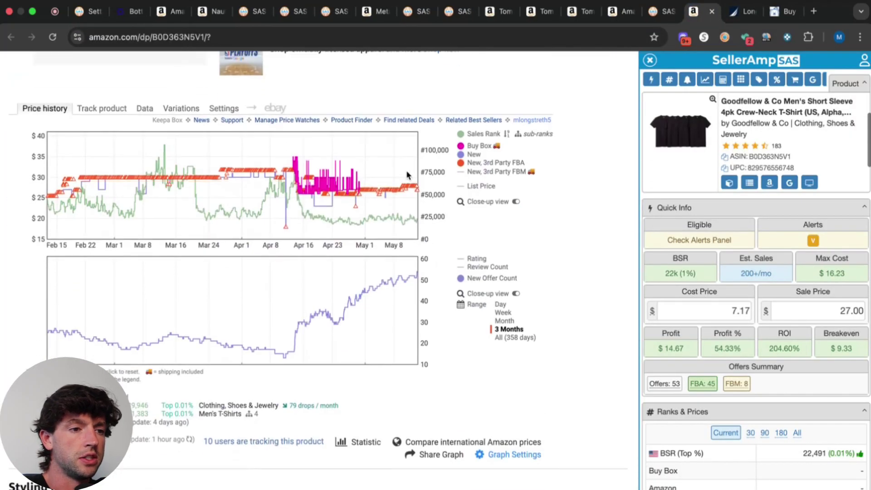
pyautogui.scroll(10, 407, 175)
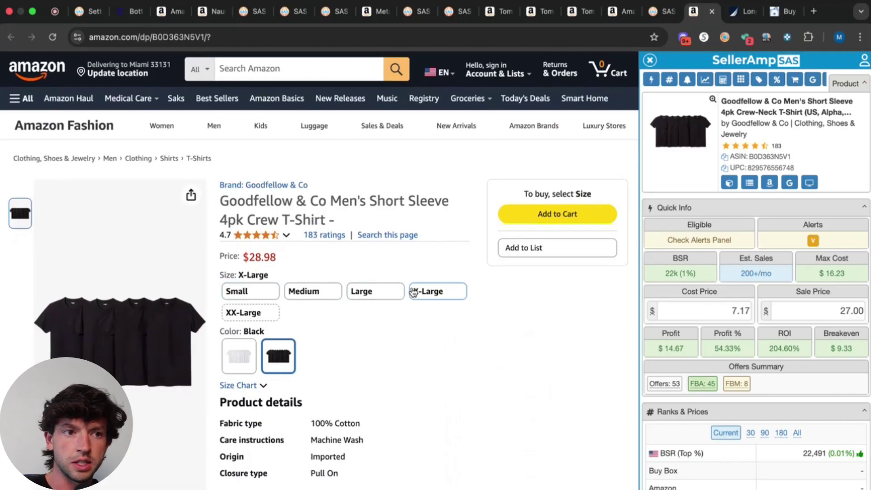
pyautogui.scroll(-10, 372, 347)
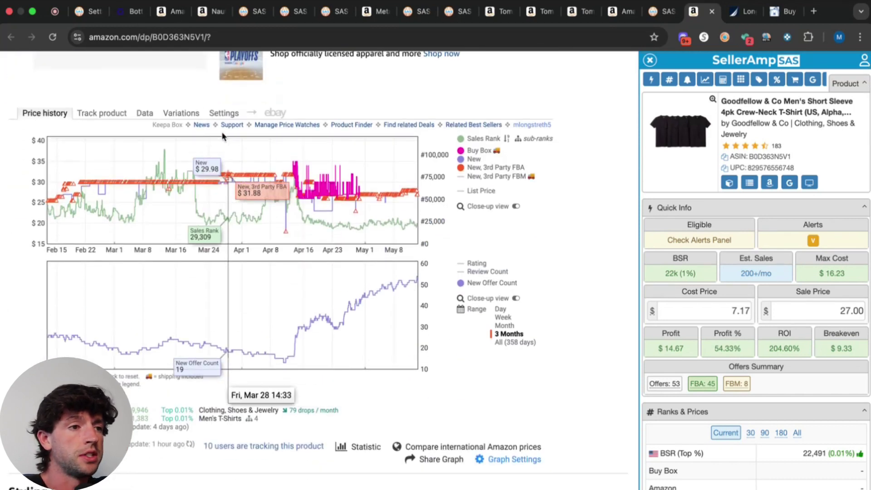
# Show the T-shirt's Keepa variations sorted by current Buy Box price.
pyautogui.click(179, 114)
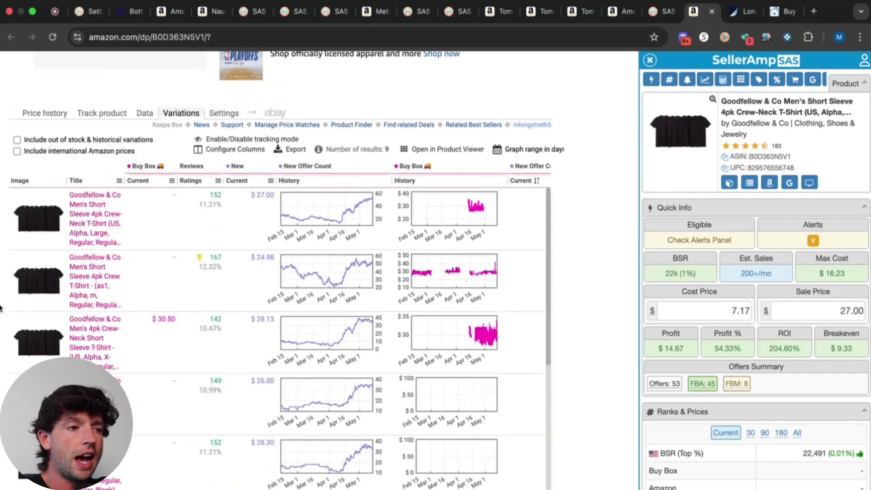
pyautogui.scroll(3, 2, 297)
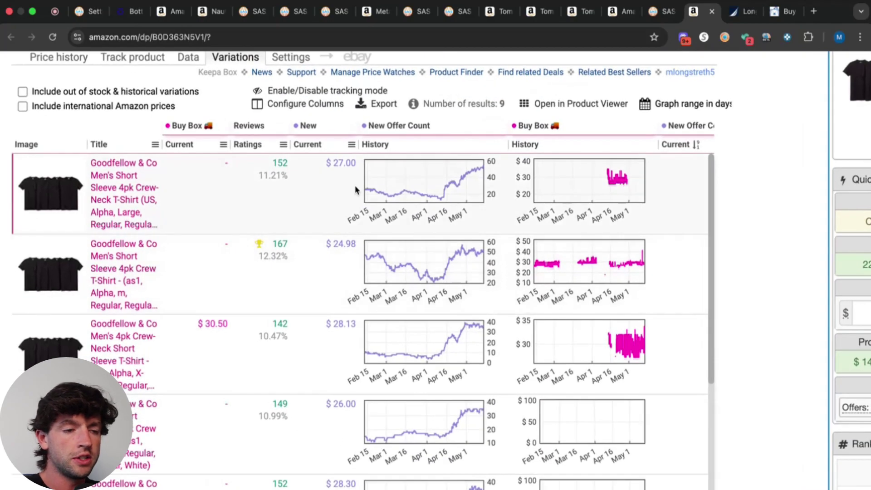
pyautogui.click(200, 145)
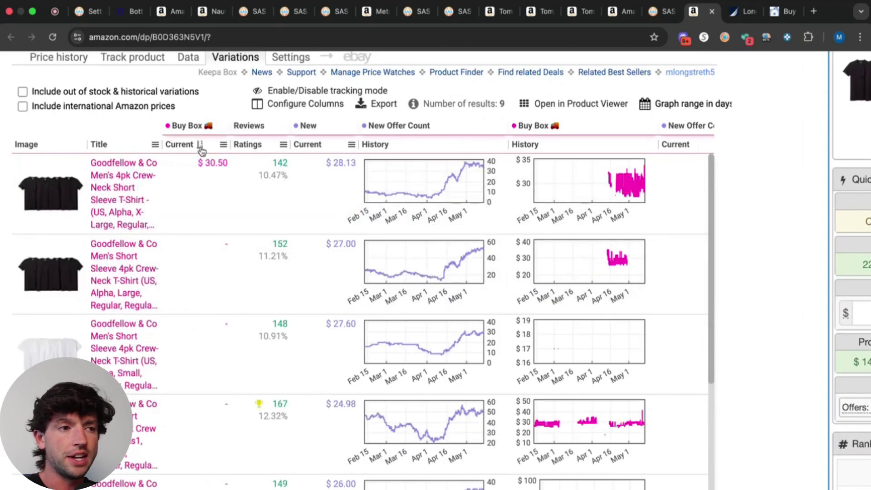
pyautogui.moveTo(203, 150); pyautogui.dragTo(192, 164)
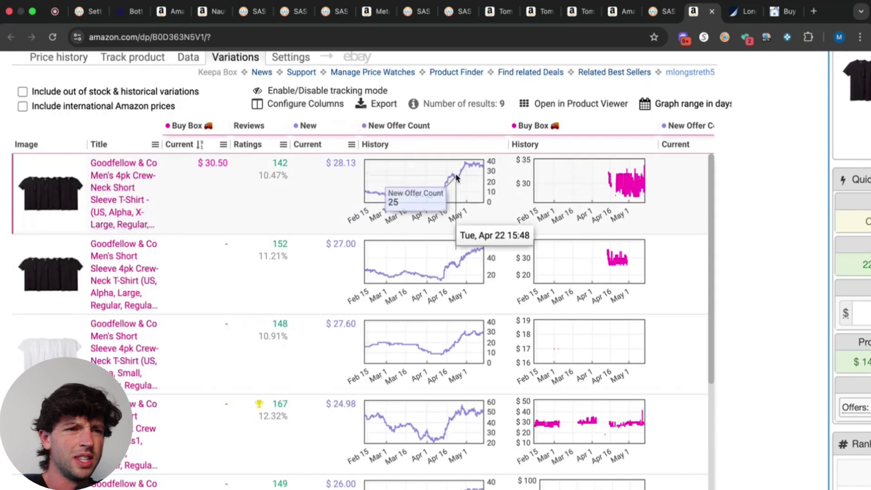
pyautogui.moveTo(478, 171)
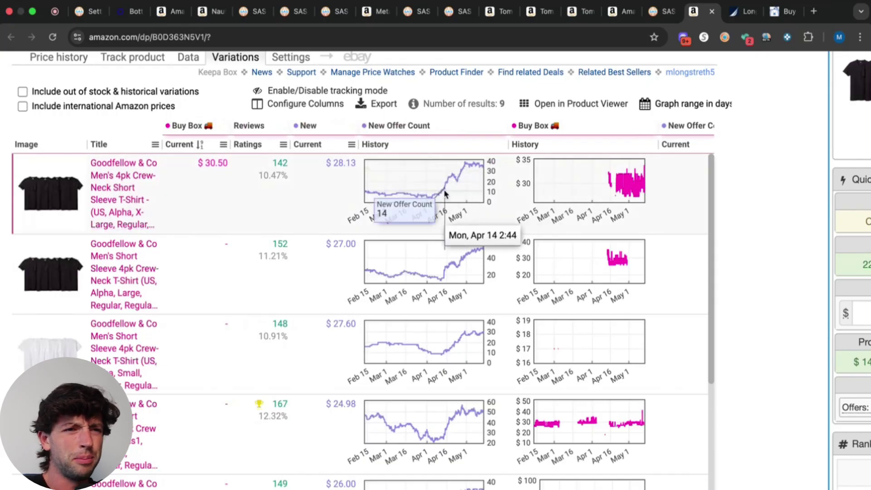
pyautogui.scroll(5, 443, 173)
pyautogui.scroll(-5, 493, 166)
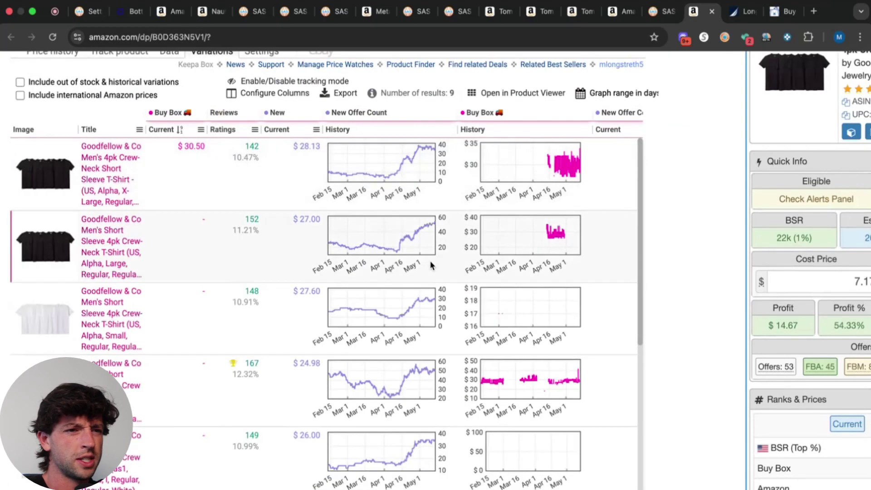
pyautogui.moveTo(429, 299)
# Close the Goodfellow and Nautica tabs to bring up the GAP hoodie listing.
pyautogui.click(711, 16)
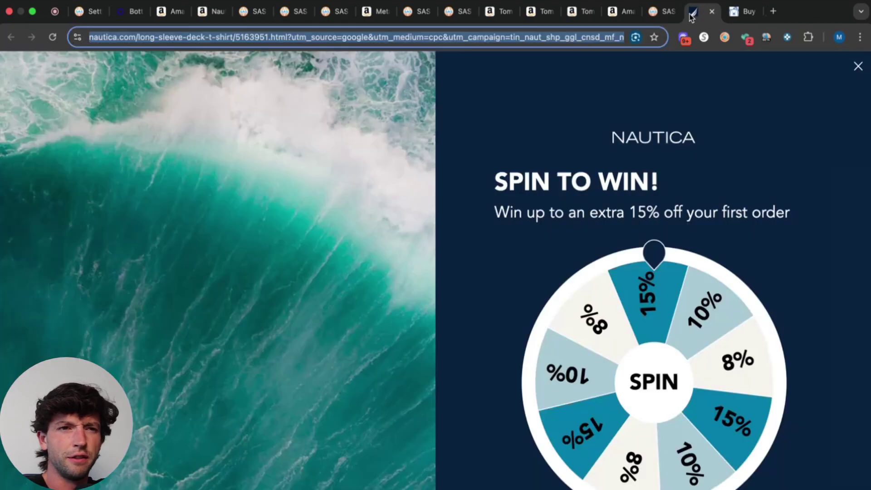
pyautogui.click(660, 14)
pyautogui.click(613, 13)
# Open the GAP Logo Hoodie's Ruby Wine, Medium listing from Keepa's Variations table.
pyautogui.scroll(-10, 420, 211)
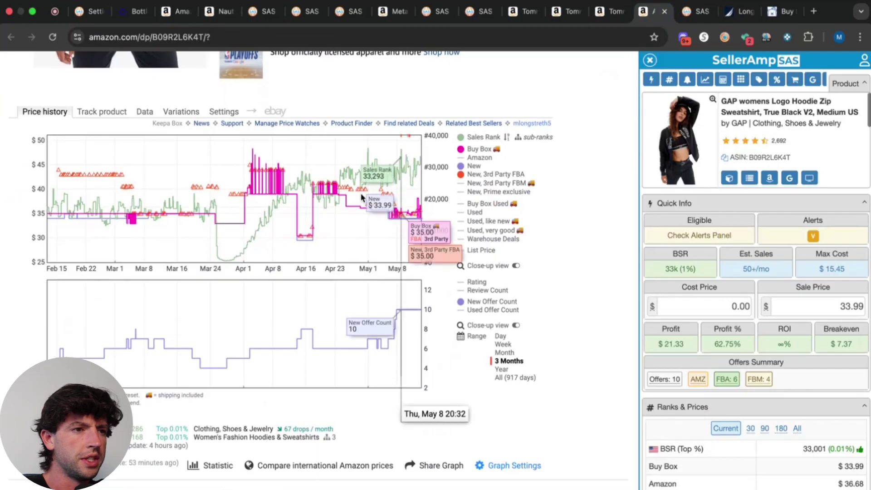
pyautogui.click(180, 117)
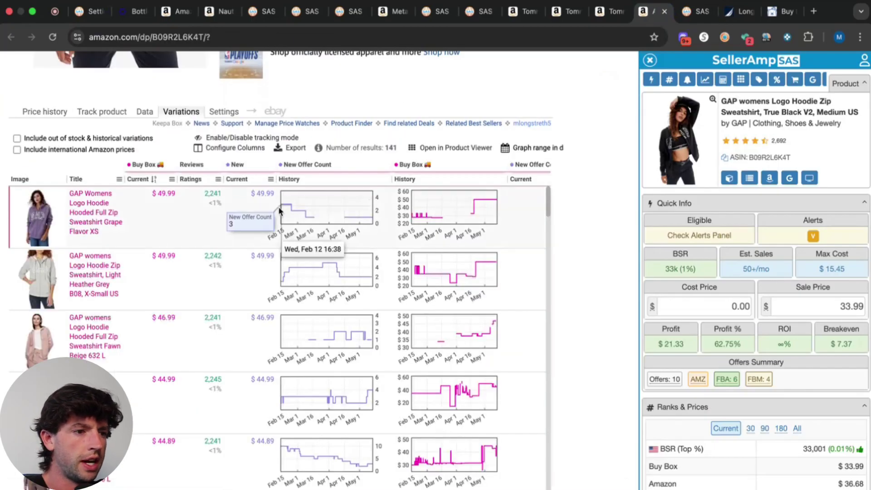
pyautogui.scroll(5, 422, 437)
pyautogui.scroll(-2, 422, 437)
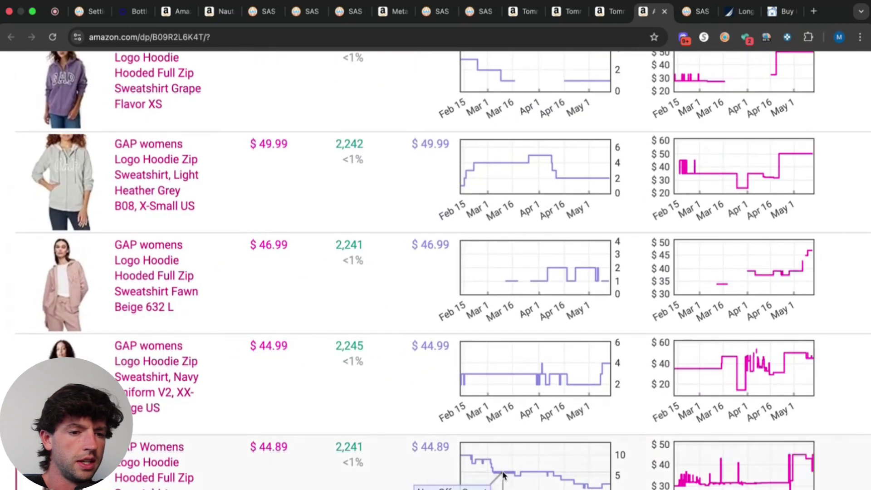
pyautogui.scroll(-1, 511, 466)
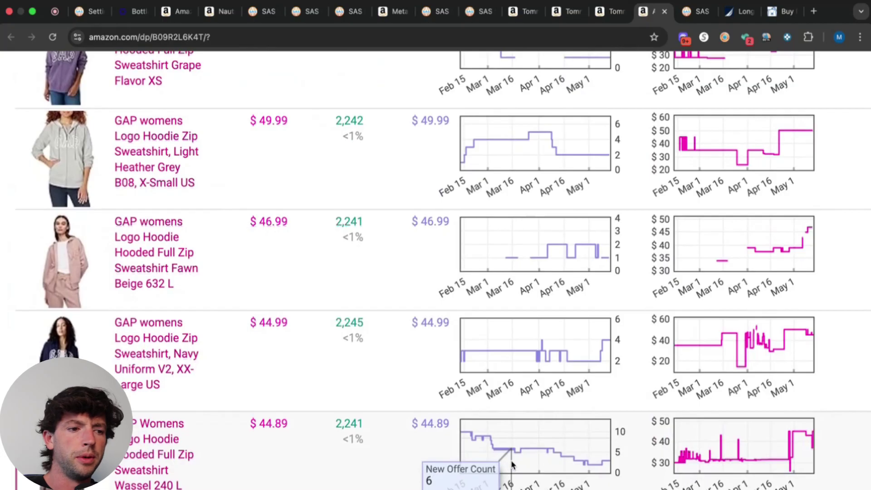
pyautogui.scroll(-8, 511, 462)
pyautogui.scroll(2, 512, 462)
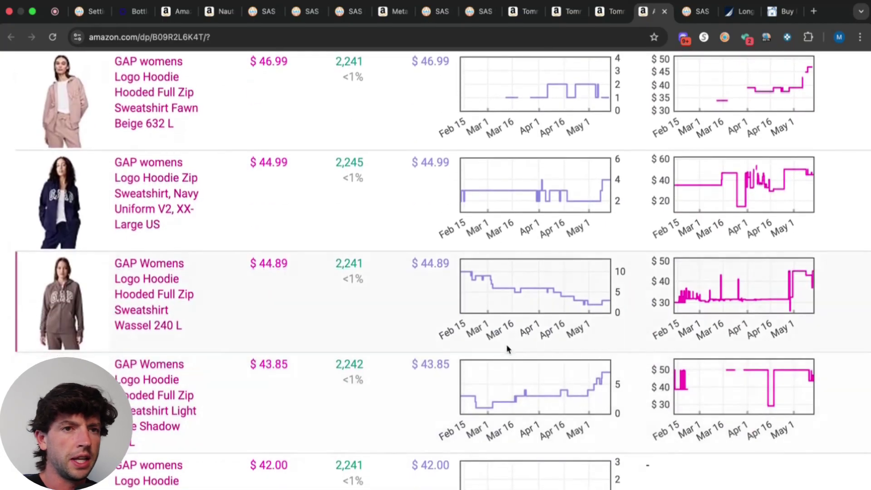
pyautogui.scroll(-7, 508, 348)
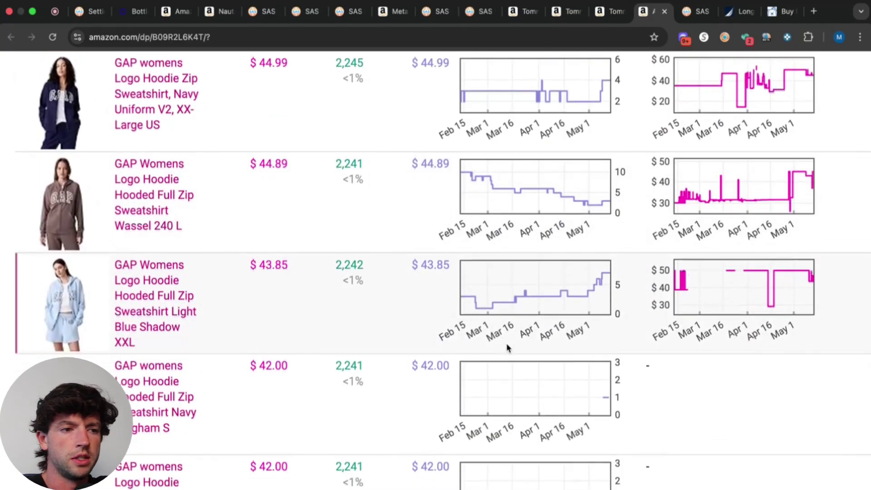
pyautogui.scroll(2, 509, 348)
pyautogui.scroll(-20, 525, 282)
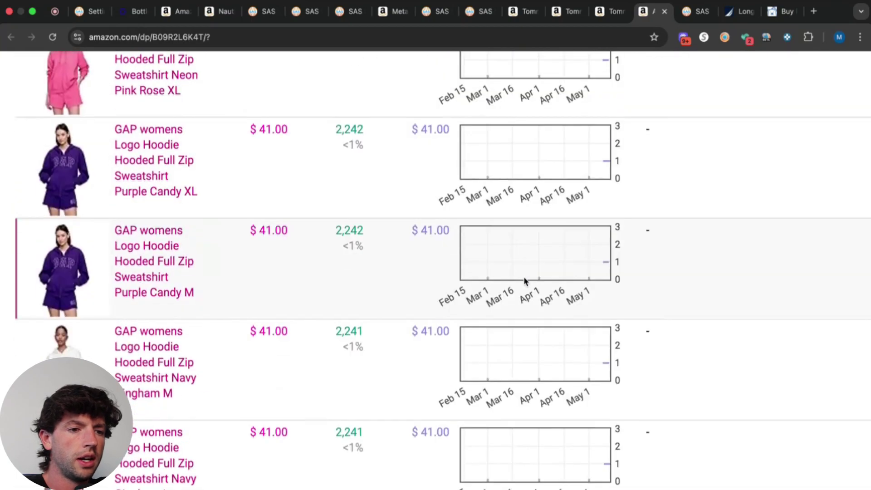
pyautogui.scroll(-13, 524, 281)
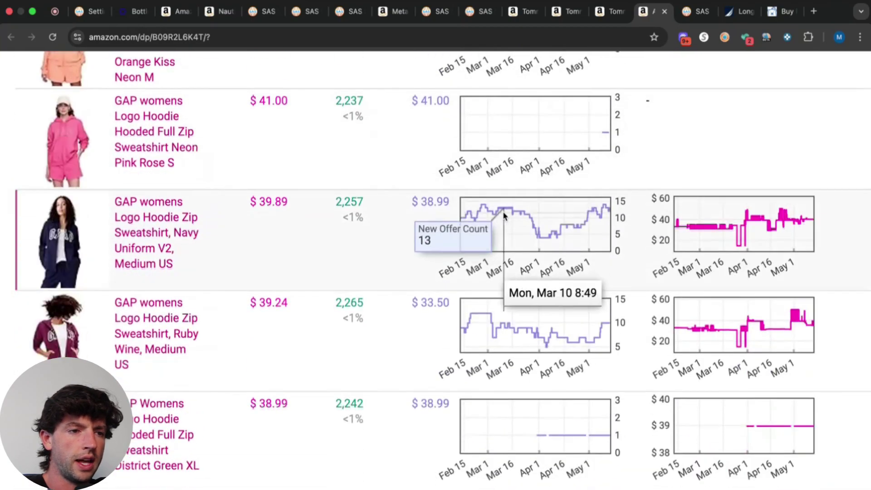
pyautogui.click(164, 350)
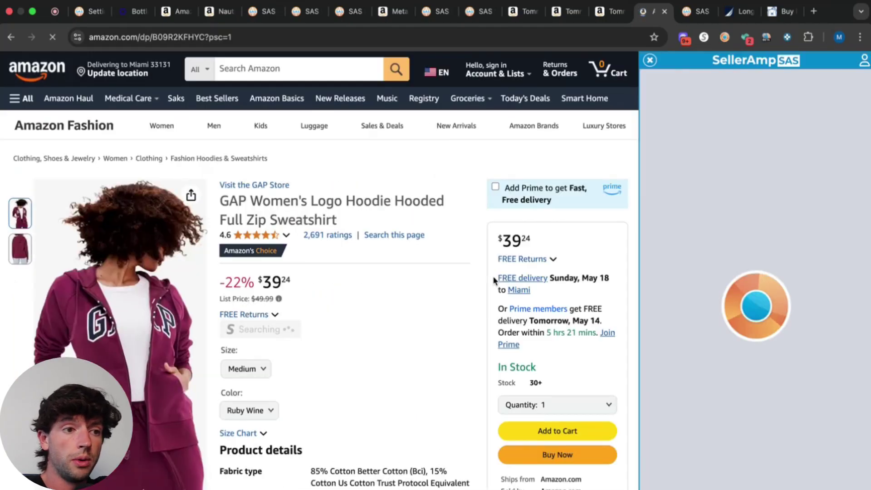
# Show Amazon's own price series on the Keepa chart next to Buy Box and New.
pyautogui.scroll(-2, 494, 281)
pyautogui.scroll(-2, 623, 401)
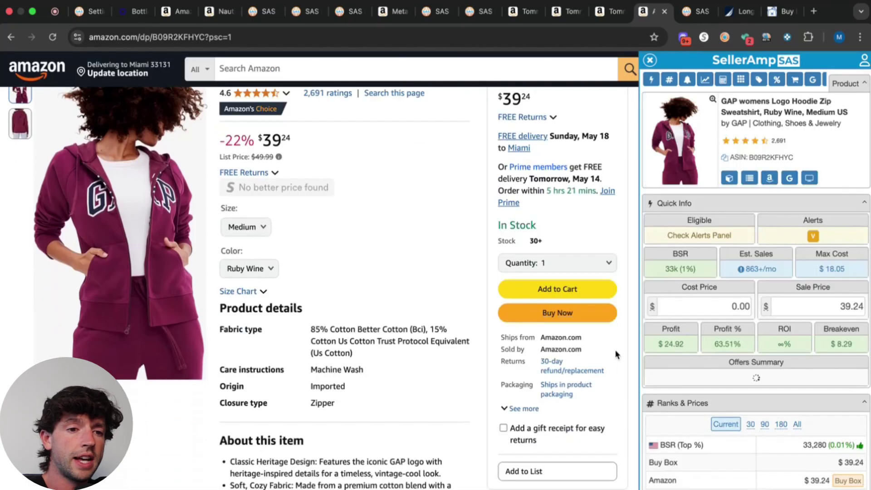
pyautogui.scroll(1, 433, 318)
pyautogui.scroll(-10, 433, 318)
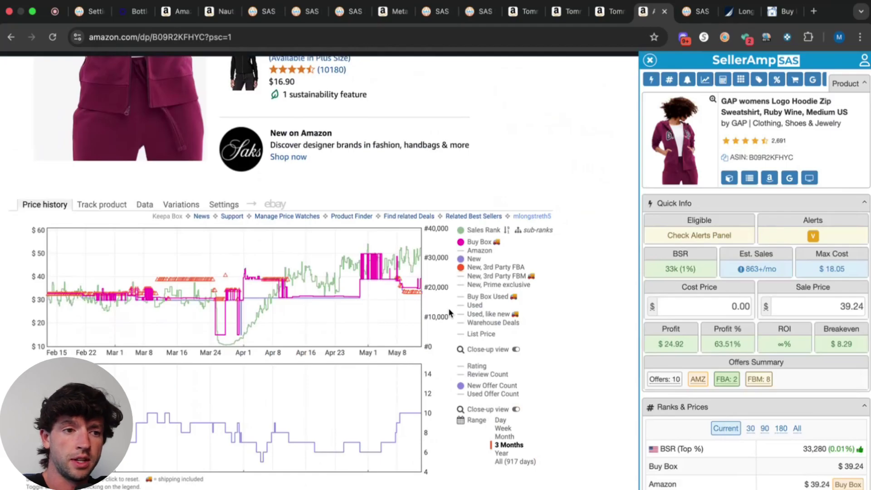
pyautogui.click(472, 251)
pyautogui.scroll(5, 456, 263)
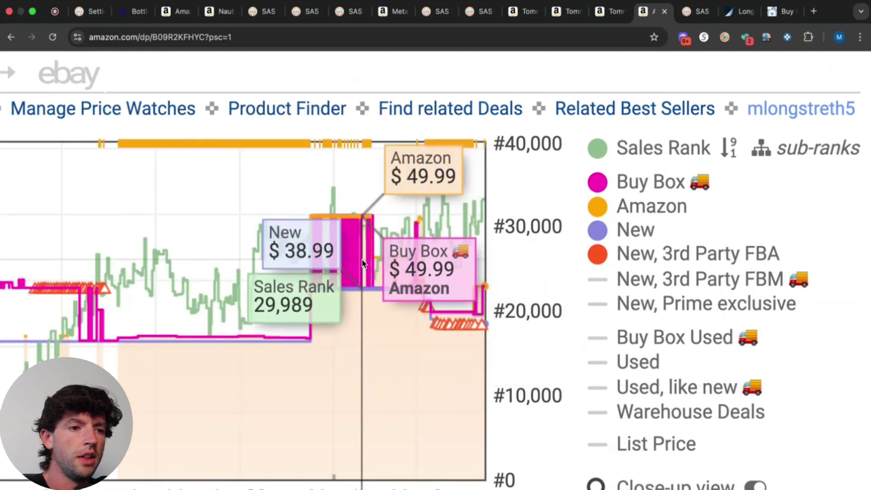
pyautogui.scroll(-5, 409, 259)
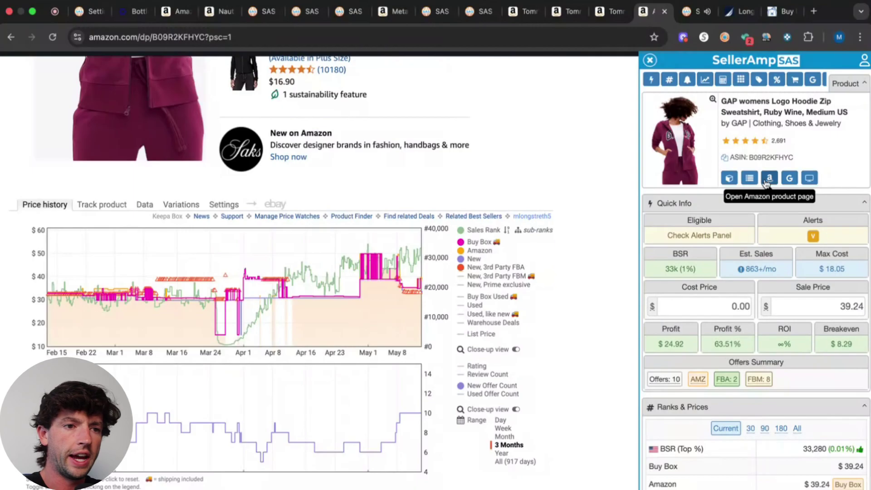
# Google the hoodie's title and open Gap Factory's $24.99 Relaxed Gap Logo Zip Hoodie page.
pyautogui.click(790, 178)
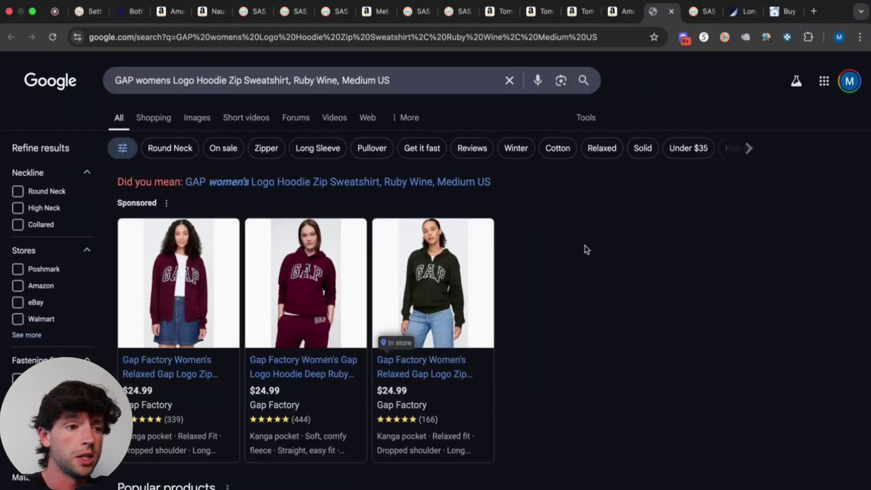
pyautogui.moveTo(337, 342)
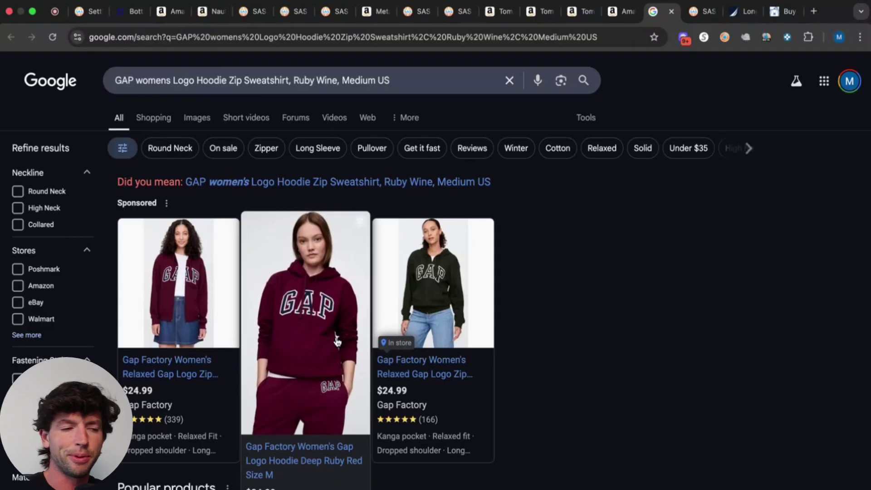
pyautogui.moveTo(194, 340)
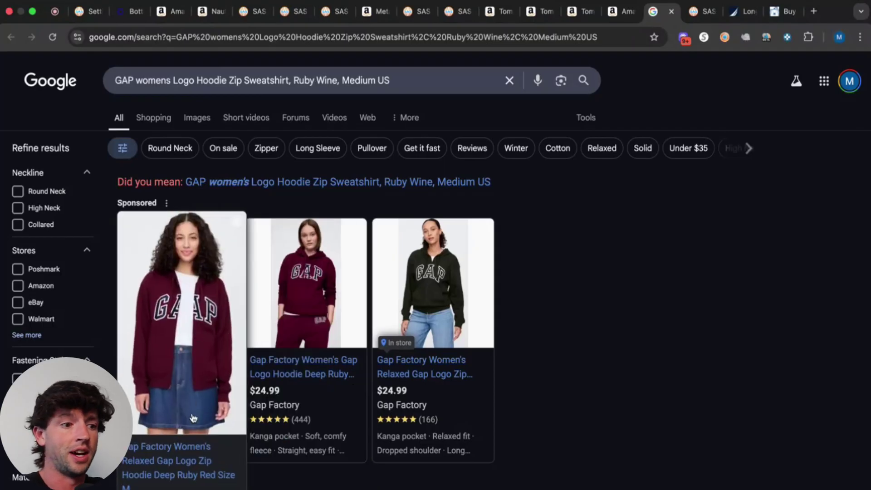
pyautogui.click(171, 468)
pyautogui.click(622, 12)
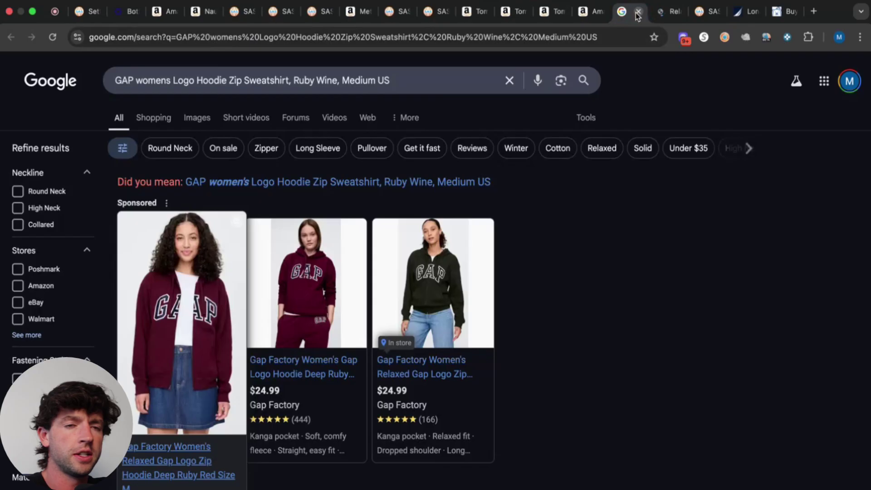
pyautogui.click(638, 16)
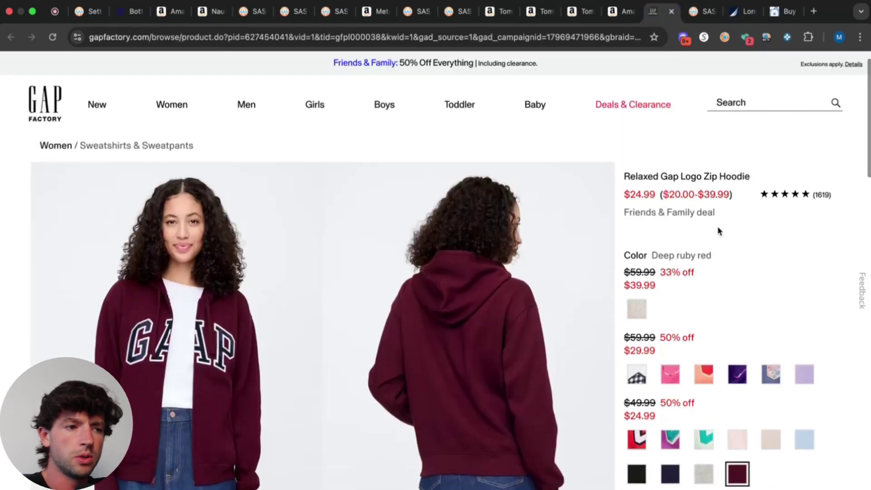
pyautogui.click(622, 11)
# Enter 24.99 as SellerAmp's cost price, showing a $2.07 loss, then revisit Gap Factory.
pyautogui.click(703, 305)
pyautogui.write('2')
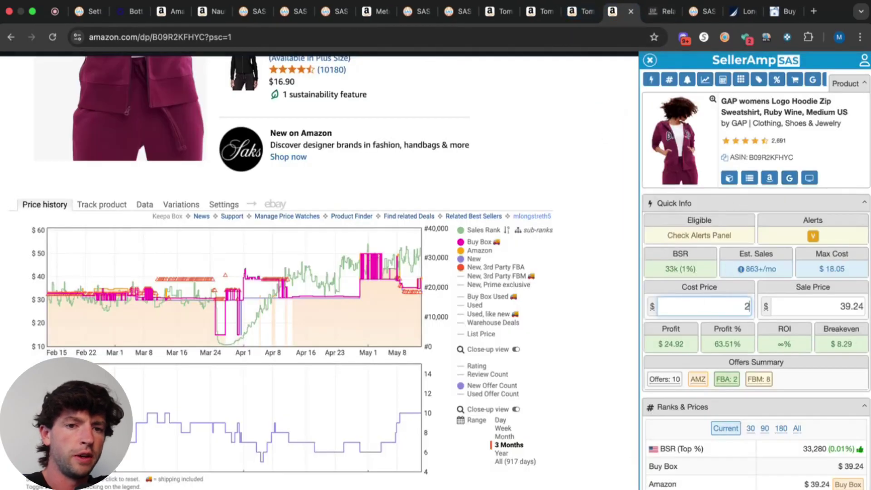
pyautogui.write('4.99')
pyautogui.scroll(10, 860, 298)
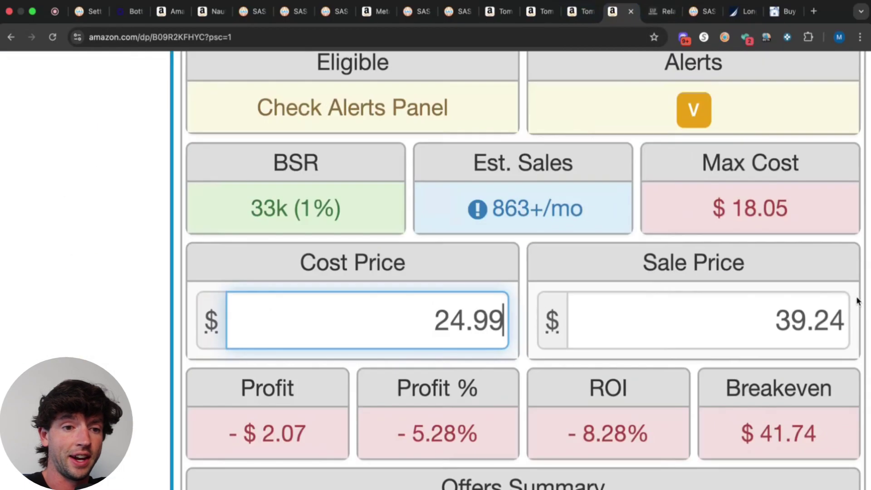
pyautogui.click(661, 17)
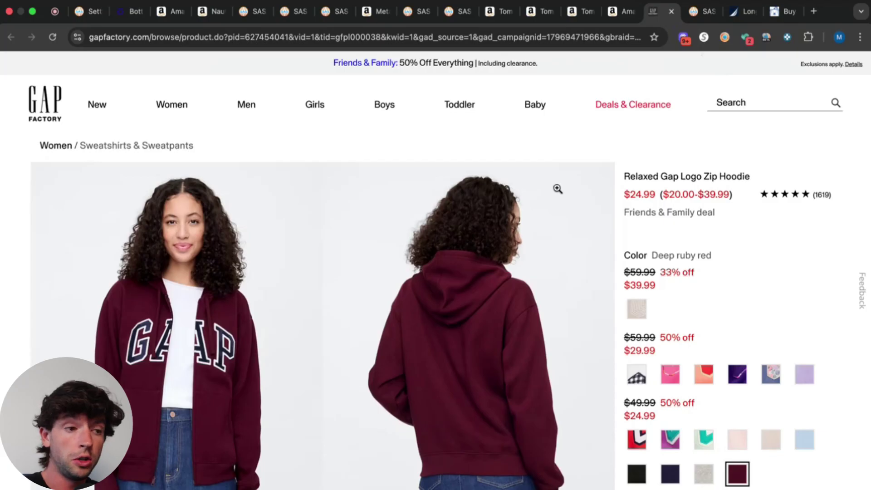
# Type the shopper's e-mail into Gap Factory's 20%-off sign-up field, fixing the domain typo.
pyautogui.scroll(-20, 558, 188)
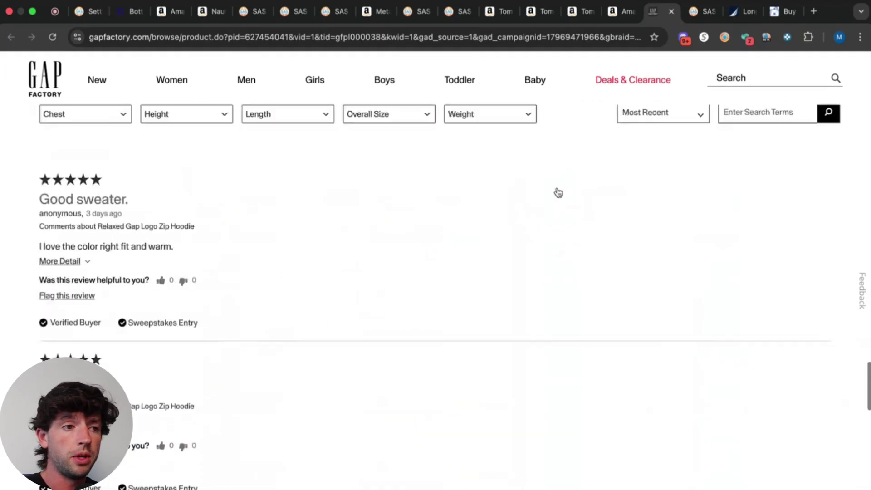
pyautogui.scroll(-10, 558, 191)
pyautogui.scroll(2, 0, 168)
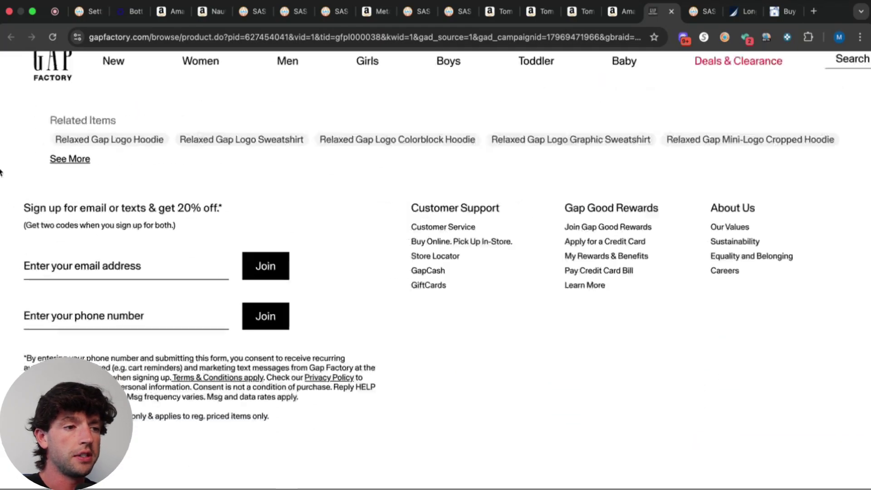
pyautogui.scroll(3, 1, 236)
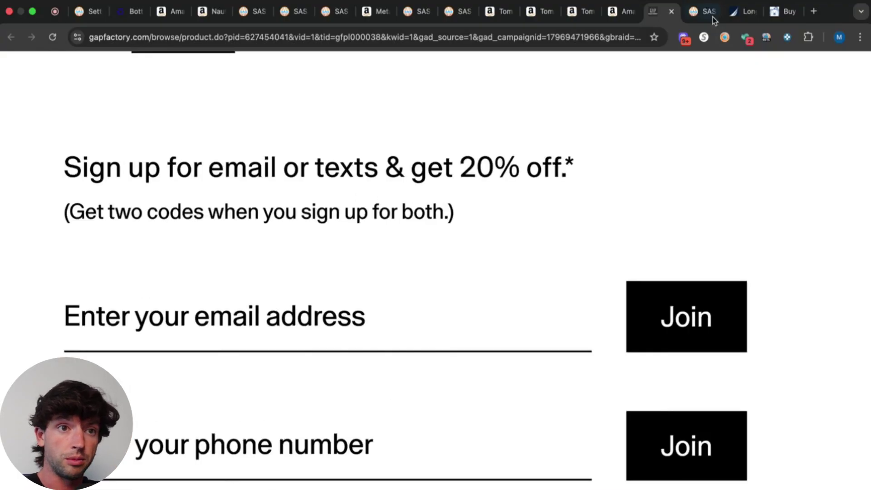
pyautogui.click(252, 305)
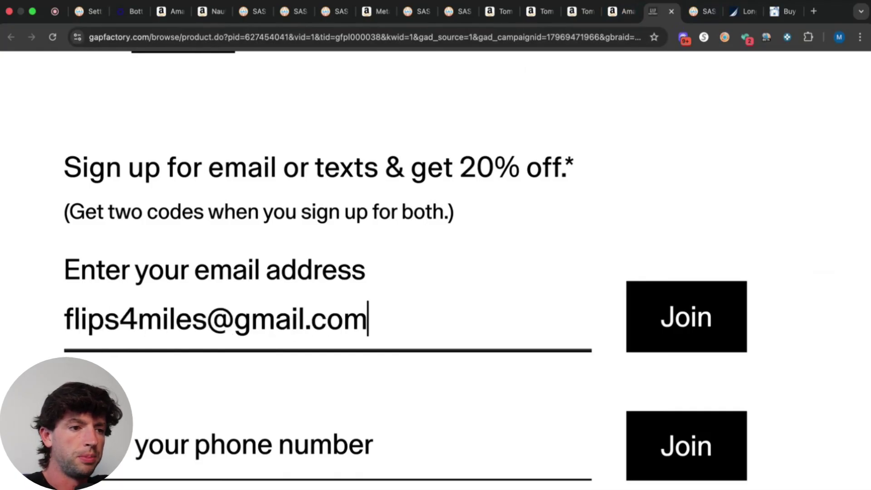
# Edit the username part of the entered e-mail, removing the added dots.
pyautogui.click(115, 320)
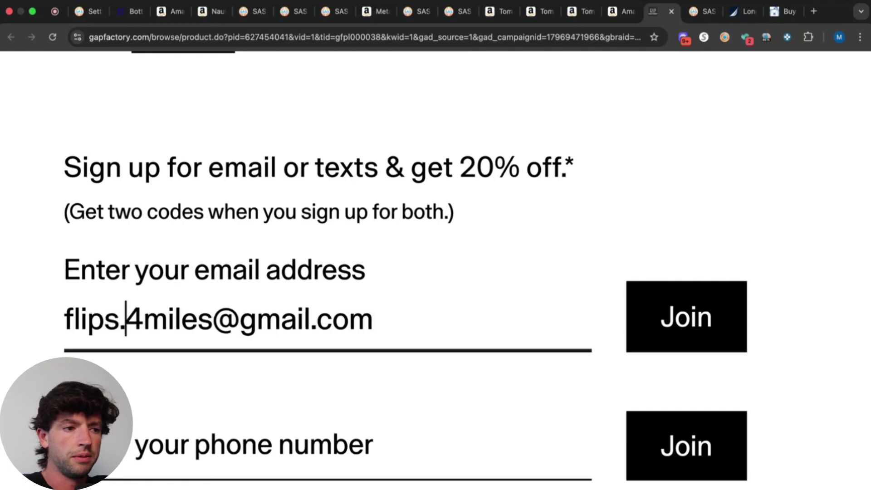
pyautogui.scroll(15, 120, 310)
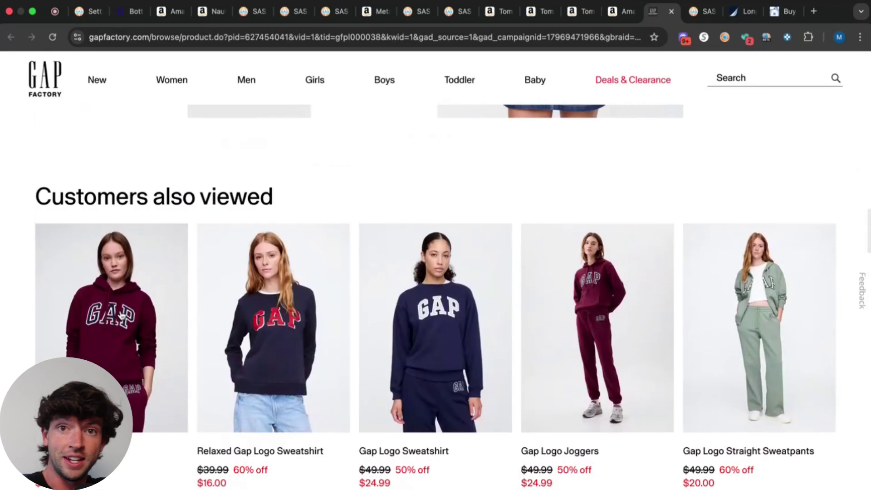
pyautogui.scroll(5, 121, 315)
pyautogui.scroll(-15, 122, 315)
pyautogui.scroll(-10, 120, 314)
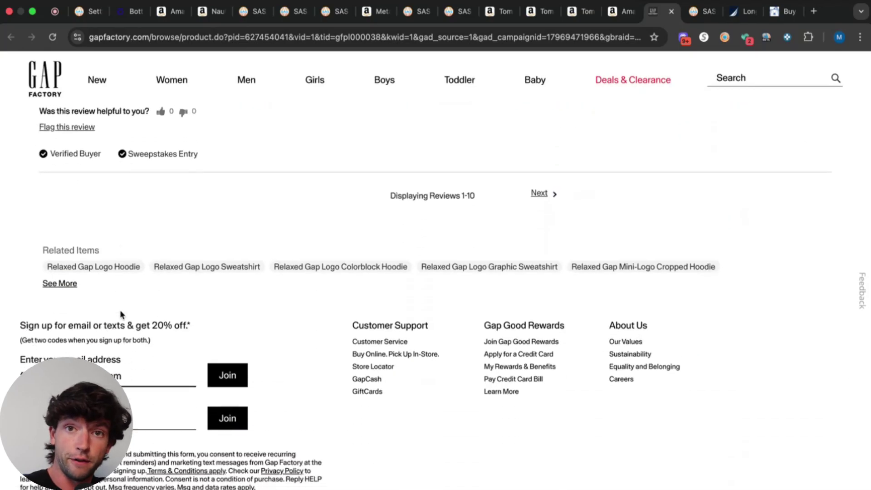
pyautogui.scroll(5, 1, 405)
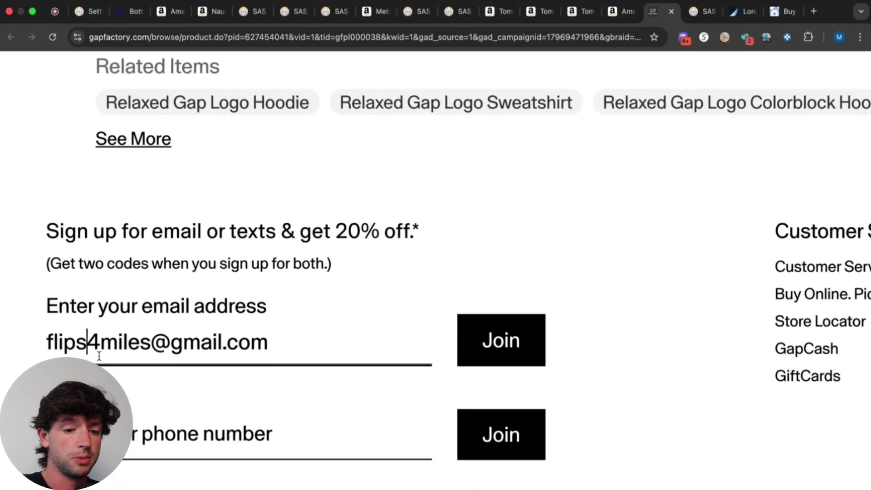
pyautogui.write('.')
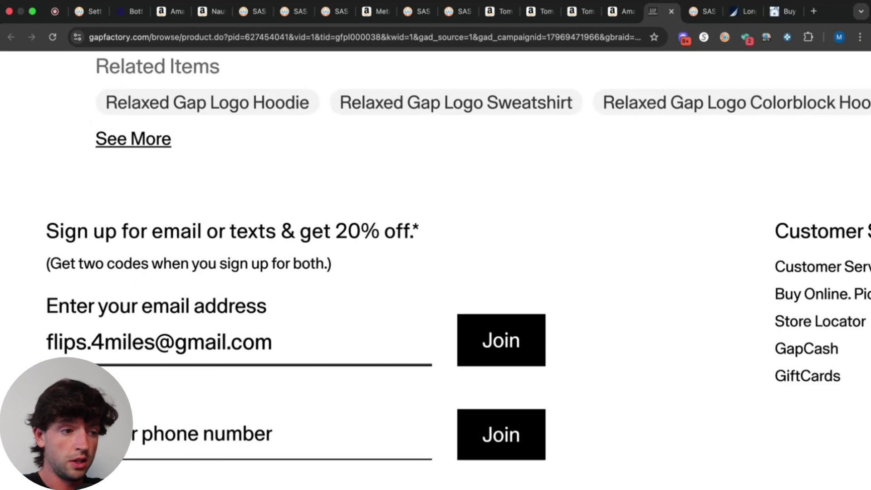
pyautogui.press('BackSpace')
pyautogui.press('Left')
pyautogui.write('.')
pyautogui.press('BackSpace')
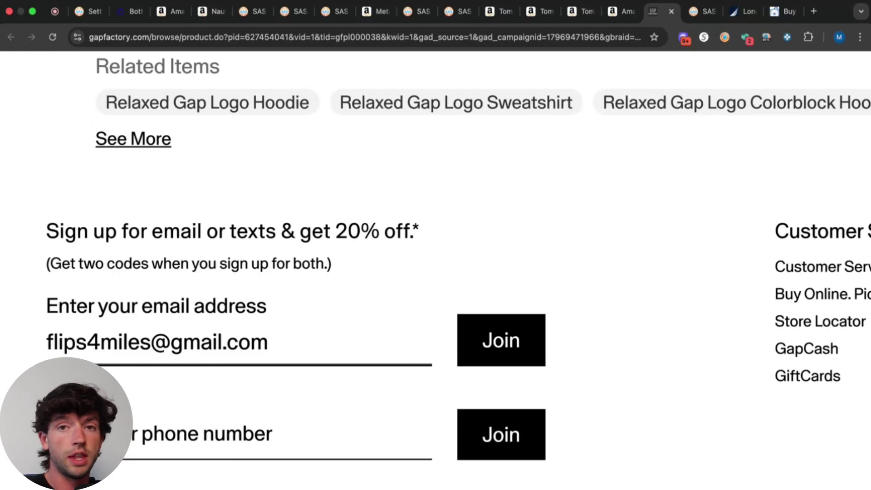
# Set the cost price to 25-20% (20.00), giving $3.32 profit and 16.60% ROI.
pyautogui.scroll(20, 524, 273)
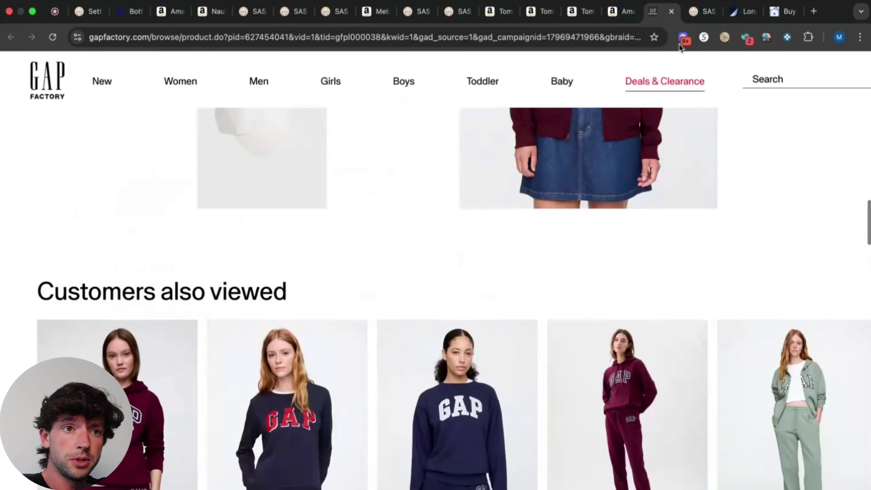
pyautogui.click(622, 12)
pyautogui.write('25-20%')
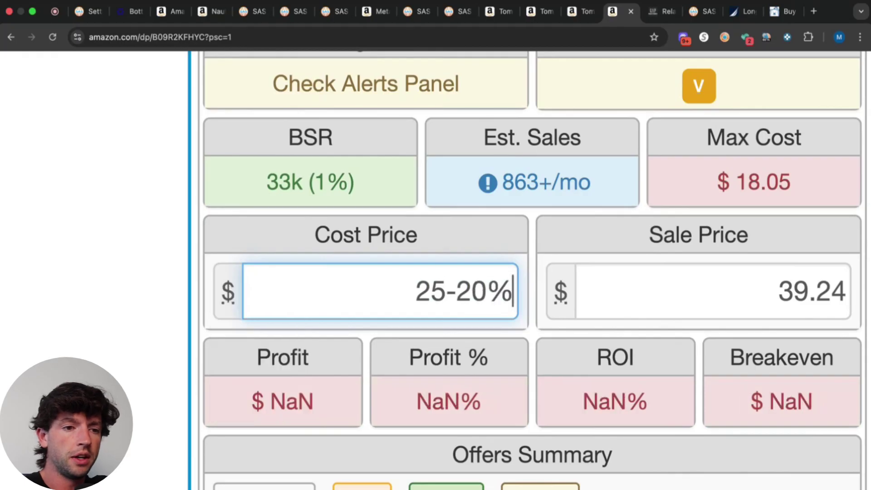
pyautogui.press('Return')
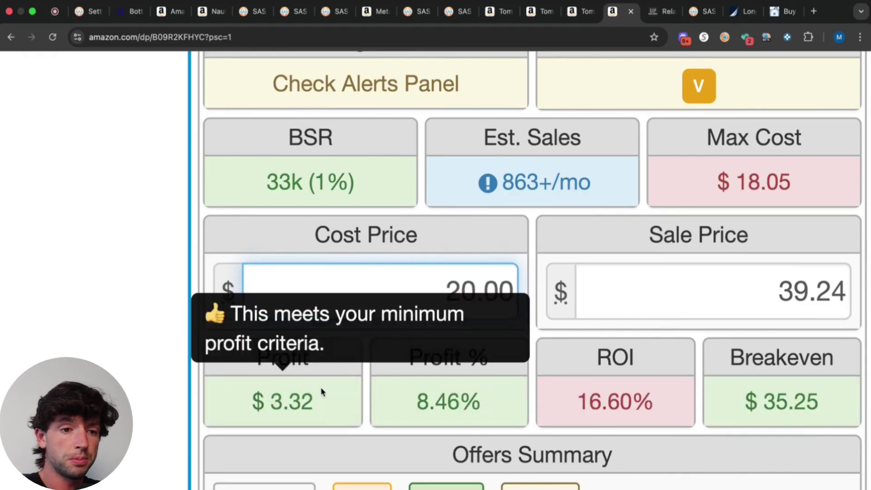
pyautogui.moveTo(626, 413)
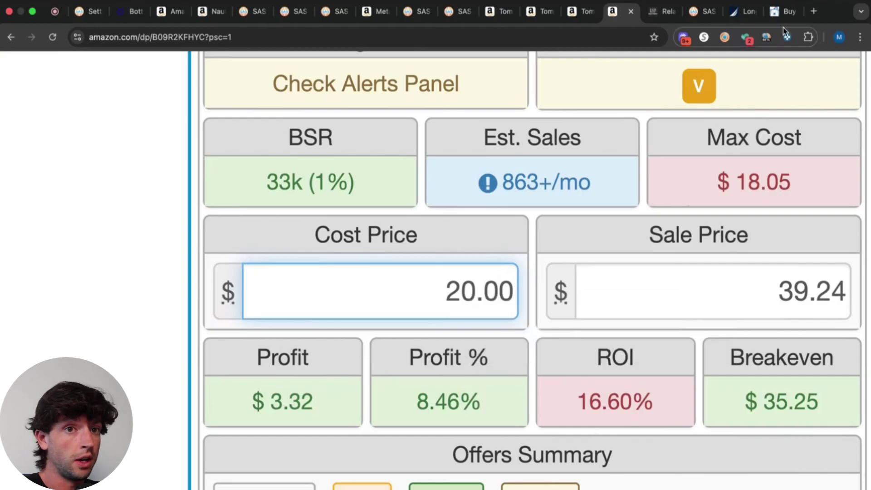
pyautogui.click(780, 12)
# Search CardBear for 'gap' and open the Gap gift card page showing 17.5% off.
pyautogui.click(569, 77)
pyautogui.write('gap')
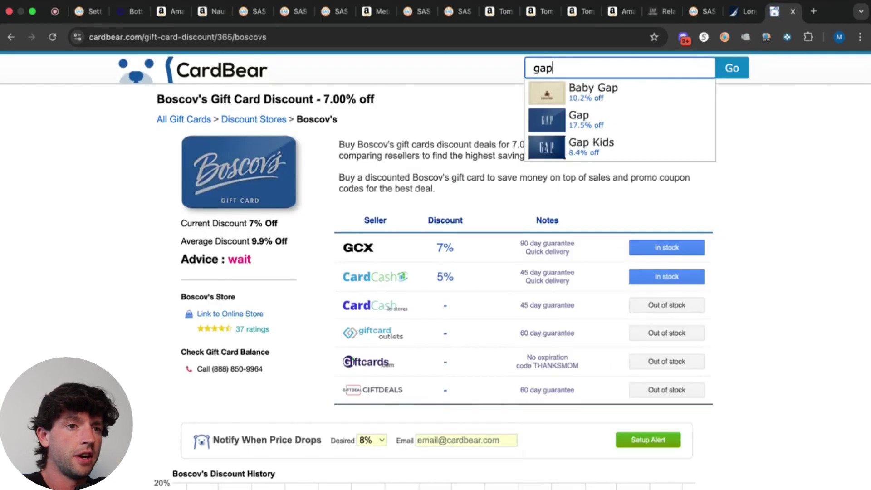
pyautogui.click(588, 124)
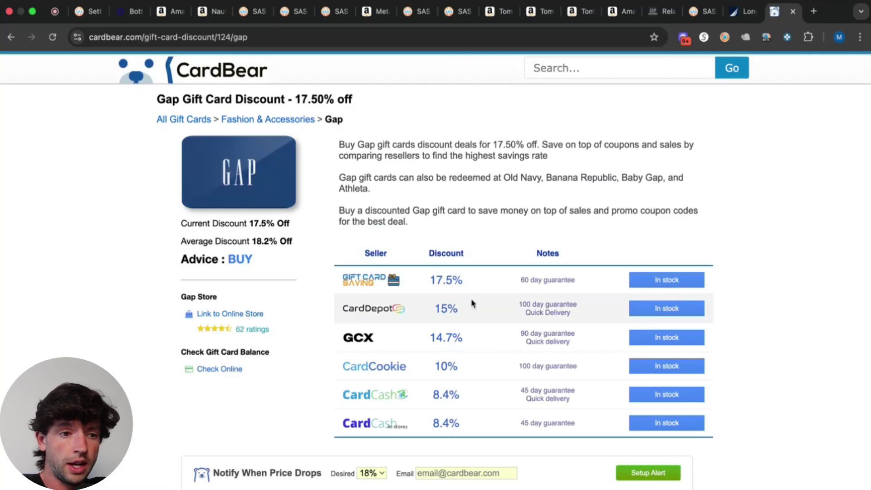
pyautogui.scroll(5, 471, 363)
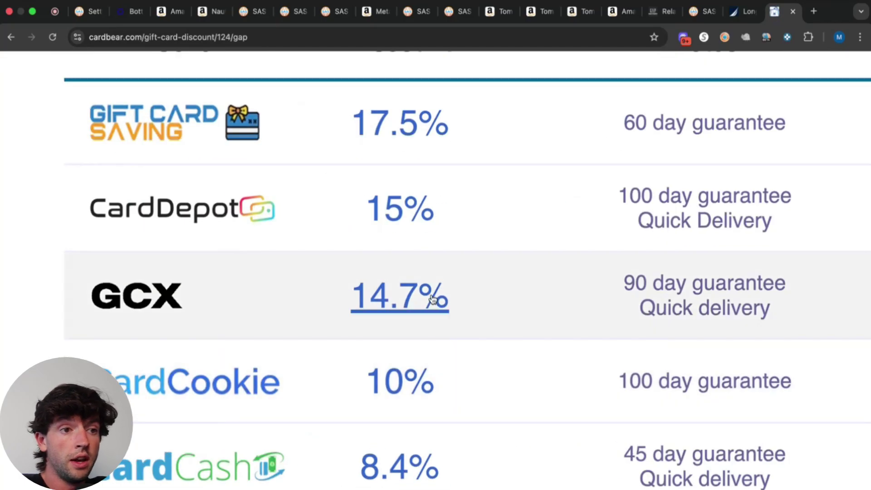
# Take the 17.5% Gap gift-card discount off the hoodie's SellerAmp cost price.
pyautogui.click(615, 17)
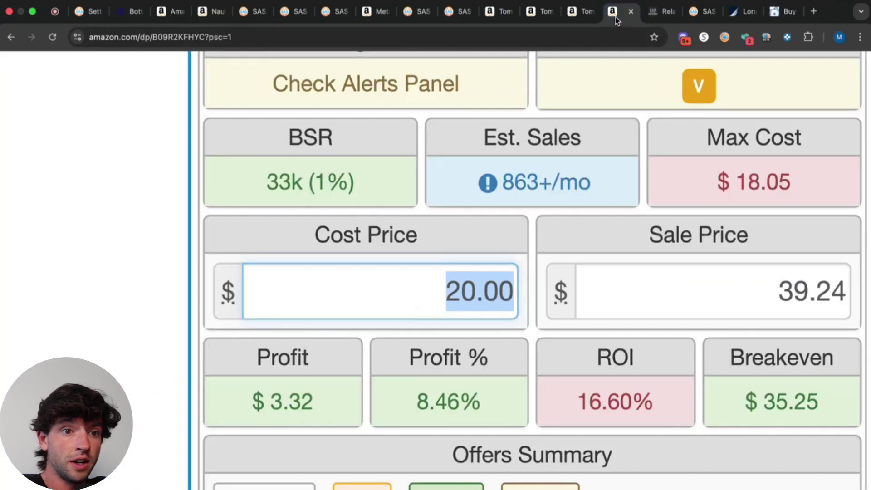
pyautogui.click(515, 290)
pyautogui.write('-17.5')
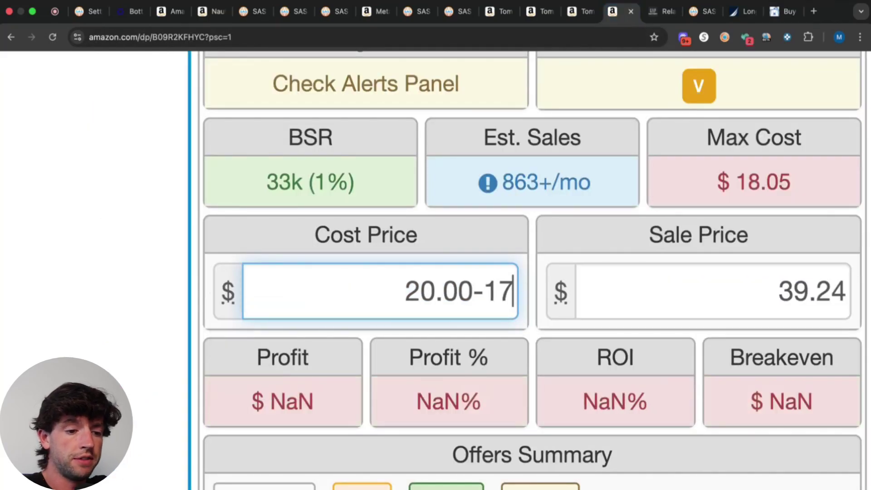
pyautogui.write('%')
pyautogui.press('Return')
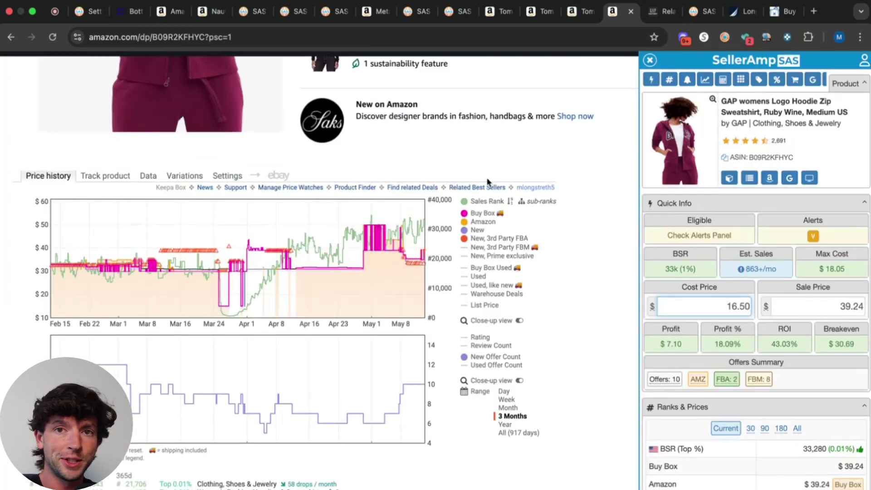
# Close the Gap hoodie and Gap Factory tabs and switch to the Tommy Hilfiger 4-Pack Brief listing.
pyautogui.click(631, 12)
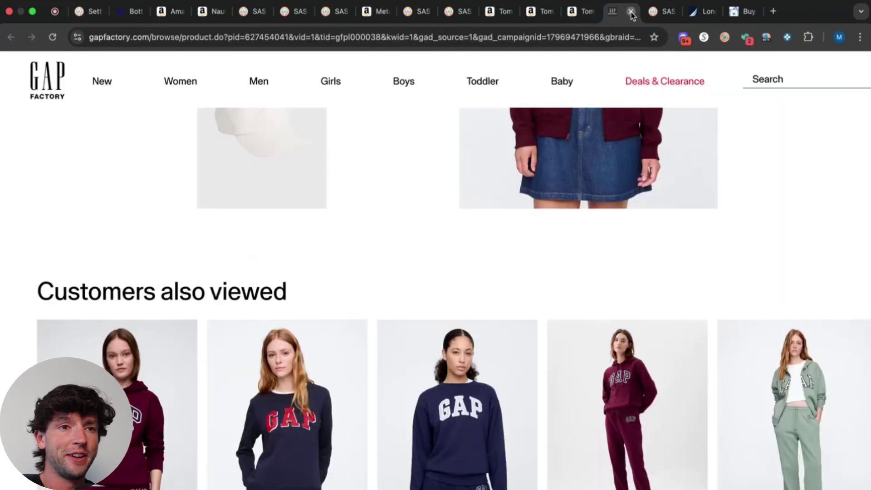
pyautogui.click(630, 12)
pyautogui.click(588, 13)
# Open the Black, X-Large 4-pack brief from Keepa's list of variations.
pyautogui.scroll(-10, 204, 181)
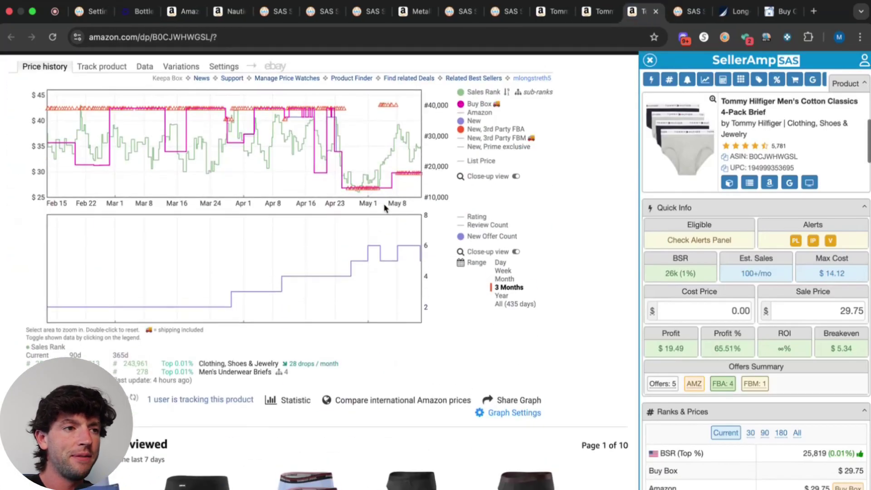
pyautogui.click(184, 130)
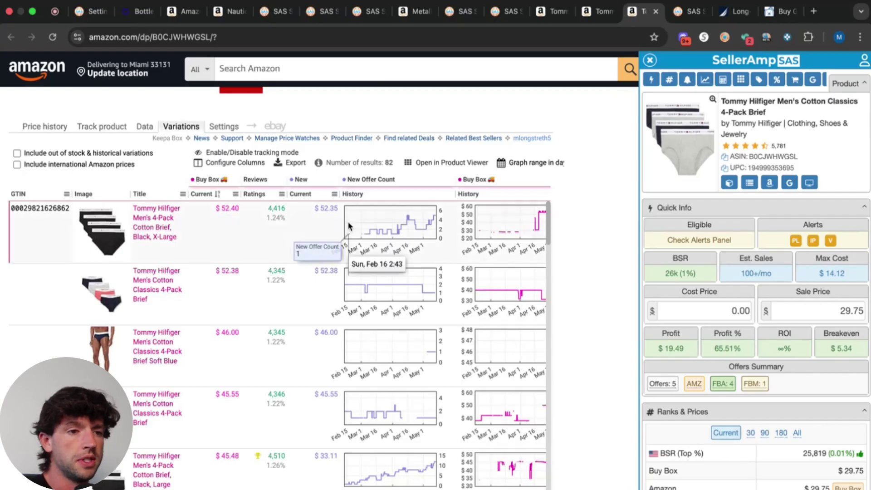
pyautogui.click(165, 238)
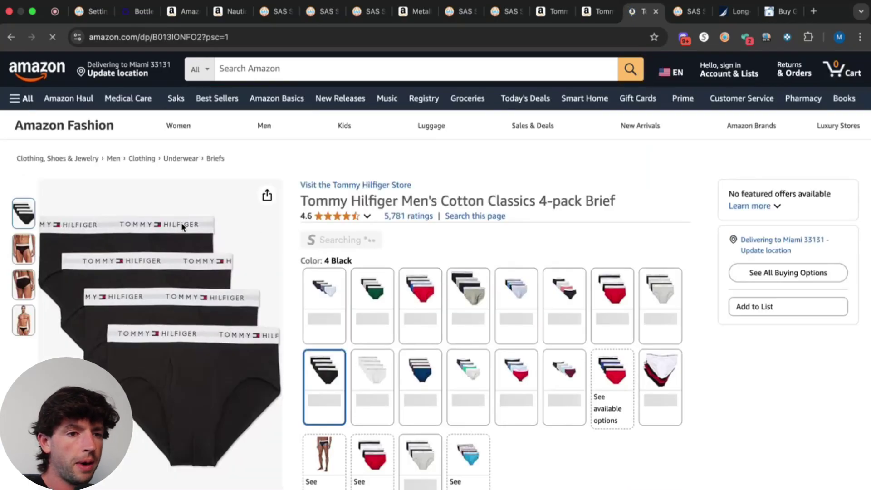
# Review the brief's price chart and IP alert, limiting Keepa's range to 3 months.
pyautogui.scroll(-1, 477, 227)
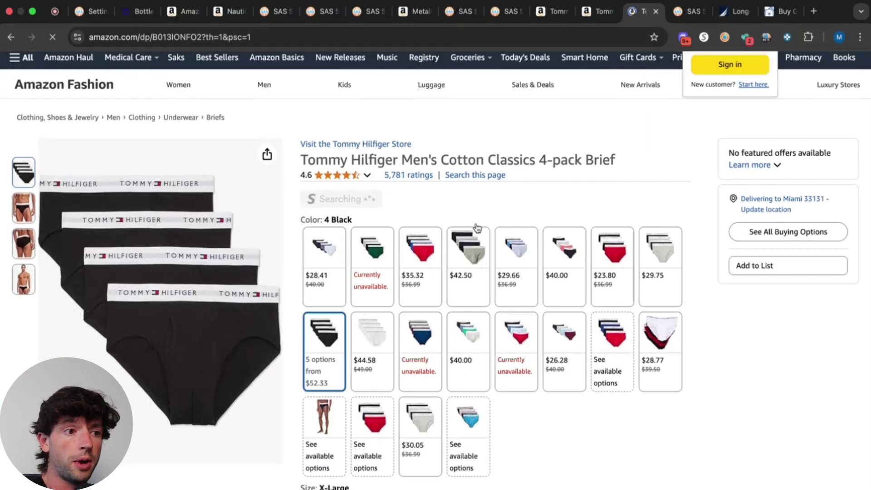
pyautogui.scroll(-2, 472, 245)
pyautogui.scroll(-10, 472, 245)
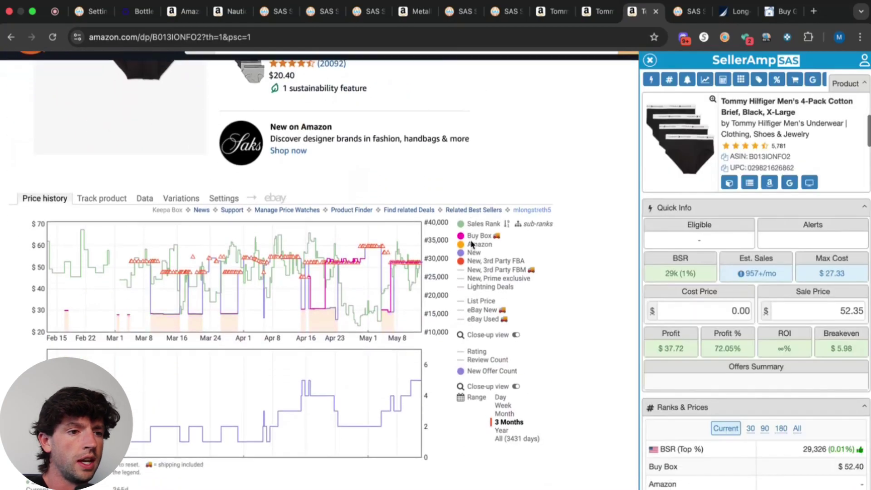
pyautogui.scroll(5, 284, 337)
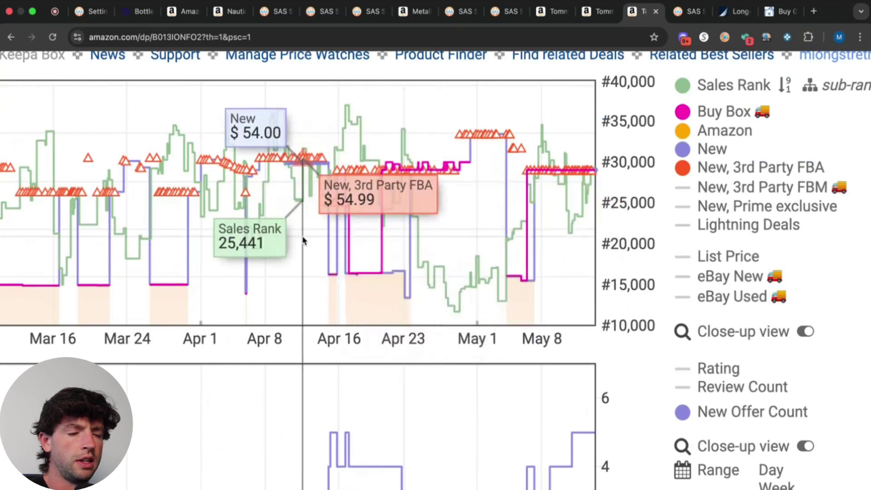
pyautogui.scroll(-5, 302, 240)
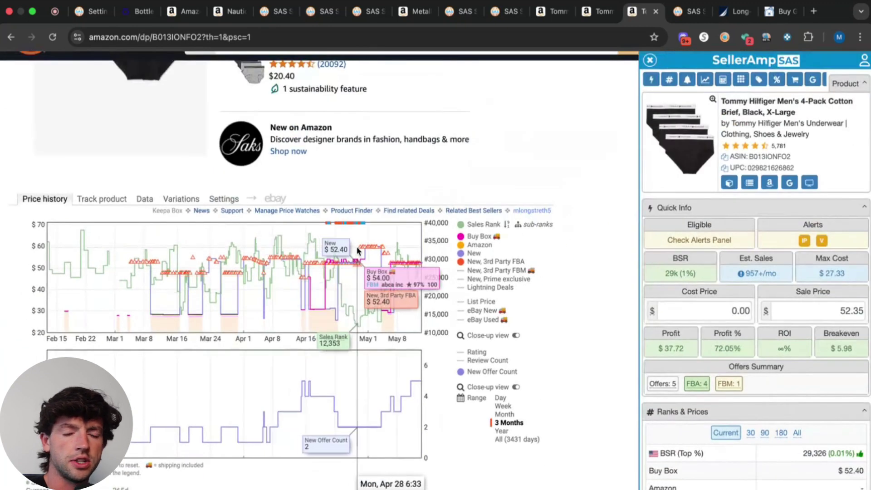
pyautogui.scroll(5, 867, 281)
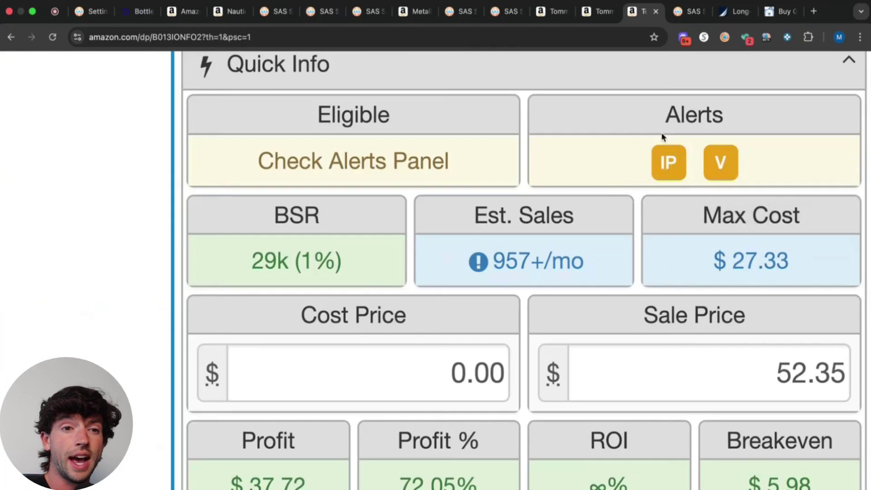
pyautogui.moveTo(806, 240)
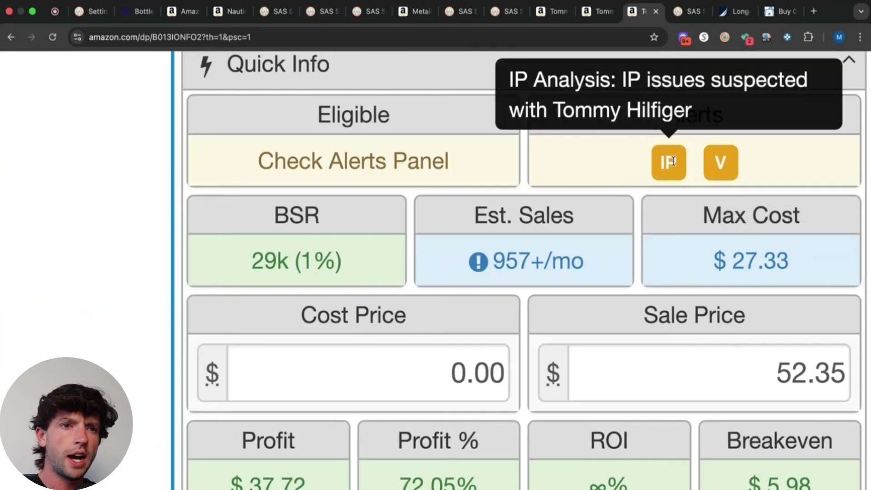
pyautogui.scroll(-5, 673, 161)
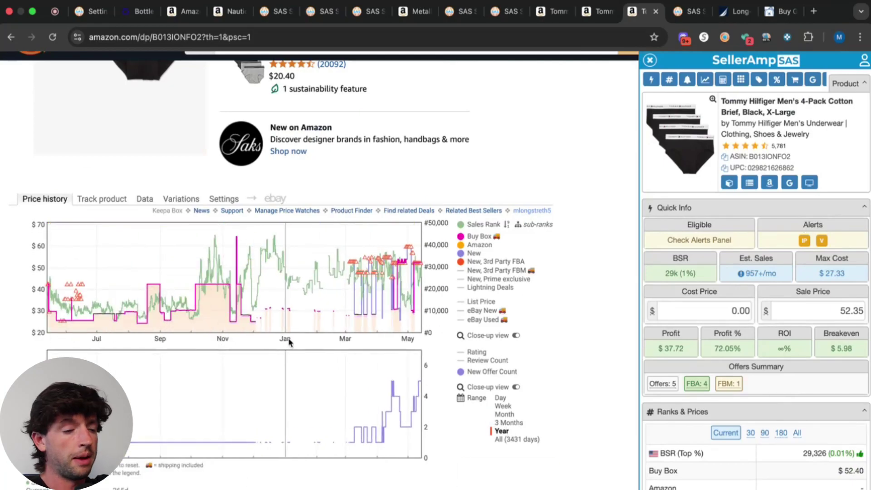
pyautogui.click(508, 422)
pyautogui.scroll(-1, 564, 244)
pyautogui.scroll(-2, 564, 245)
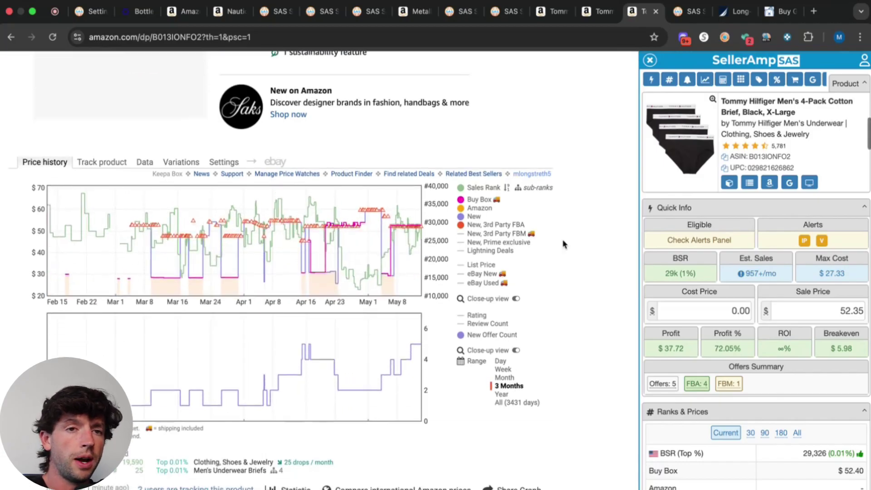
# Google the brief's title and confirm the $25.50 4-pack price on Tommy Hilfiger's store.
pyautogui.click(788, 183)
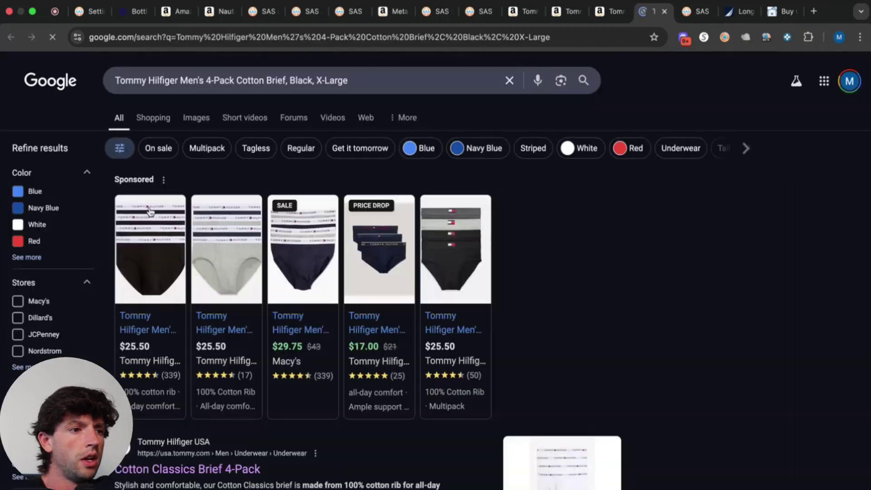
pyautogui.scroll(-3, 74, 341)
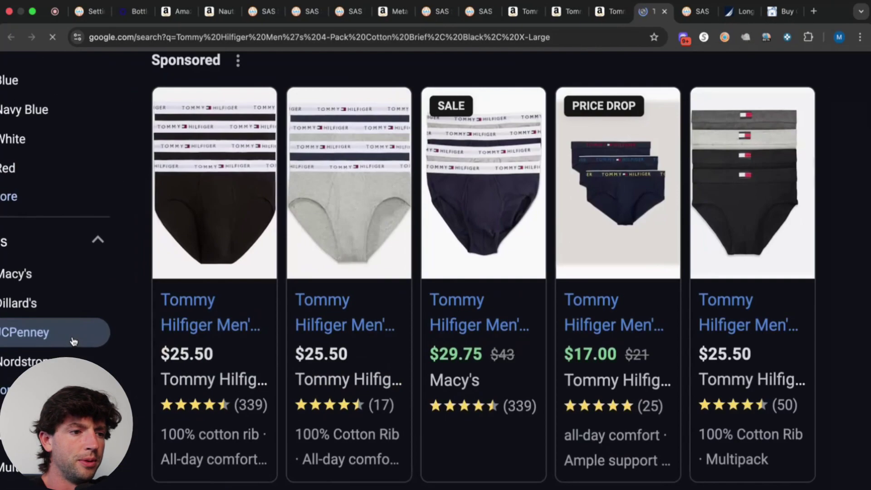
pyautogui.click(603, 11)
pyautogui.scroll(10, 447, 210)
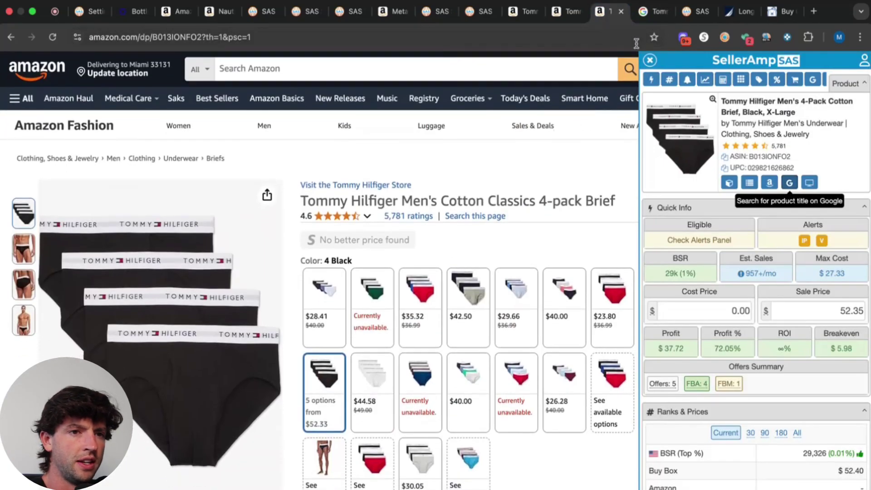
pyautogui.click(646, 11)
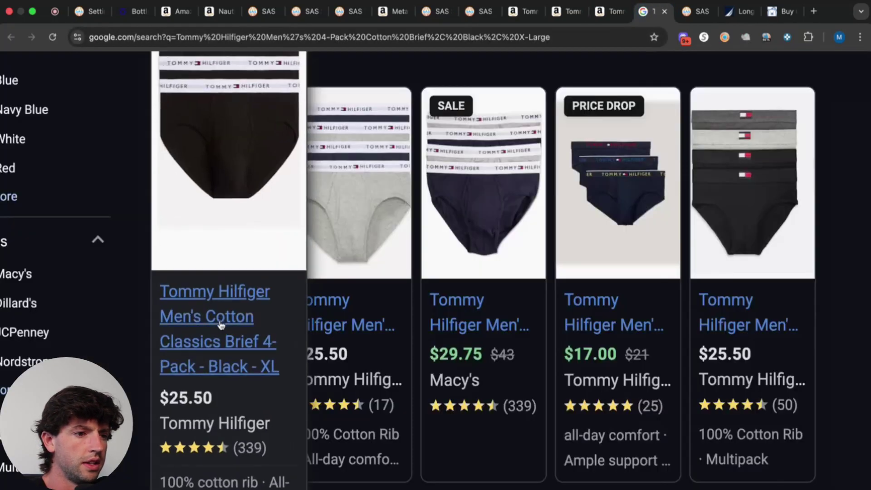
pyautogui.click(217, 324)
pyautogui.click(630, 17)
pyautogui.click(631, 12)
pyautogui.click(568, 16)
pyautogui.click(654, 12)
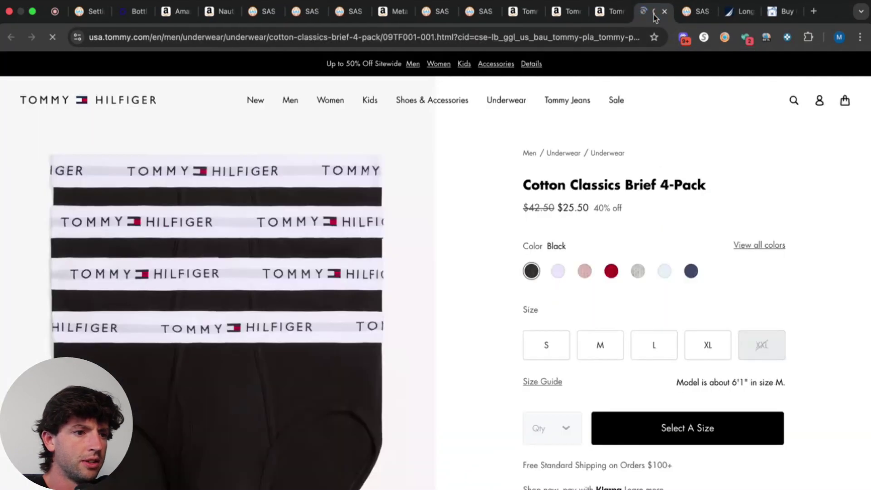
# Enter 25.5 as the brief's cost price, yielding $10.18 profit and 39.92% ROI.
pyautogui.click(612, 17)
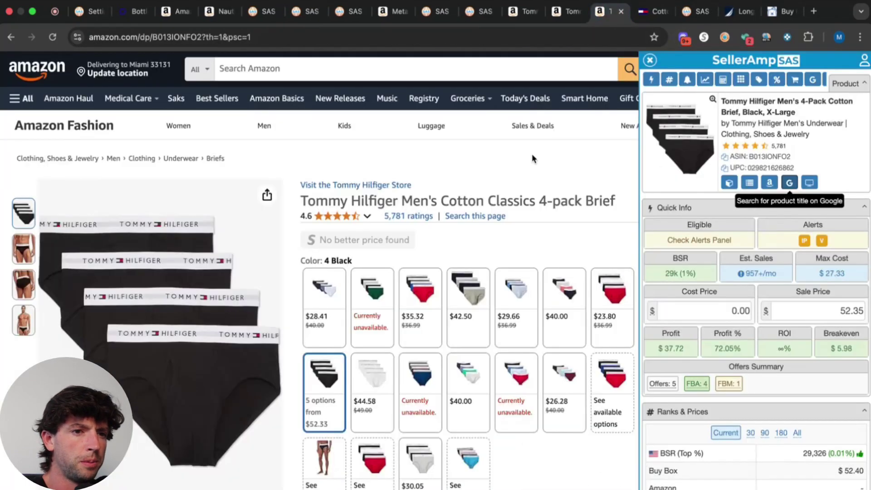
pyautogui.click(714, 313)
pyautogui.write('25.5')
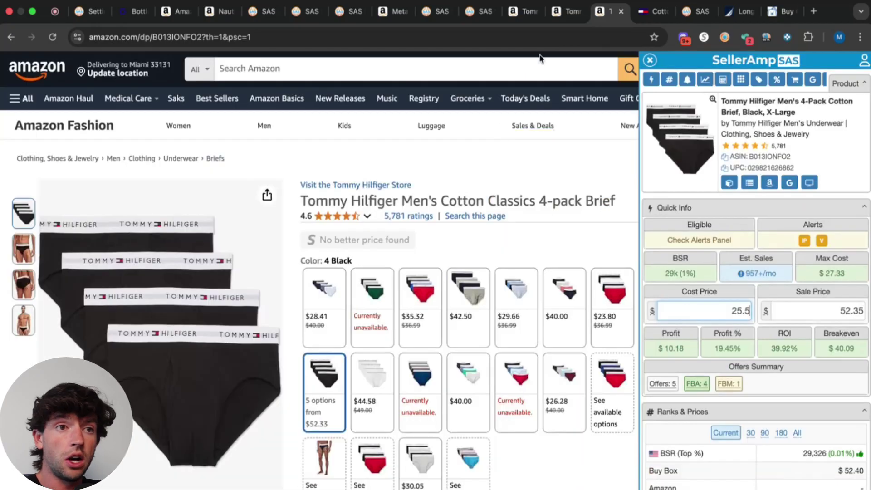
pyautogui.click(475, 20)
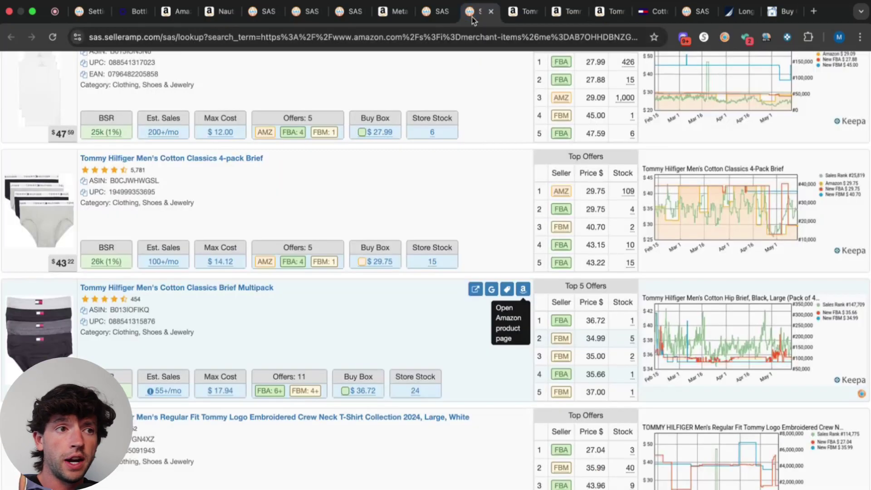
# Go from the Metallica vinyl listing back to the Tommy Hilfiger Black X-Large brief listing.
pyautogui.click(380, 19)
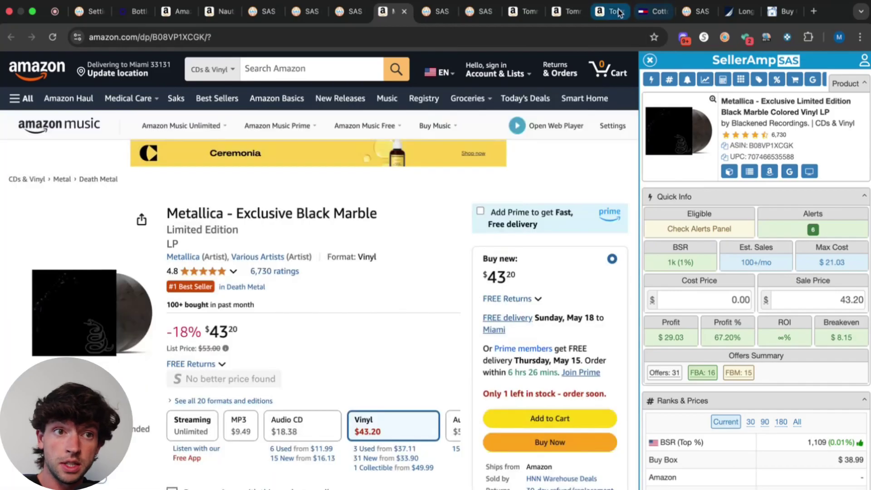
pyautogui.click(617, 12)
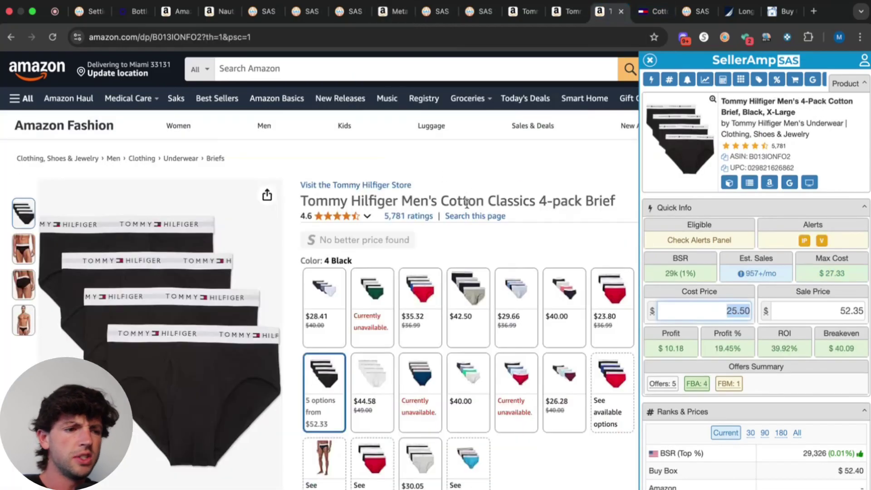